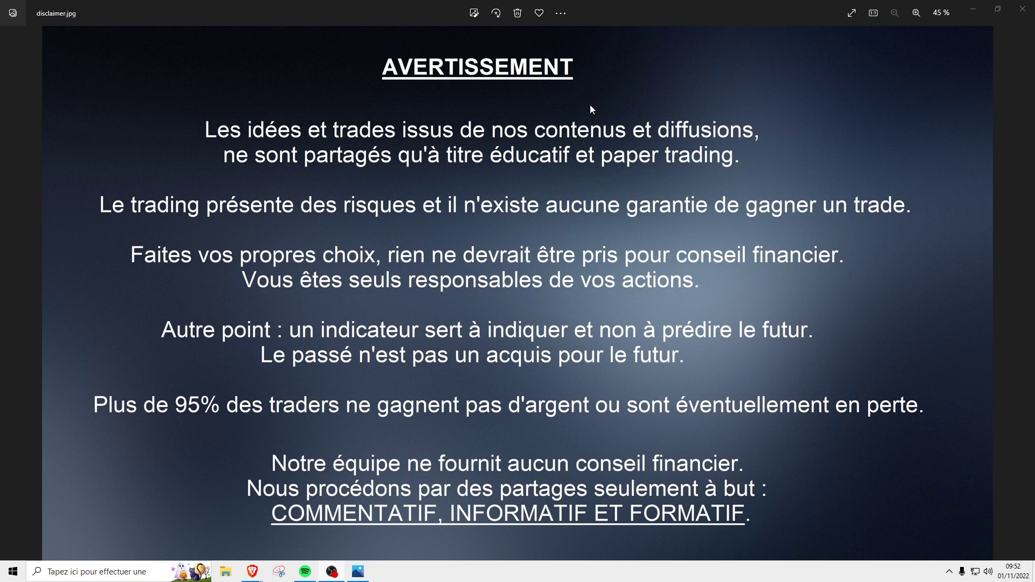
# Close the disclaimer.jpg image in Photos to reveal the TradingView charts behind it
pyautogui.click(1030, 15)
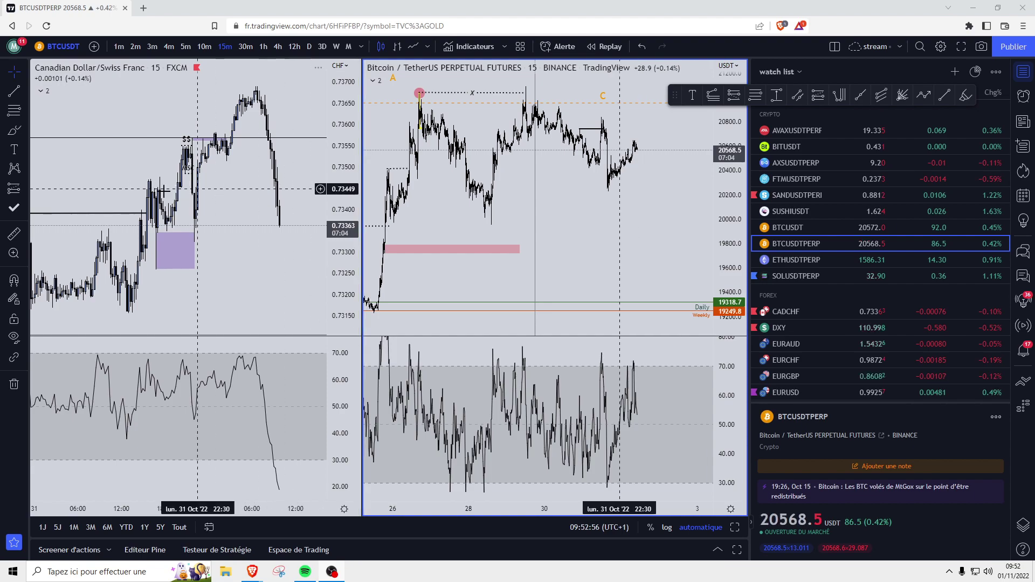
# Make the BTCUSDTPERP chart the only visible chart, on the 4-hour timeframe
pyautogui.click(248, 267)
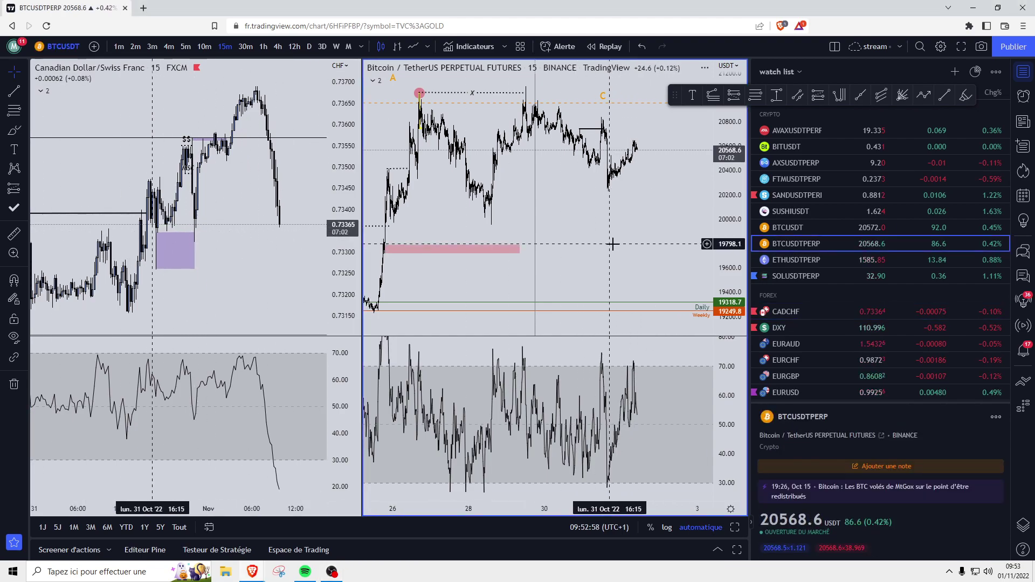
pyautogui.moveTo(612, 241); pyautogui.dragTo(579, 278)
pyautogui.hotkey('alt', 'Return')
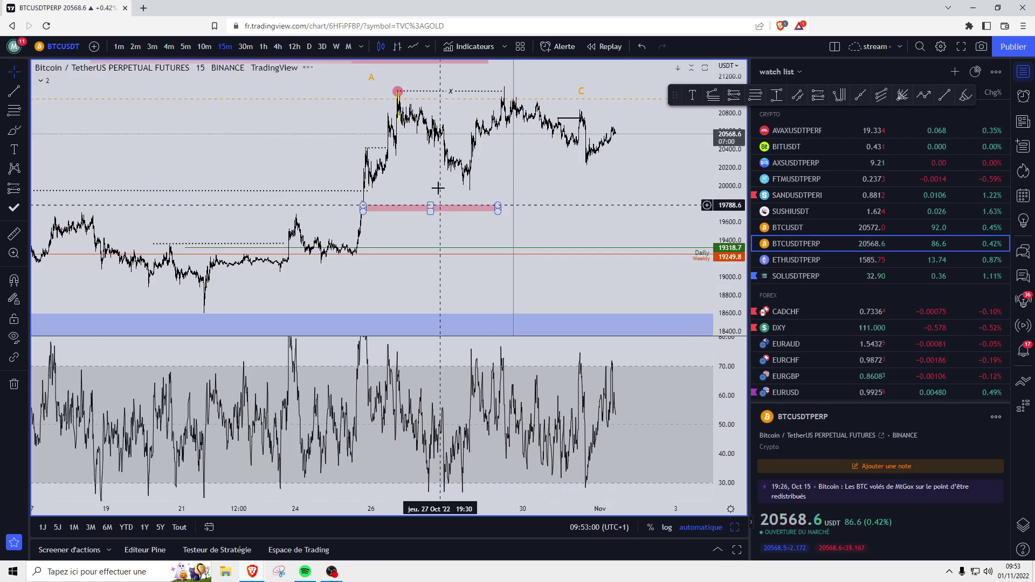
pyautogui.scroll(-3, 423, 175)
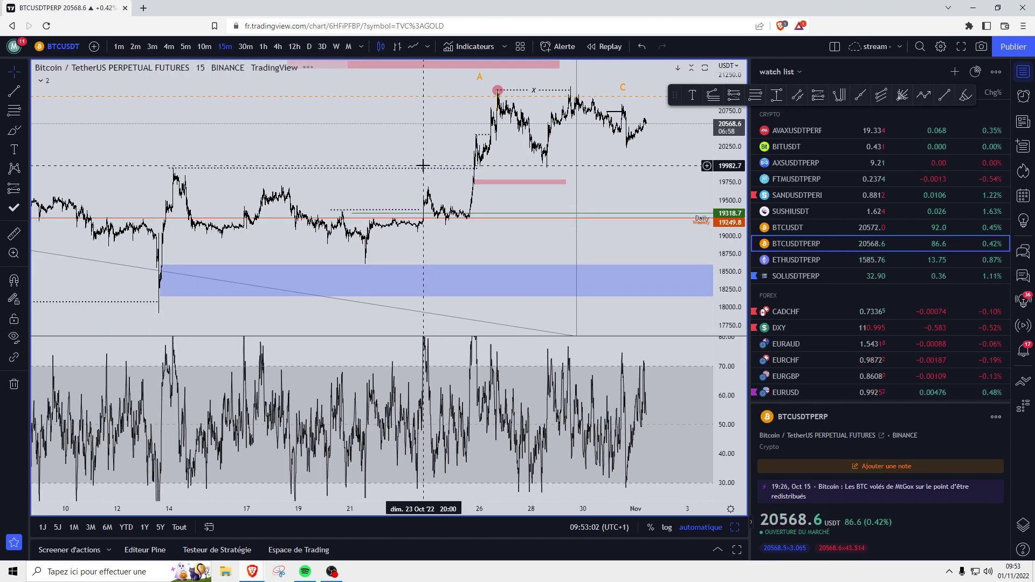
pyautogui.click(277, 47)
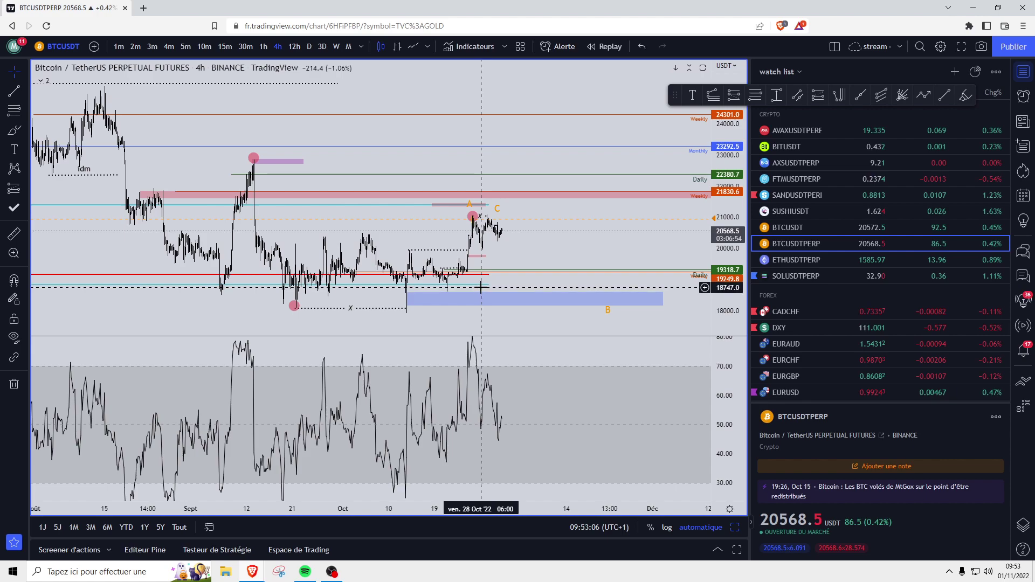
# Raise the short-zone alert line to about 21300 near the 21830 weekly zone and open its settings
pyautogui.moveTo(489, 284)
pyautogui.mouseDown()
pyautogui.moveTo(502, 325)
pyautogui.moveTo(486, 281)
pyautogui.mouseUp()
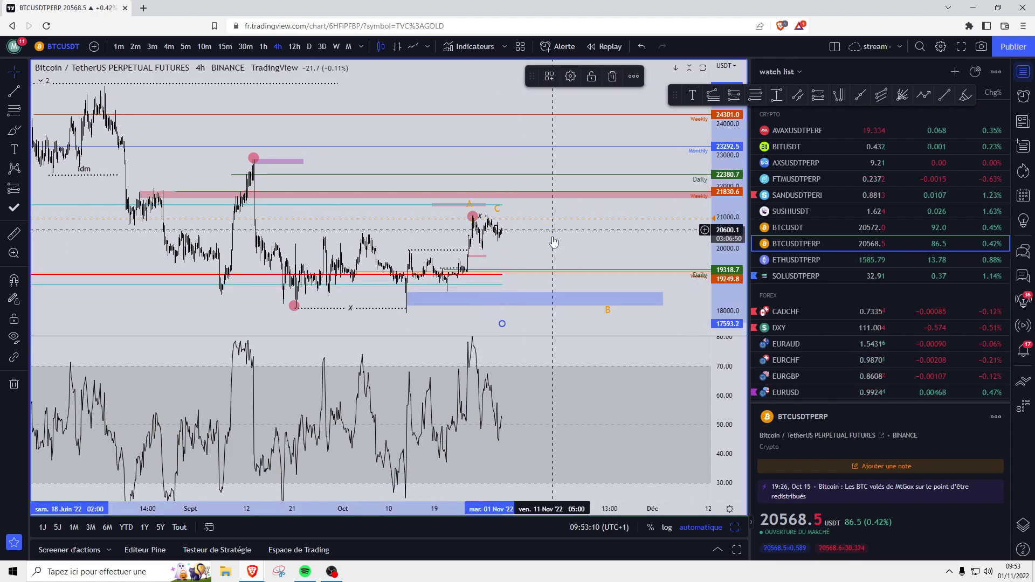
pyautogui.scroll(3, 552, 240)
pyautogui.moveTo(402, 226); pyautogui.dragTo(464, 201)
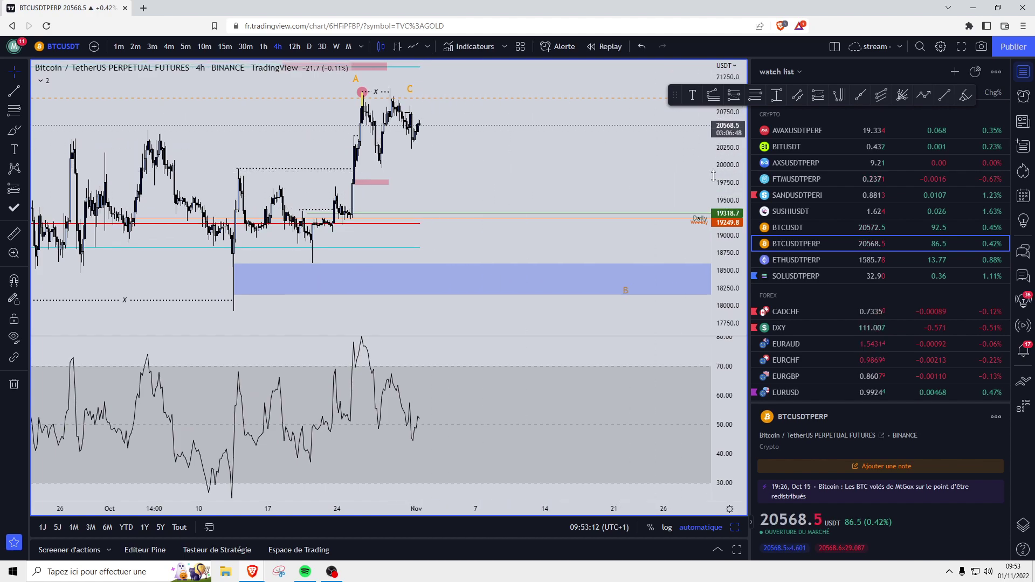
pyautogui.moveTo(522, 167); pyautogui.dragTo(474, 185)
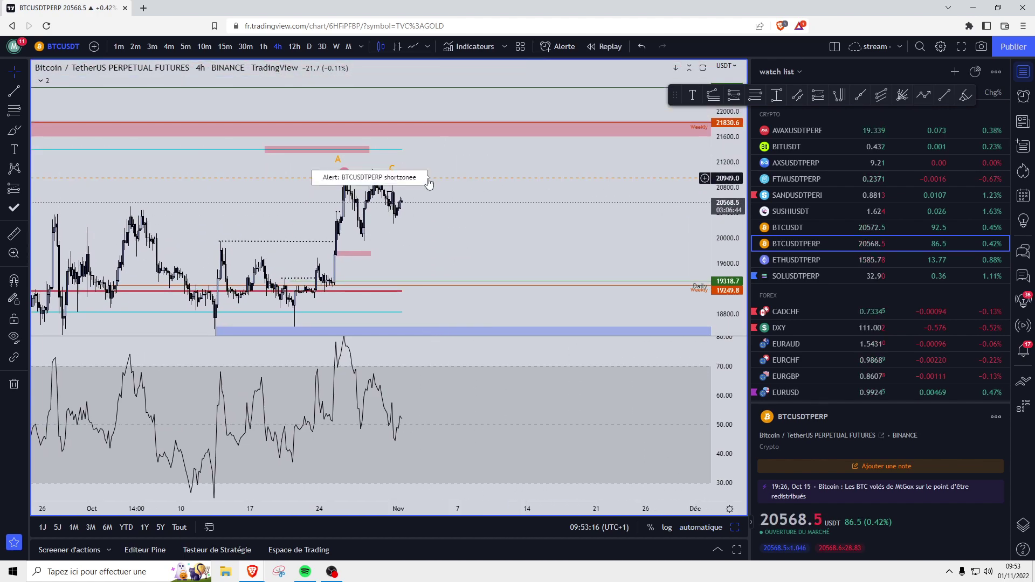
pyautogui.moveTo(425, 178); pyautogui.dragTo(430, 157)
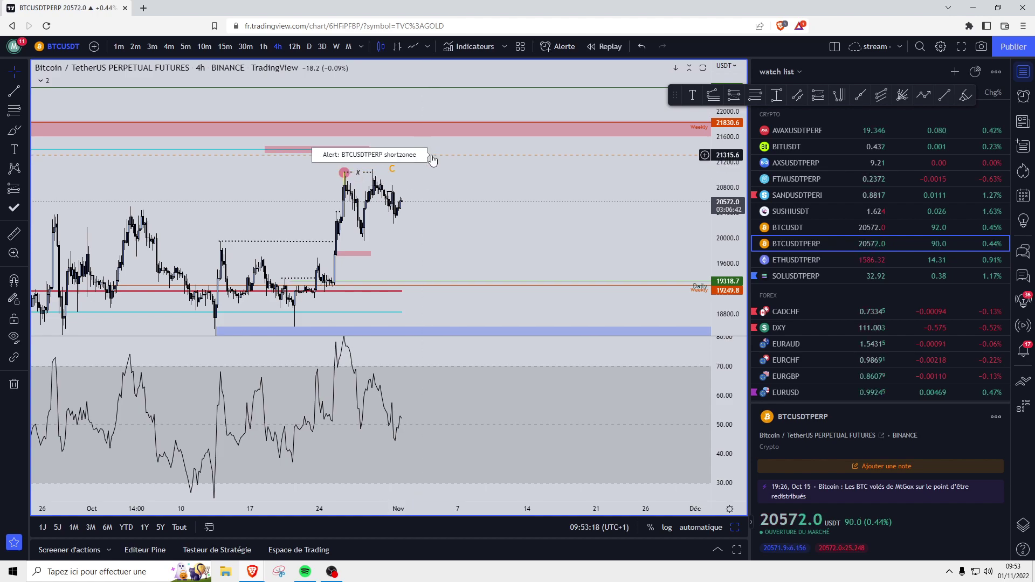
pyautogui.doubleClick(431, 157)
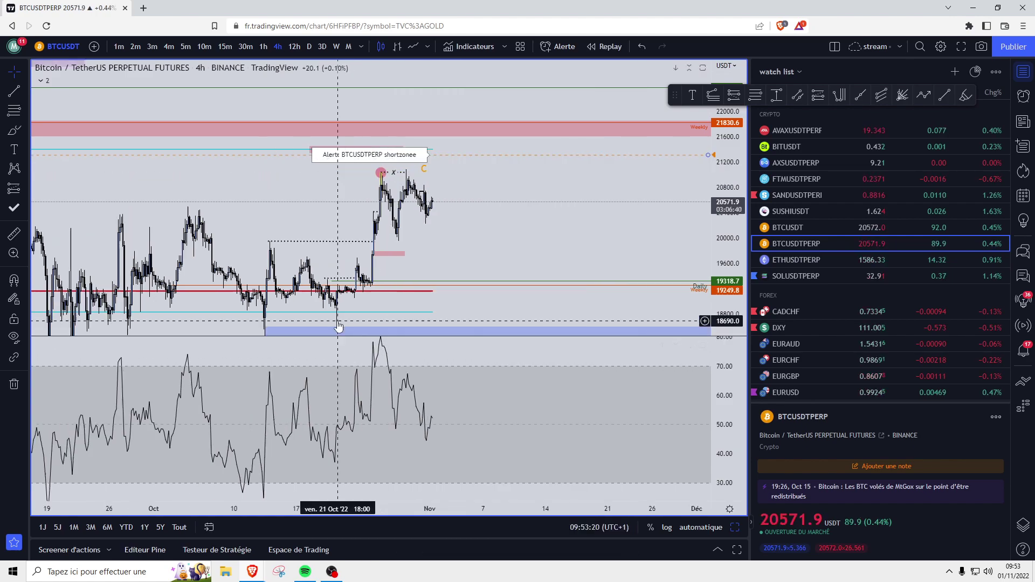
pyautogui.scroll(-2, 452, 156)
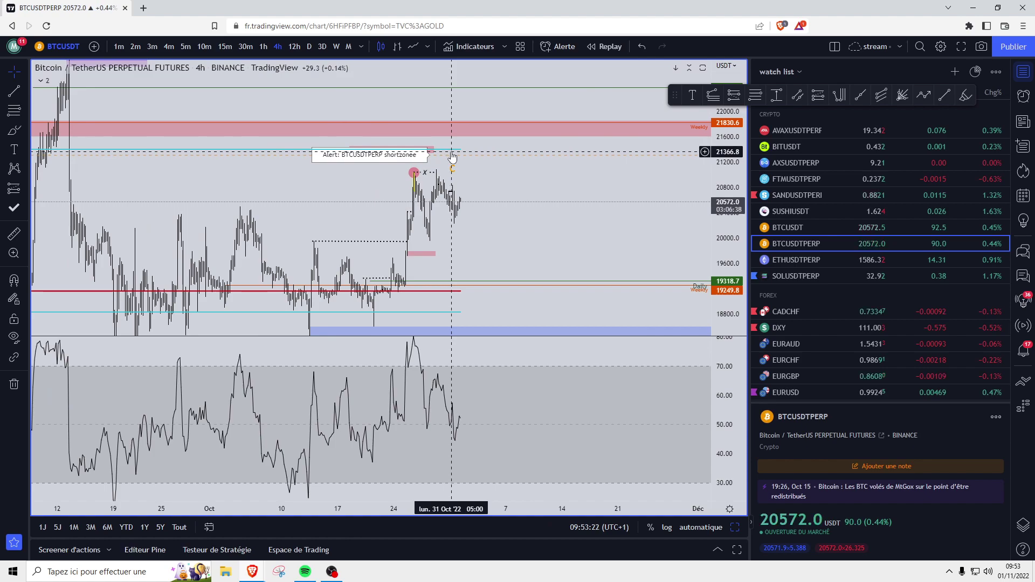
pyautogui.moveTo(538, 253); pyautogui.dragTo(534, 263)
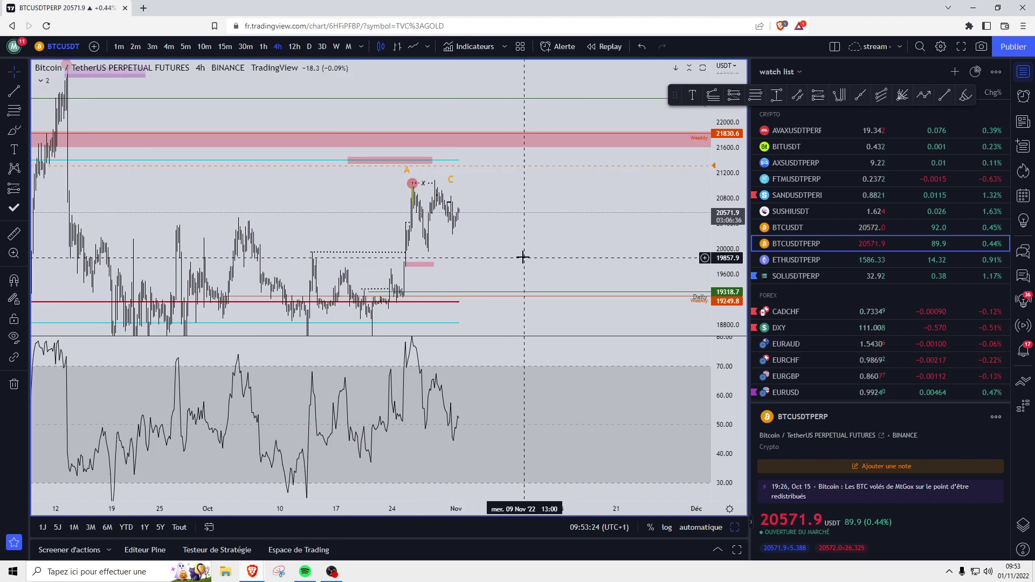
pyautogui.scroll(2, 523, 258)
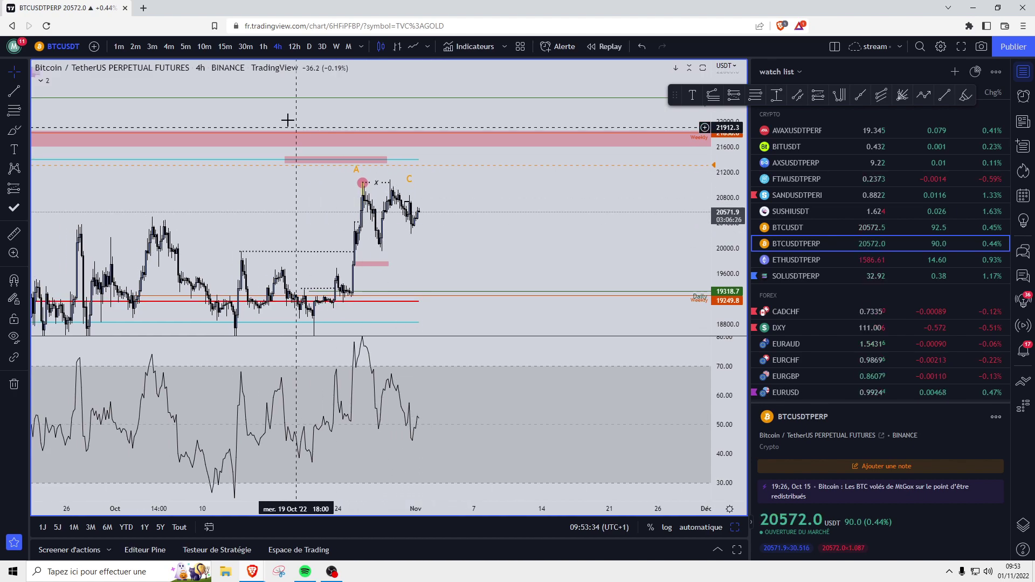
# On the auto-fitted 15-minute chart, draw a BOS line at the recent swing low
pyautogui.click(226, 46)
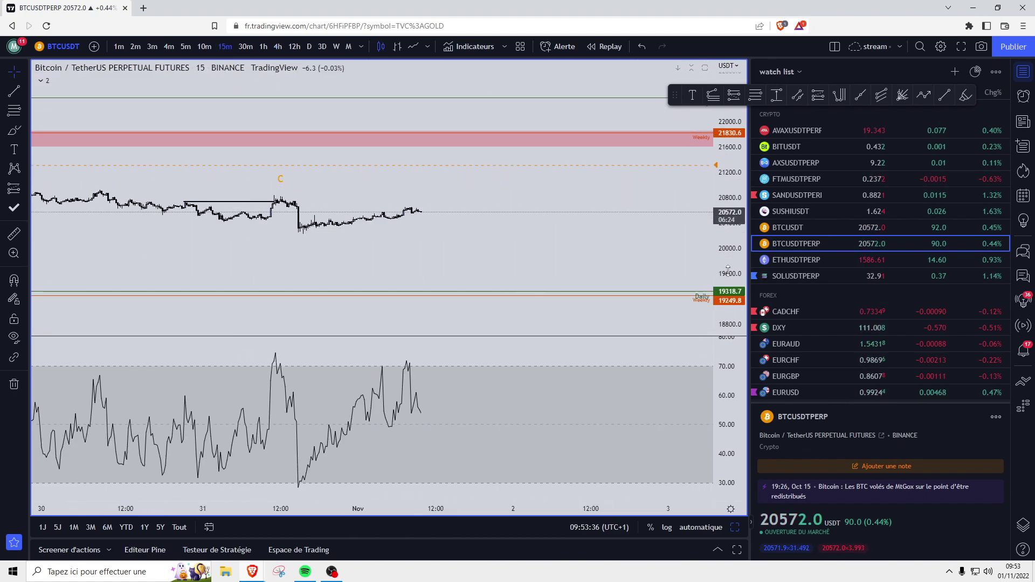
pyautogui.hotkey('alt', 'r')
pyautogui.moveTo(499, 248); pyautogui.dragTo(481, 231)
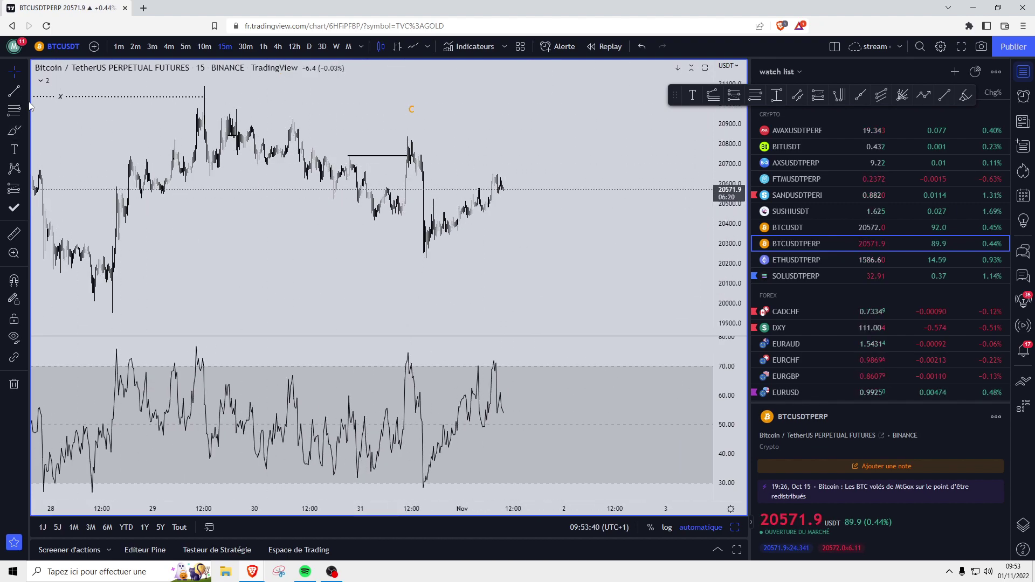
pyautogui.click(14, 91)
pyautogui.click(365, 220)
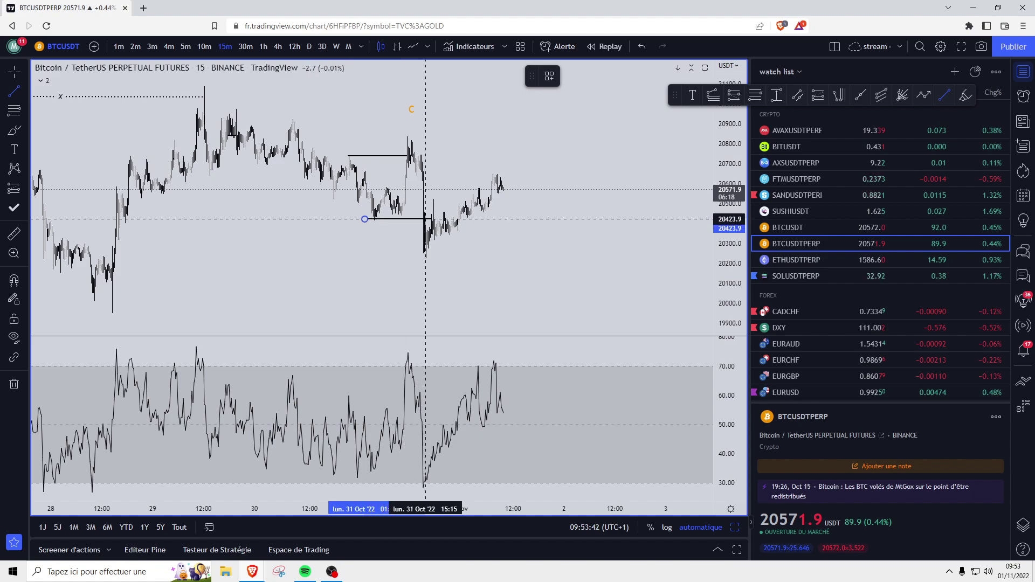
pyautogui.click(425, 219)
pyautogui.click(549, 75)
pyautogui.click(544, 143)
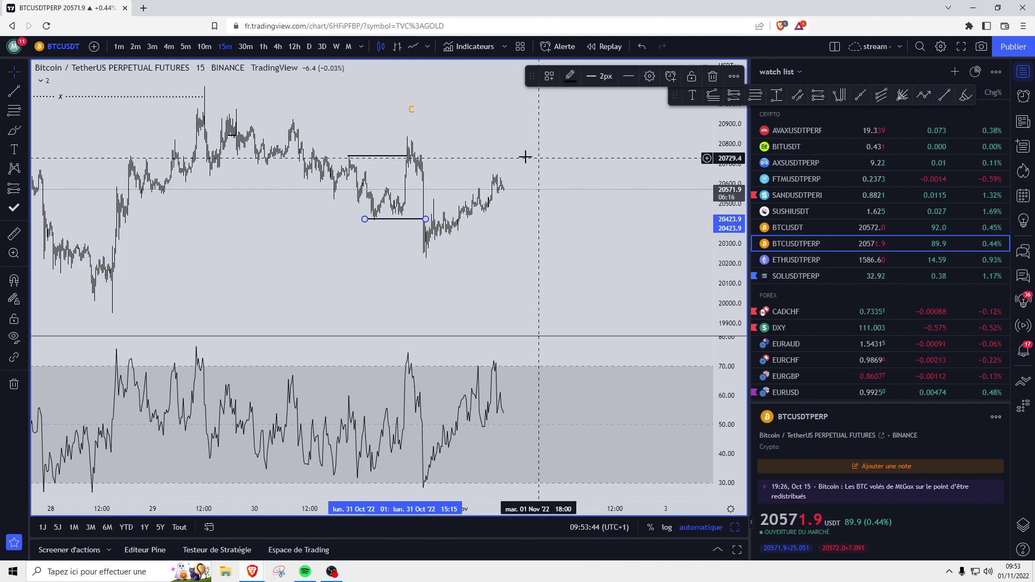
# Add an idm line at the high before the drop and a second BOS line at the earlier swing low
pyautogui.click(381, 156)
pyautogui.click(549, 75)
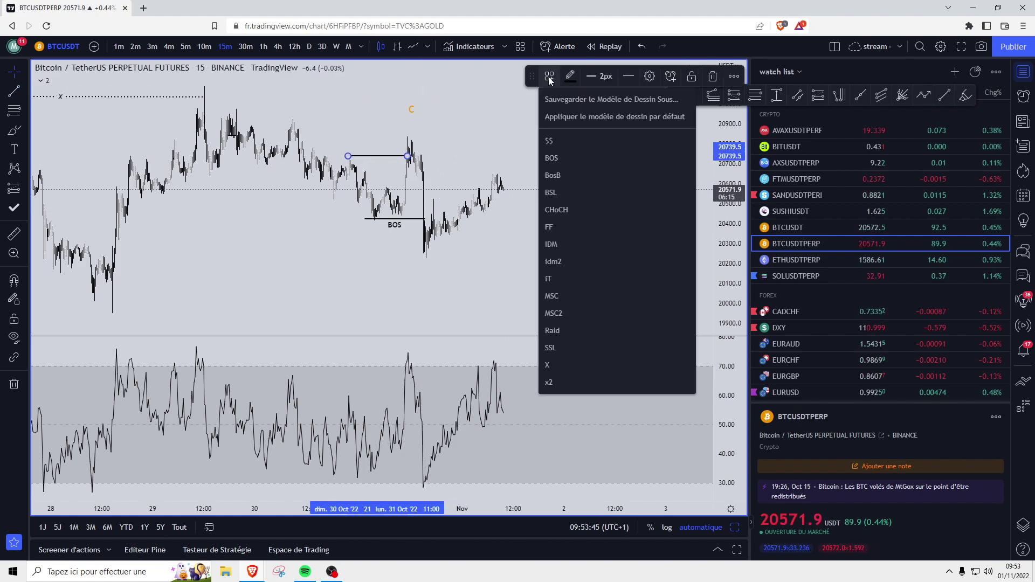
pyautogui.click(551, 244)
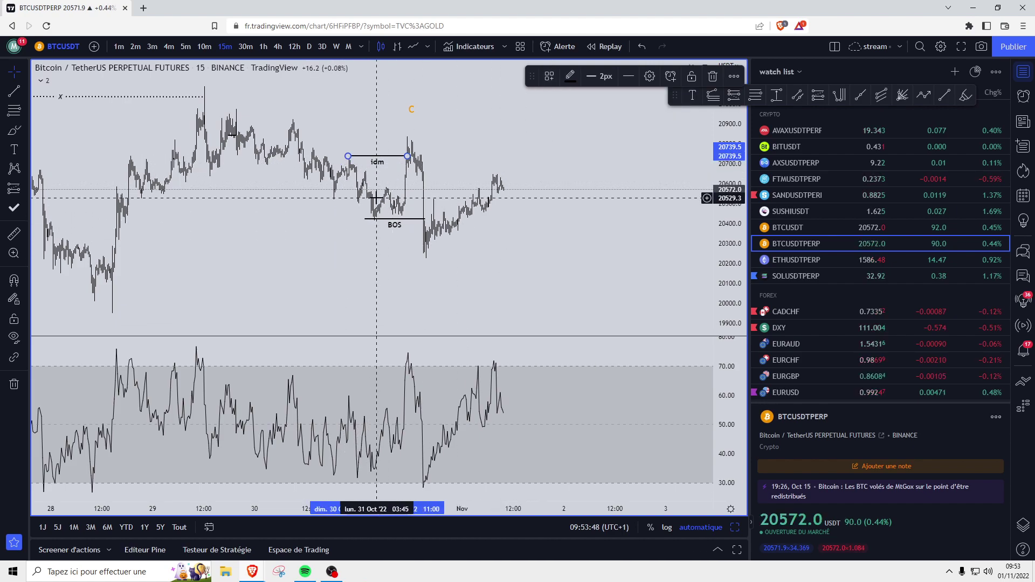
pyautogui.hotkey('alt', 't')
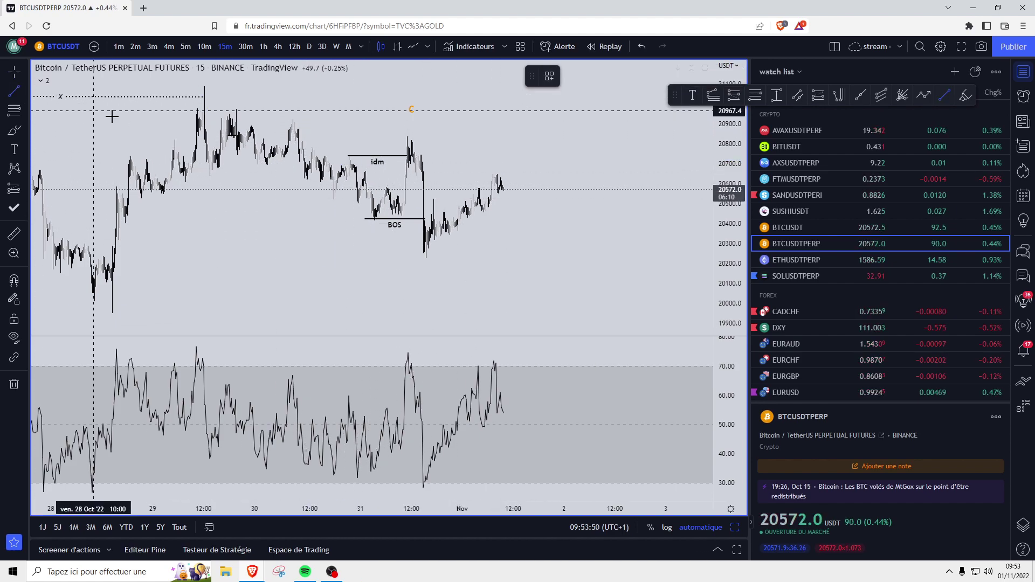
pyautogui.click(254, 165)
pyautogui.click(302, 165)
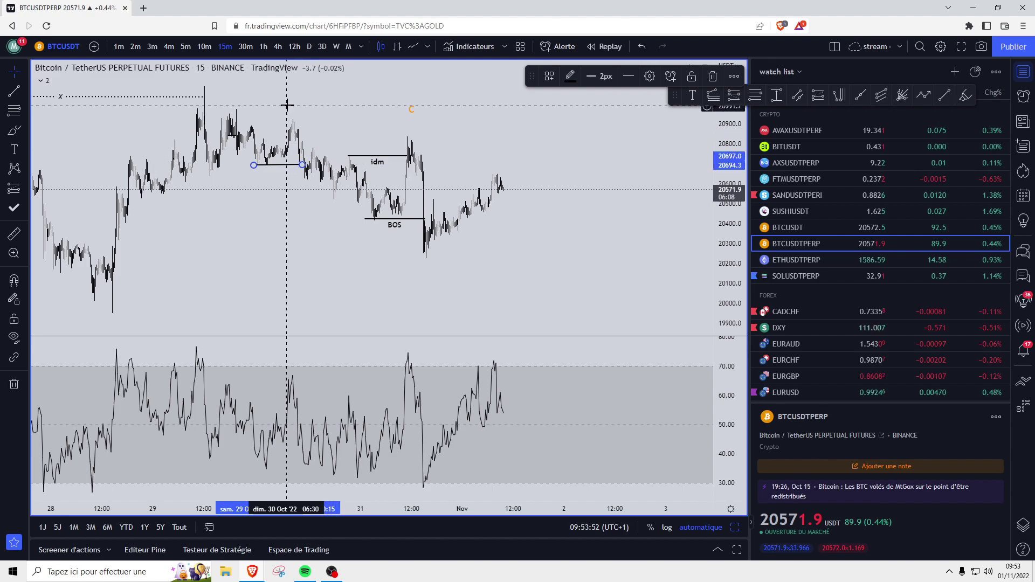
pyautogui.click(550, 76)
pyautogui.click(555, 157)
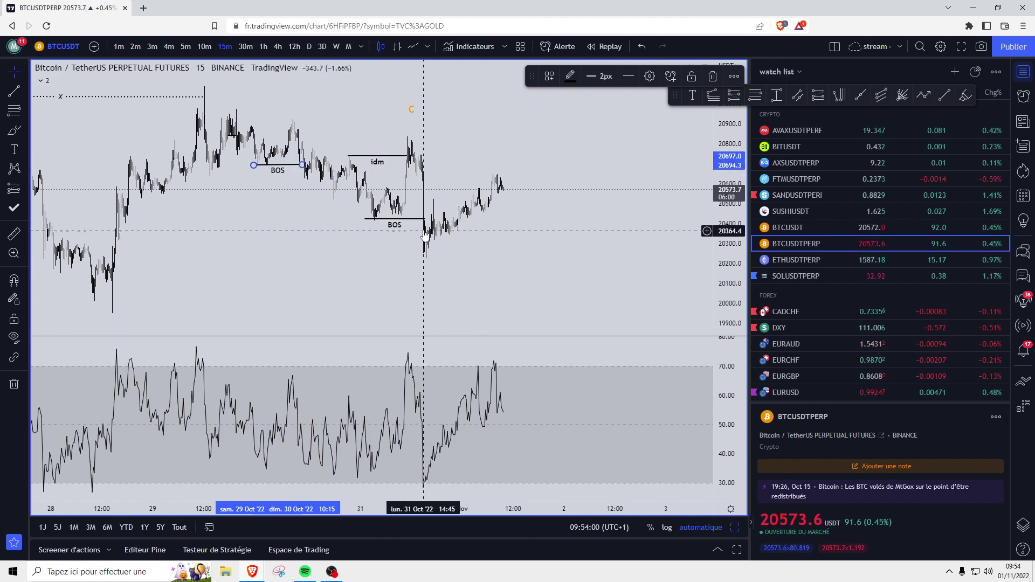
# Draw a CHoCH line at about 20840.6 from the high before the drop
pyautogui.scroll(3, 415, 284)
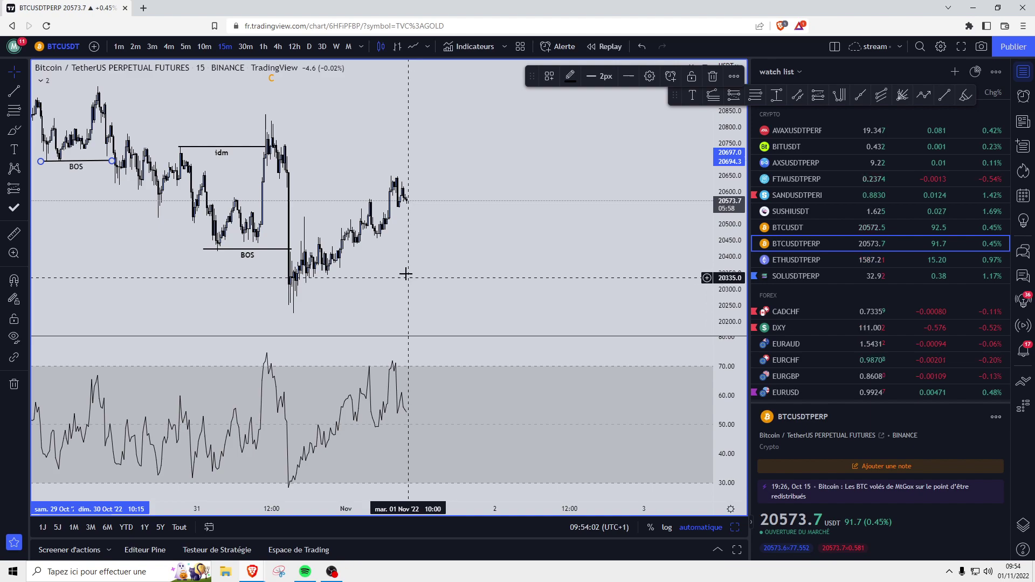
pyautogui.scroll(-2, 280, 275)
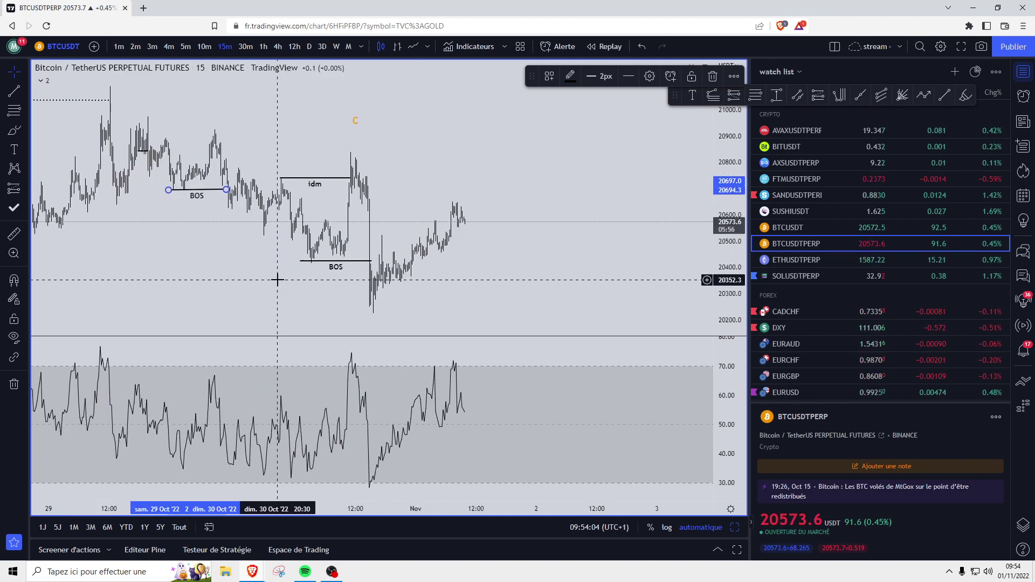
pyautogui.hotkey('alt', 't')
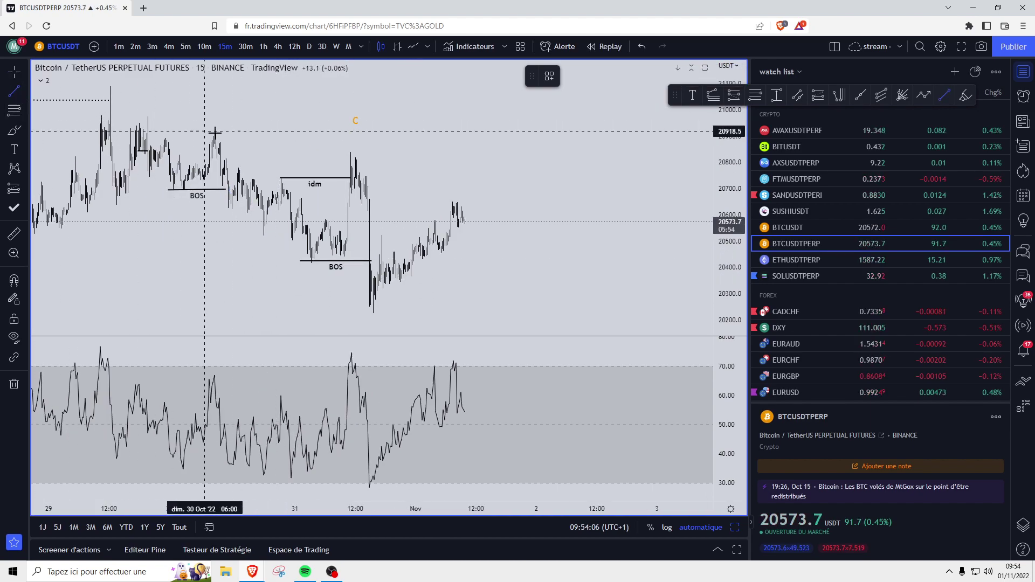
pyautogui.moveTo(350, 151); pyautogui.dragTo(609, 152)
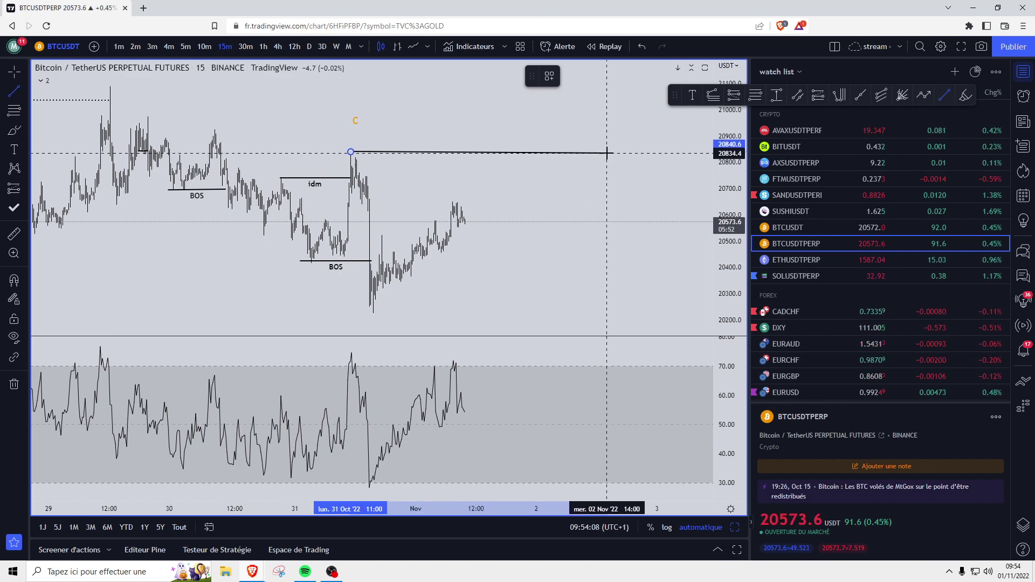
pyautogui.click(555, 79)
pyautogui.click(559, 190)
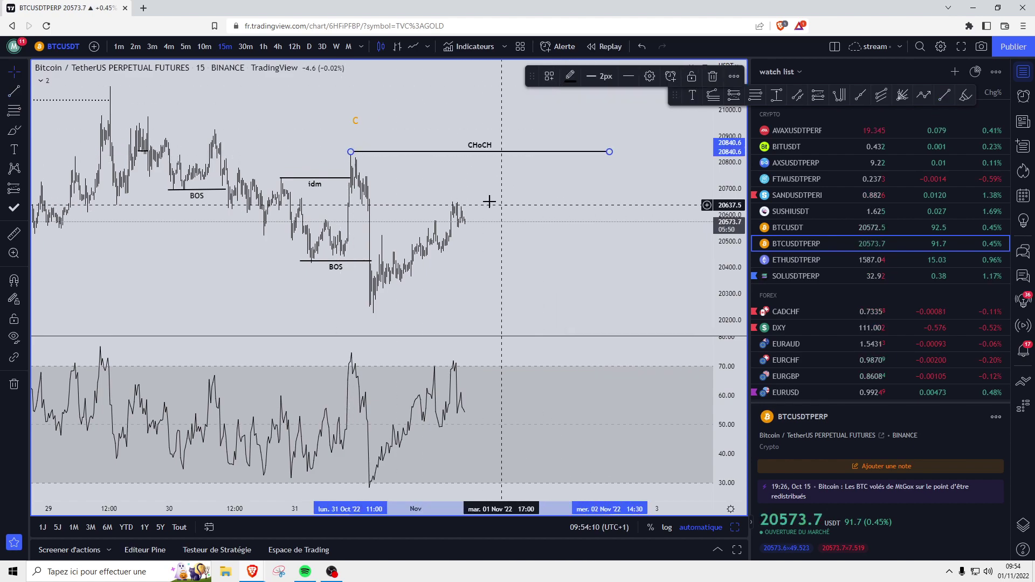
pyautogui.scroll(-2, 448, 329)
# Draw a BOS line from the 31 Oct swing low past the latest candles
pyautogui.scroll(-2, 435, 300)
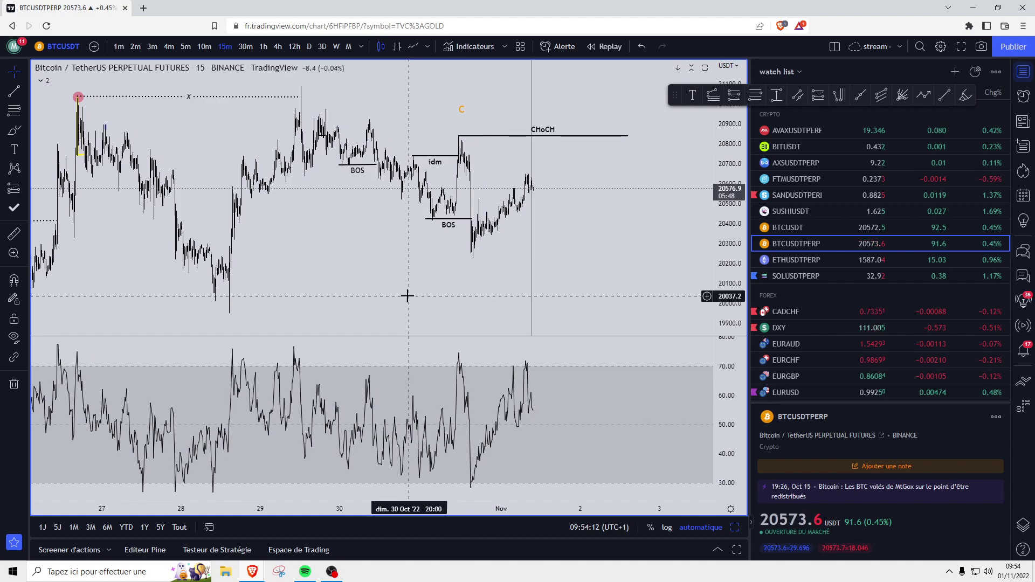
pyautogui.scroll(-2, 404, 294)
pyautogui.scroll(-2, 382, 284)
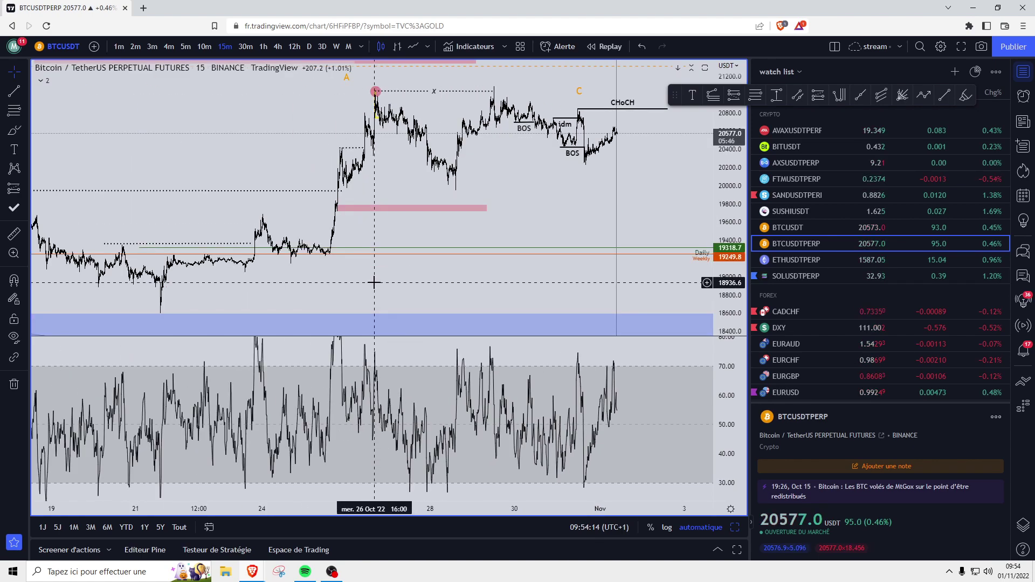
pyautogui.scroll(1, 374, 282)
pyautogui.scroll(2, 374, 282)
pyautogui.scroll(2, 415, 278)
pyautogui.scroll(2, 432, 280)
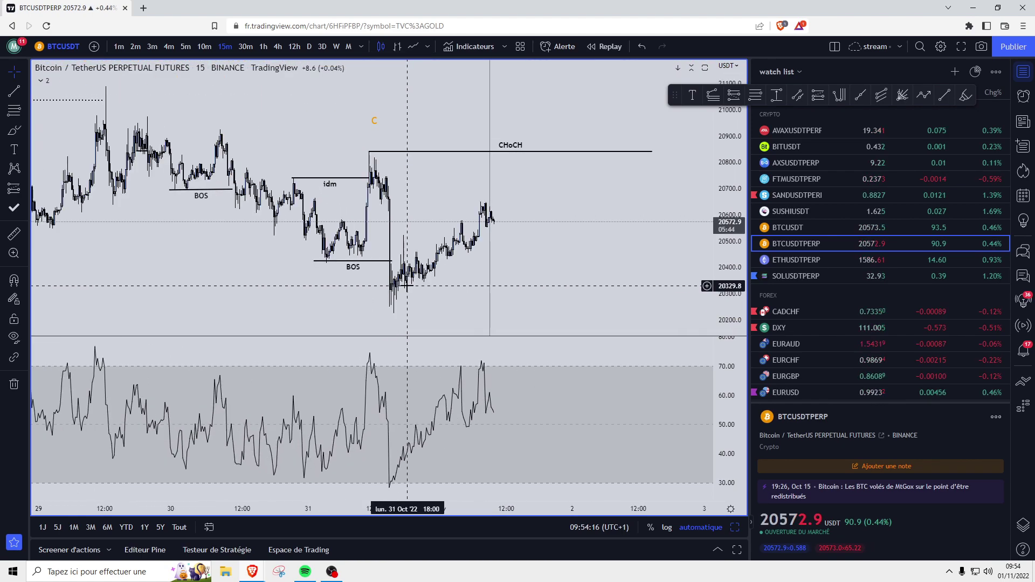
pyautogui.moveTo(407, 286); pyautogui.dragTo(375, 285)
pyautogui.click(14, 91)
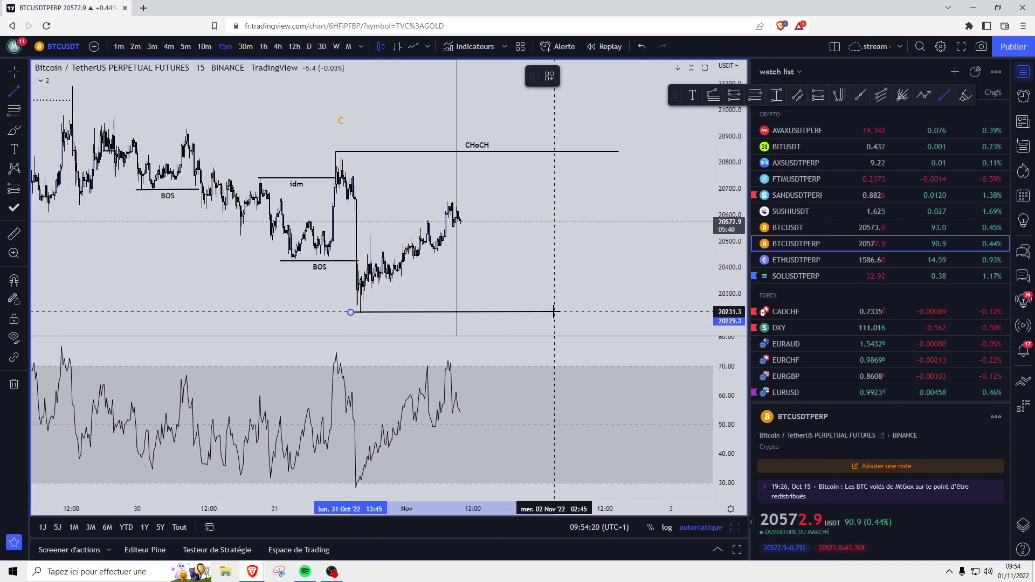
pyautogui.click(619, 311)
pyautogui.click(550, 76)
pyautogui.click(551, 158)
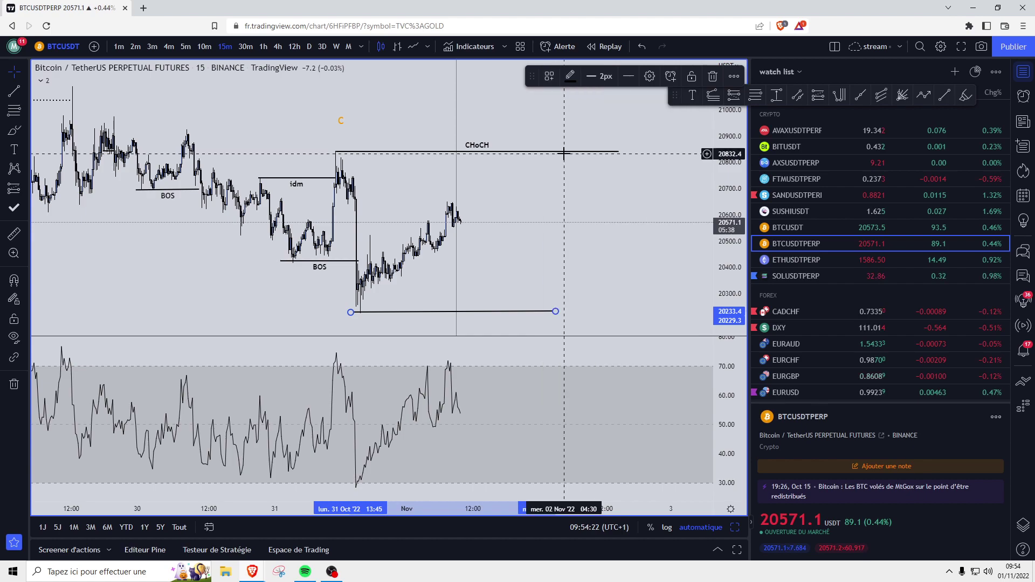
# Pan and zoom the chart to review the CHoCH and BOS lines
pyautogui.moveTo(621, 234); pyautogui.dragTo(650, 234)
pyautogui.scroll(-2, 620, 242)
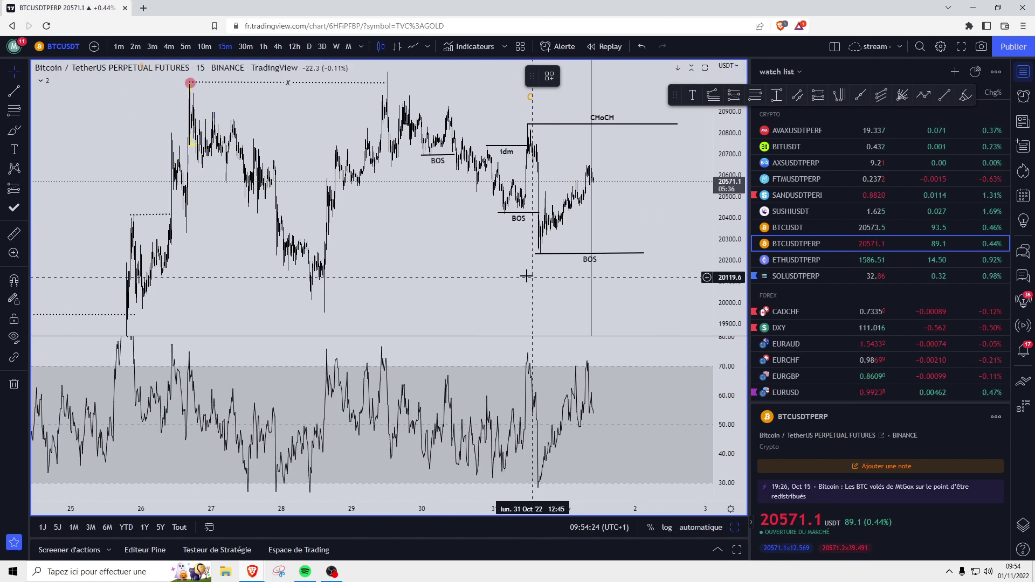
pyautogui.scroll(-1, 485, 267)
pyautogui.scroll(-1, 539, 250)
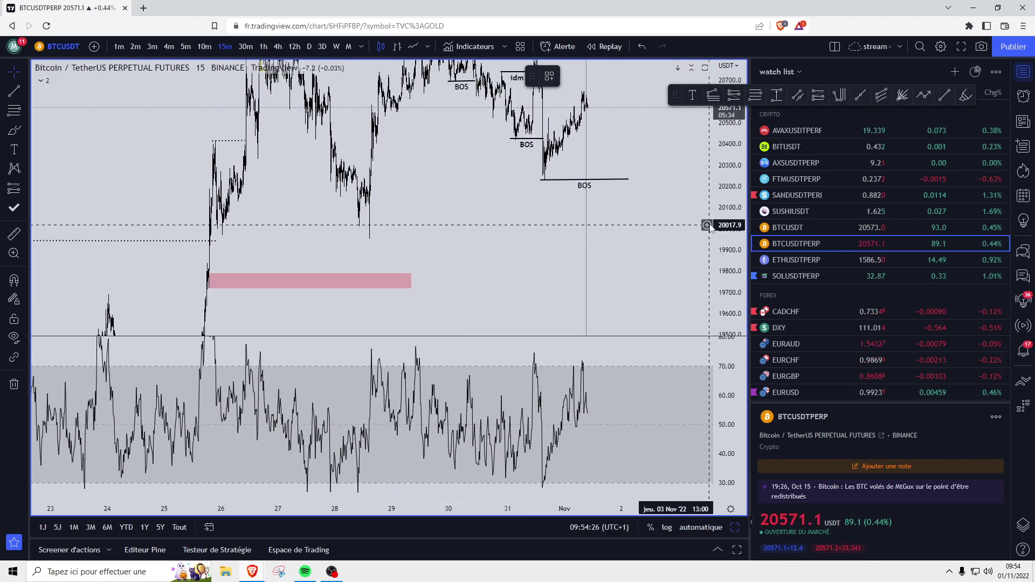
pyautogui.scroll(1, 513, 245)
pyautogui.scroll(2, 529, 249)
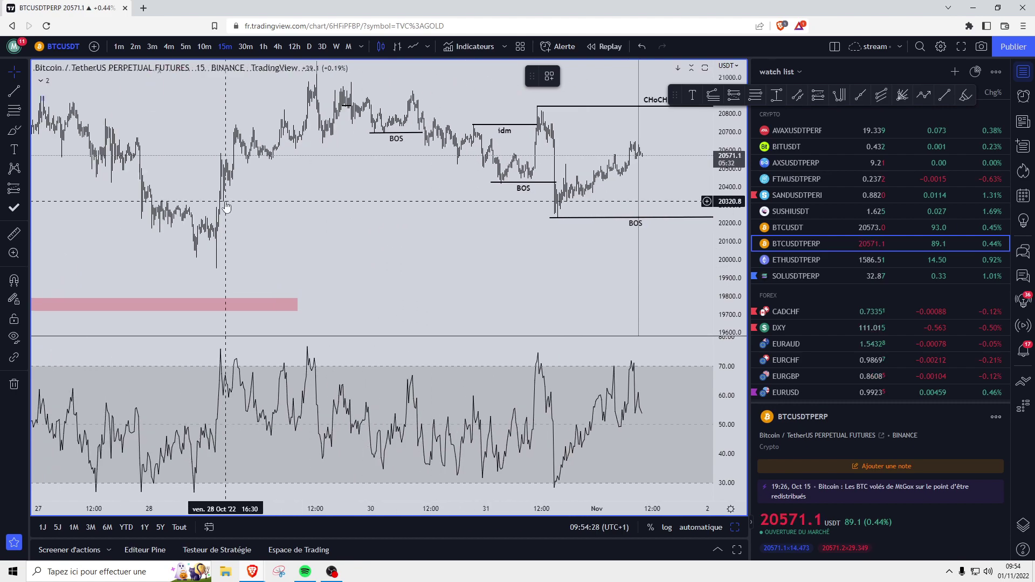
pyautogui.moveTo(219, 232); pyautogui.dragTo(502, 254)
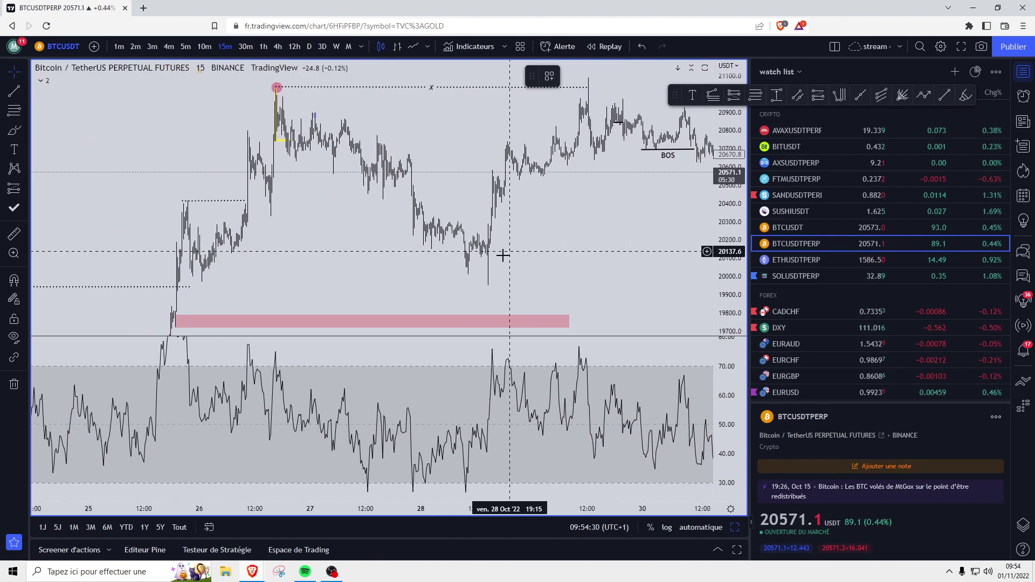
pyautogui.scroll(2, 396, 224)
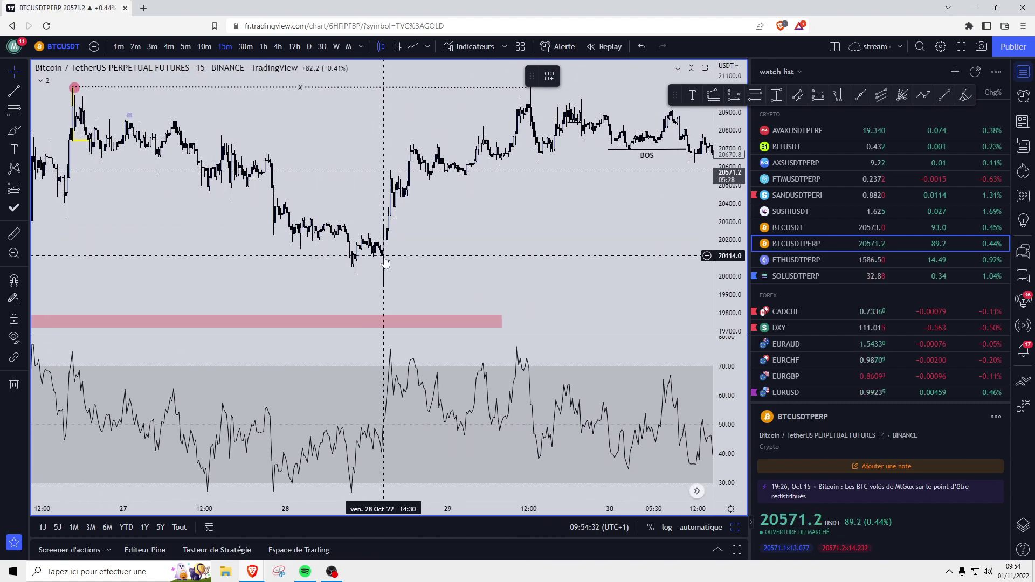
pyautogui.hscroll(5, 470, 233)
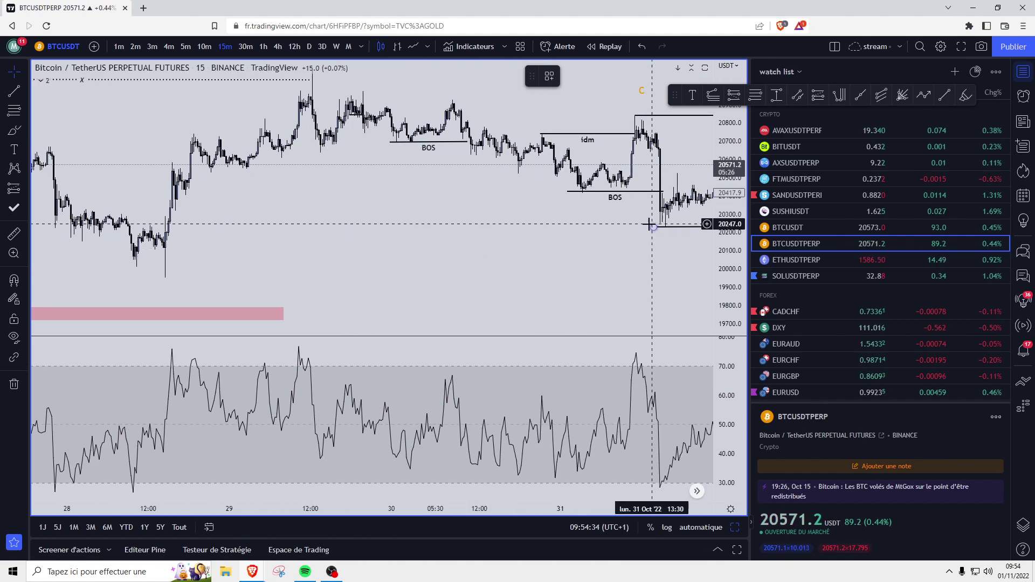
pyautogui.moveTo(661, 225); pyautogui.dragTo(472, 259)
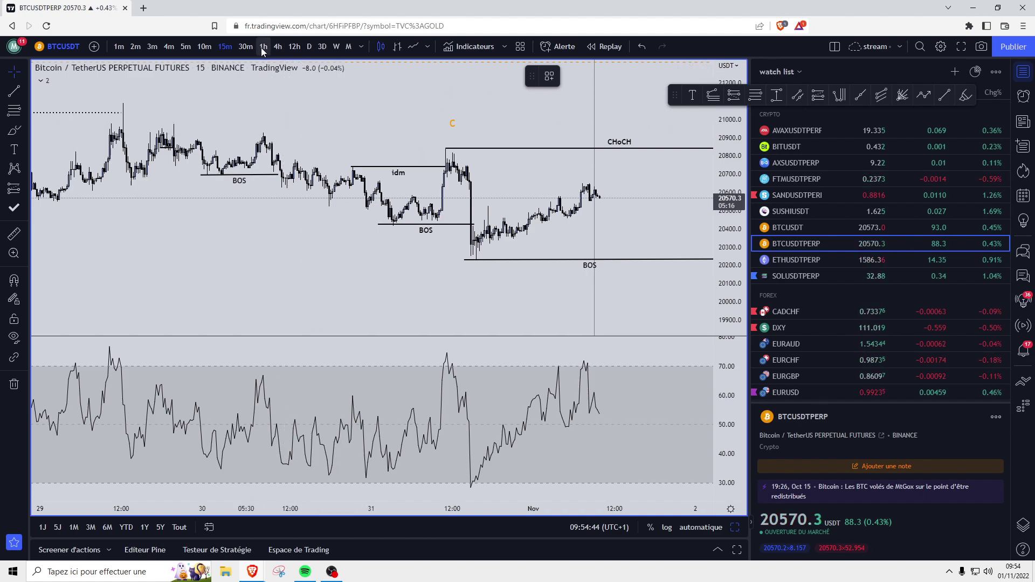
# On the daily chart, add a Daily-style horizontal level at 20285.4, then switch to 1-minute
pyautogui.click(309, 46)
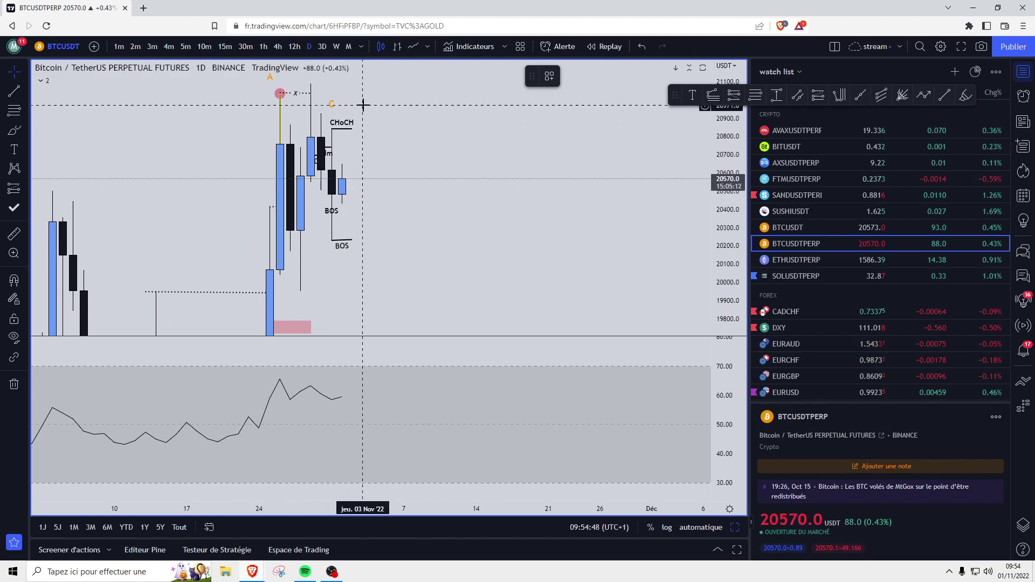
pyautogui.click(22, 92)
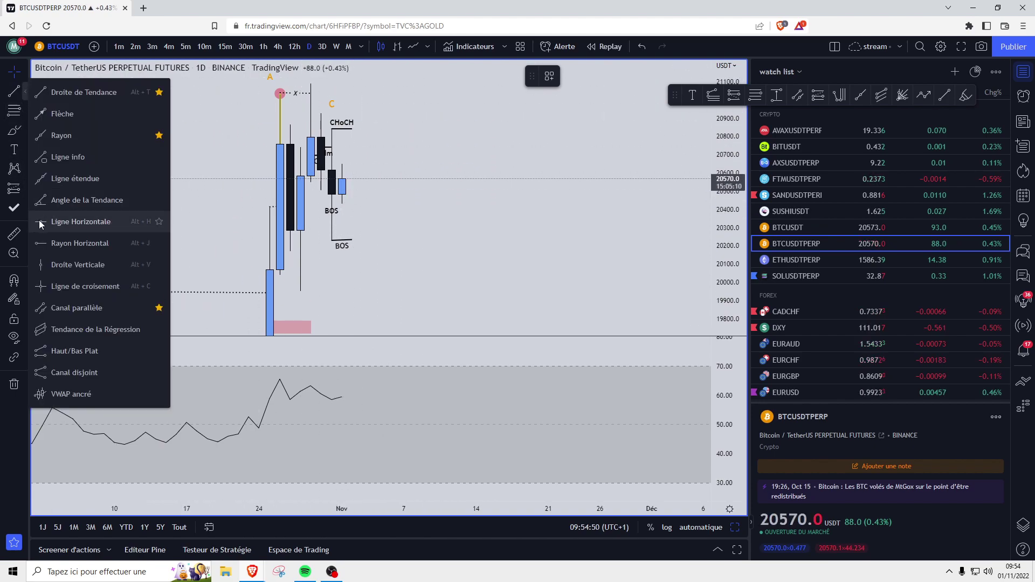
pyautogui.click(97, 243)
pyautogui.click(280, 231)
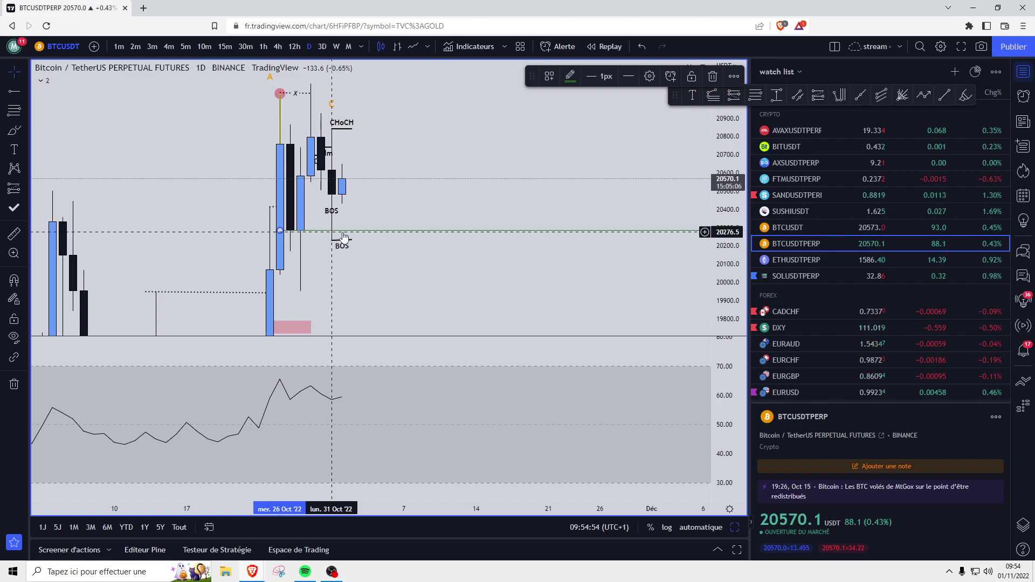
pyautogui.click(550, 76)
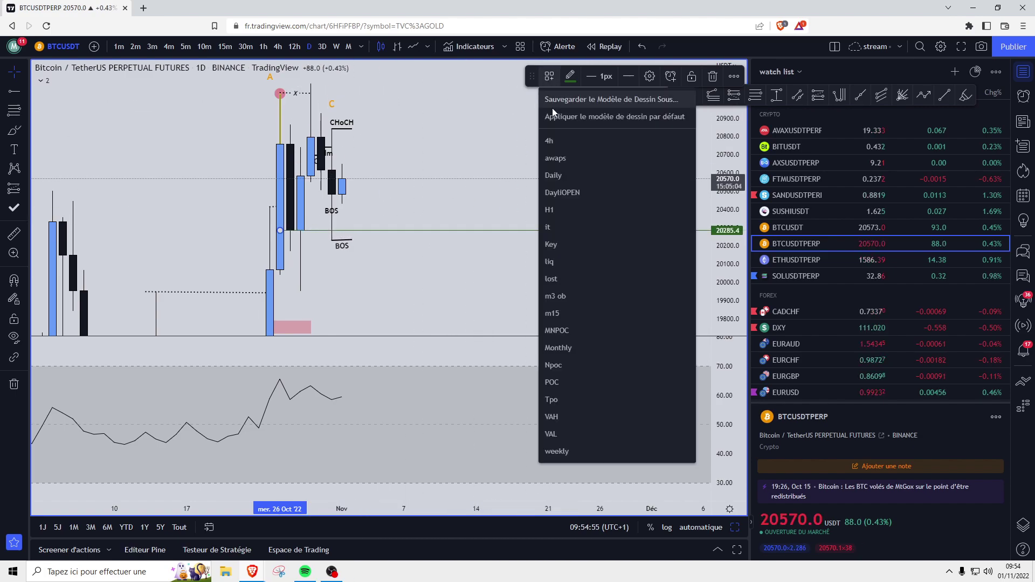
pyautogui.click(561, 176)
pyautogui.moveTo(426, 196); pyautogui.dragTo(534, 190)
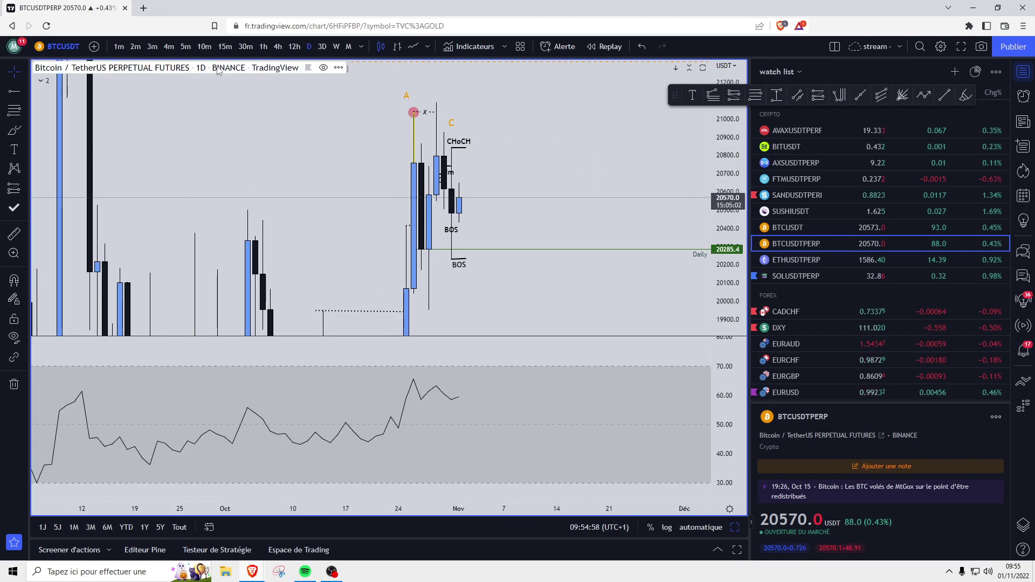
pyautogui.click(118, 46)
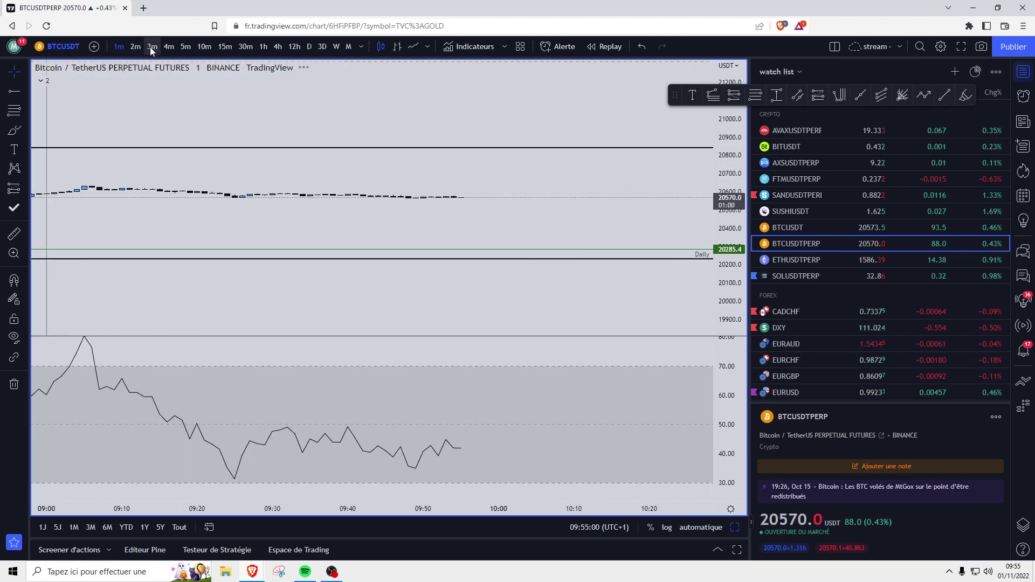
# Return Bitcoin to 15-minute candles and zoom in on the BOS, idm and Daily 20285.4 levels
pyautogui.click(216, 45)
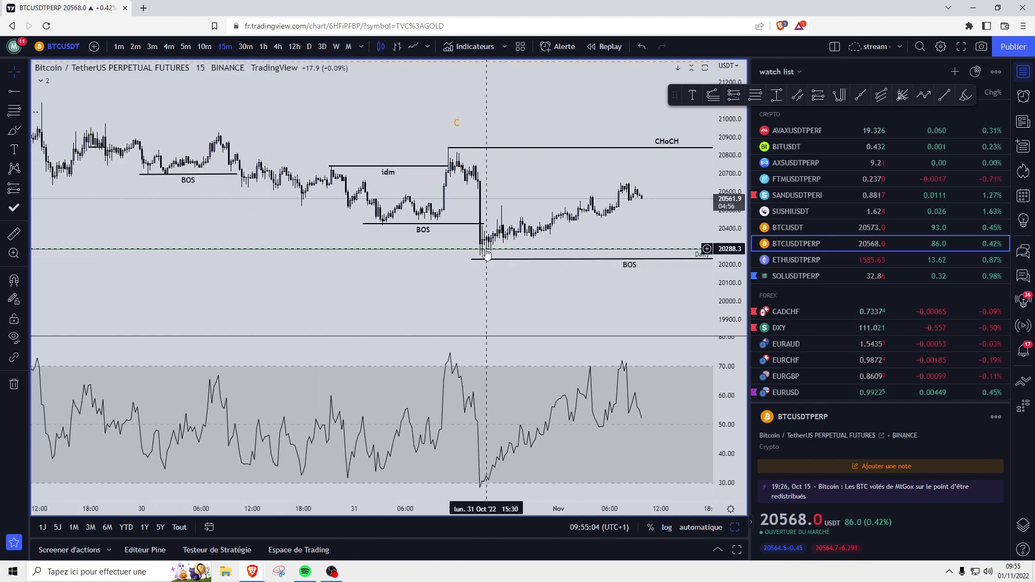
pyautogui.scroll(-5, 485, 255)
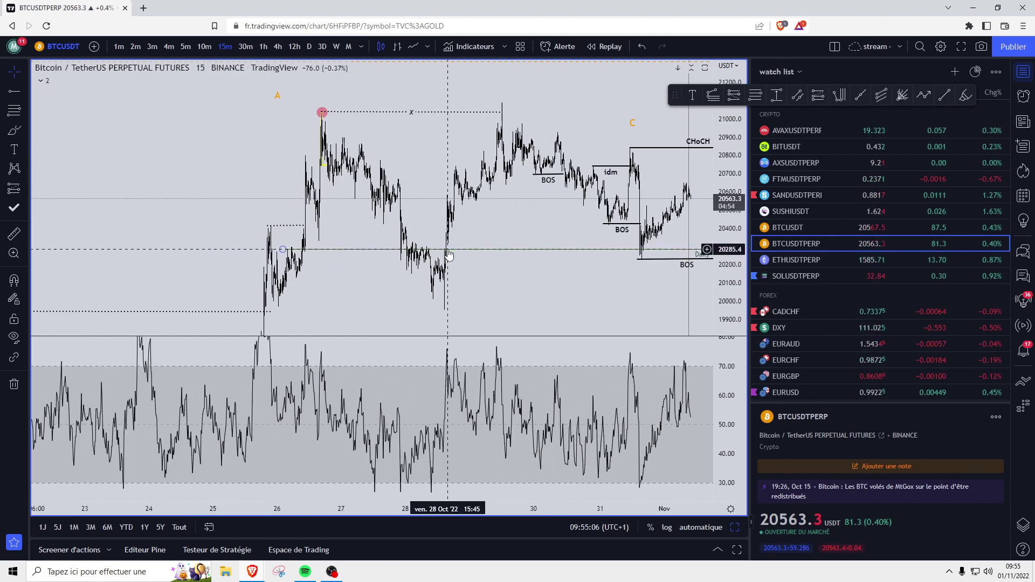
pyautogui.scroll(3, 641, 255)
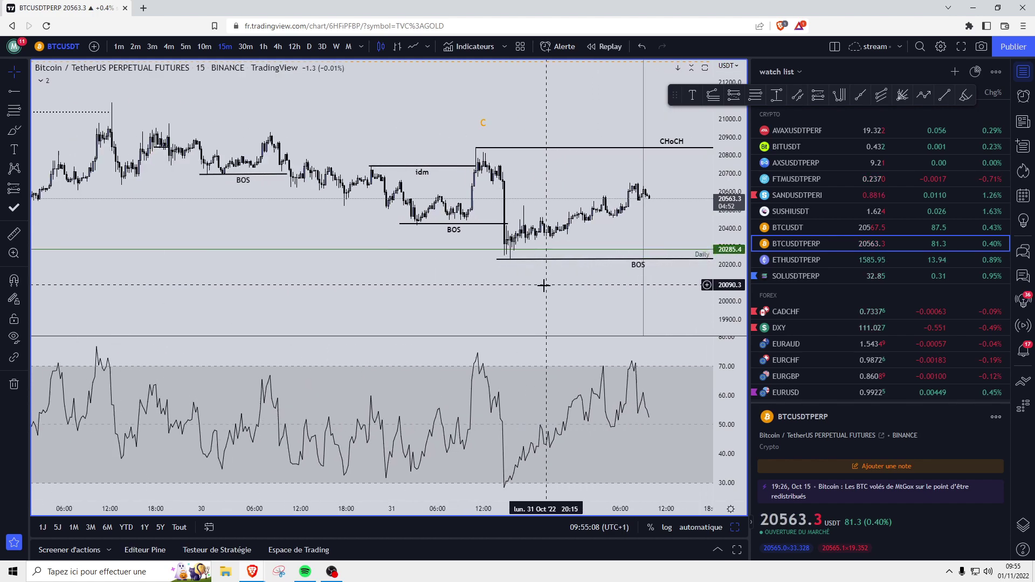
pyautogui.scroll(2, 543, 282)
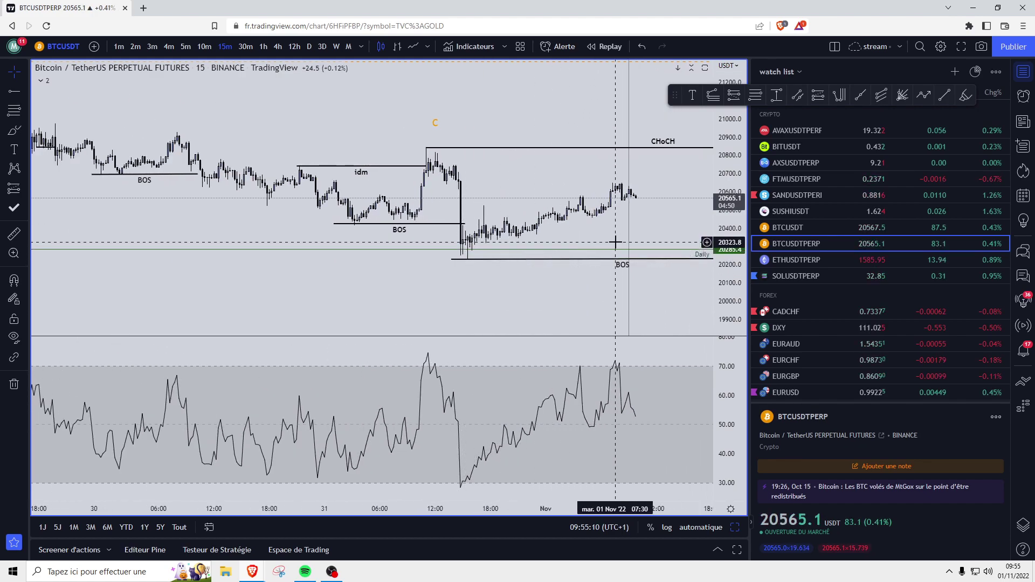
pyautogui.scroll(2, 484, 282)
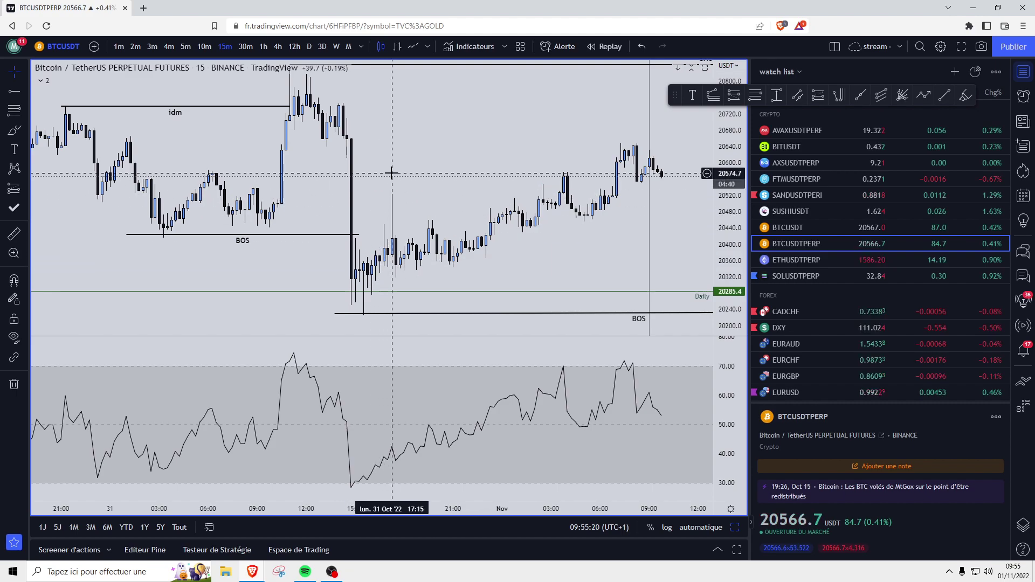
pyautogui.click(14, 189)
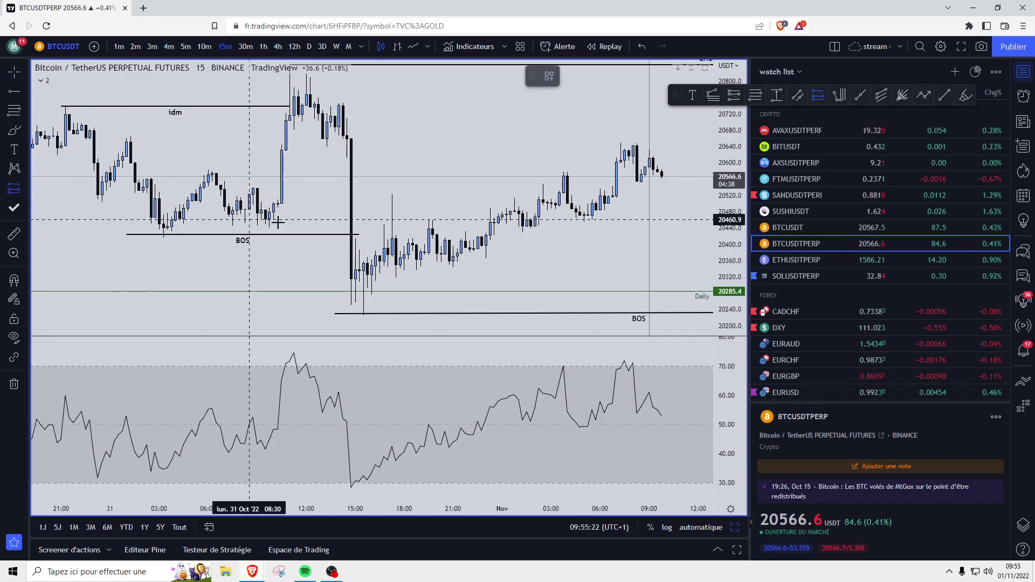
pyautogui.click(376, 266)
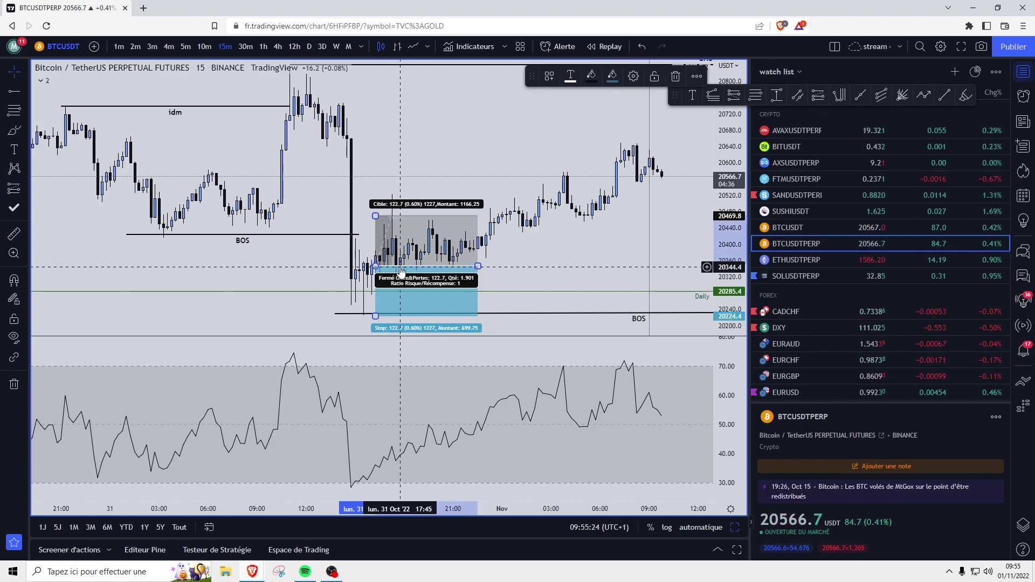
pyautogui.moveTo(376, 316); pyautogui.dragTo(376, 317)
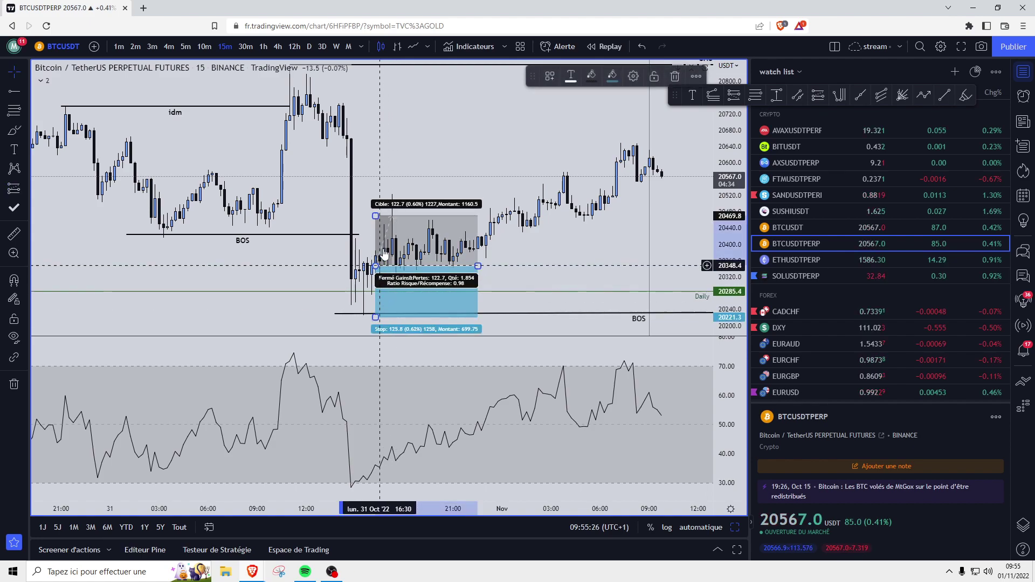
pyautogui.moveTo(375, 216); pyautogui.dragTo(380, 159)
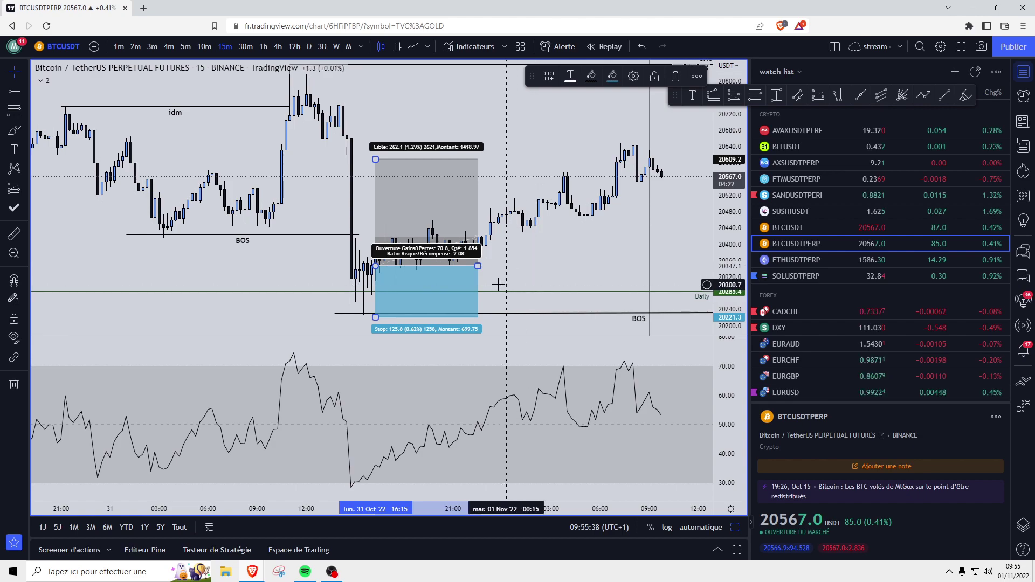
pyautogui.press('Delete')
pyautogui.moveTo(537, 277); pyautogui.dragTo(495, 275)
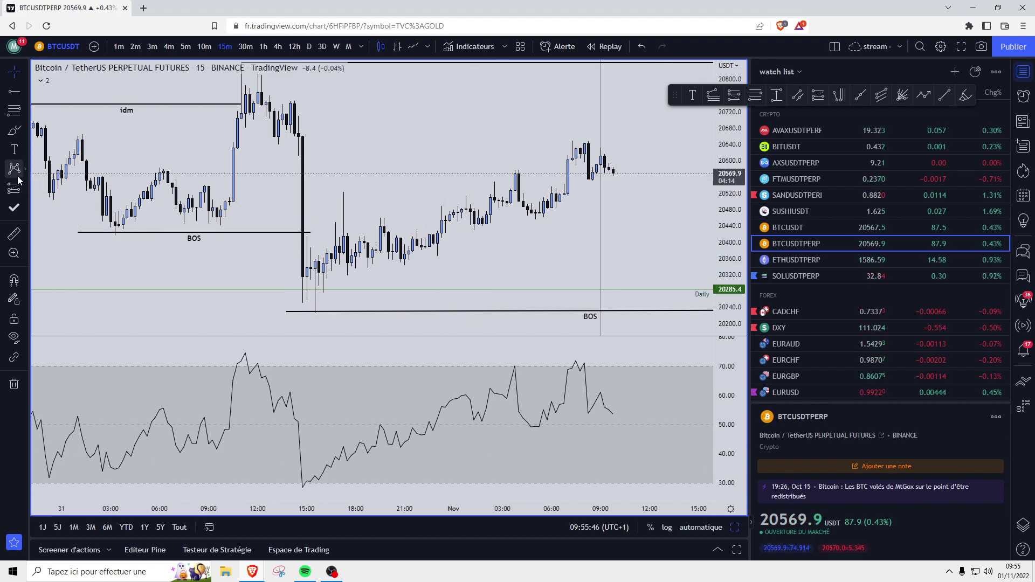
pyautogui.scroll(-1, 185, 118)
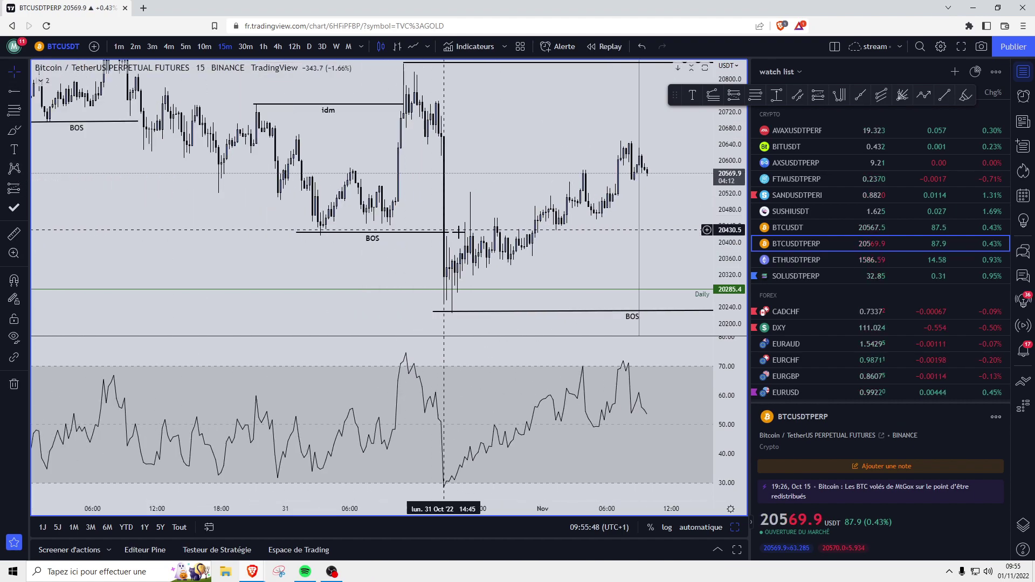
pyautogui.scroll(-1, 463, 308)
pyautogui.scroll(-1, 433, 289)
pyautogui.scroll(-1, 200, 91)
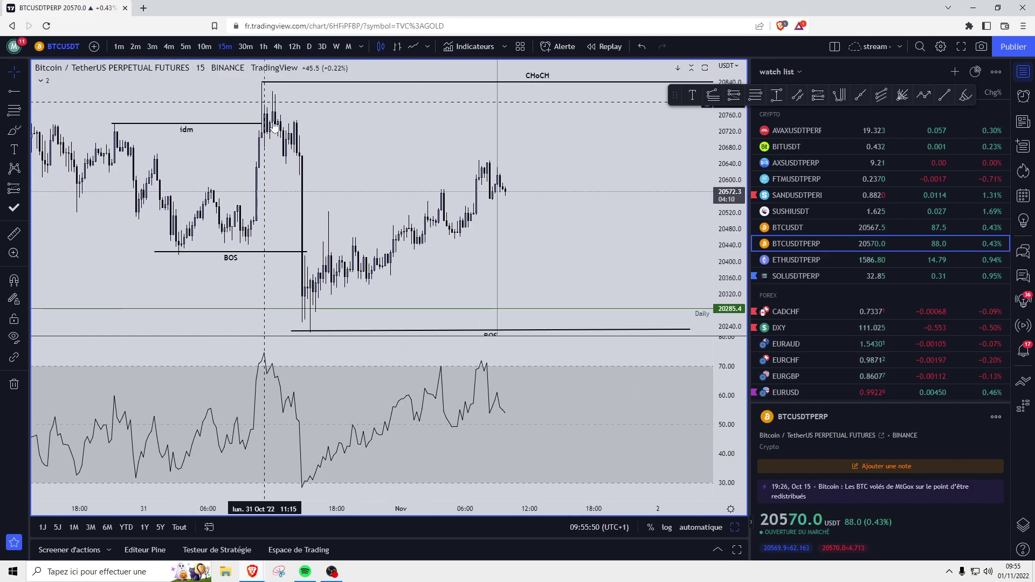
pyautogui.scroll(-1, 426, 155)
pyautogui.hscroll(2, 460, 162)
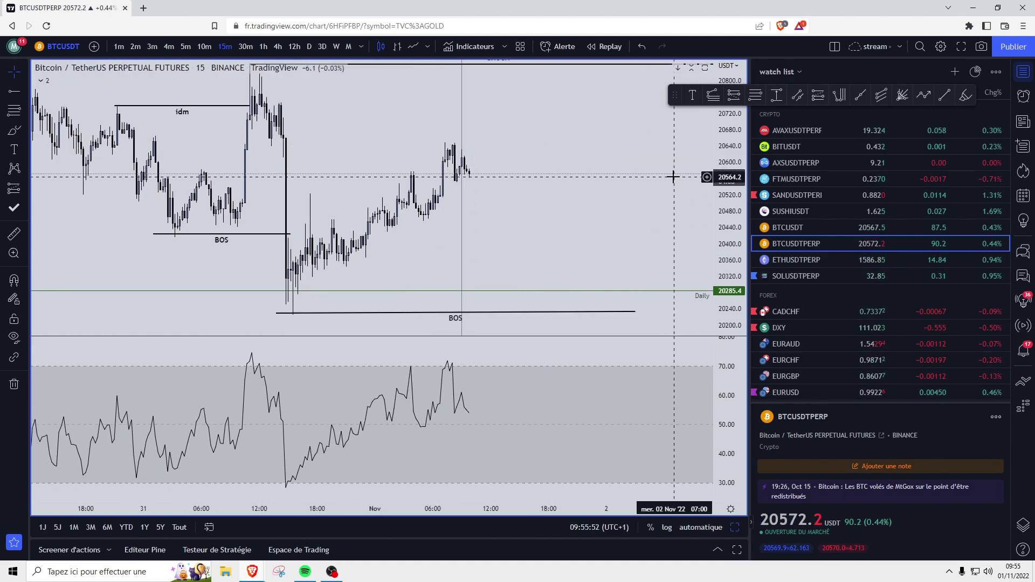
pyautogui.click(14, 110)
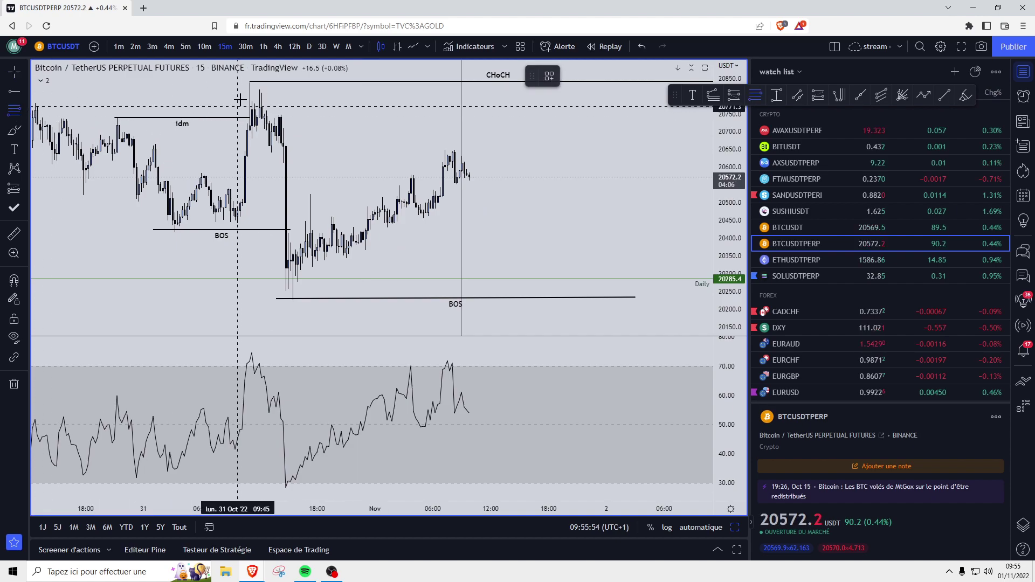
pyautogui.click(243, 78)
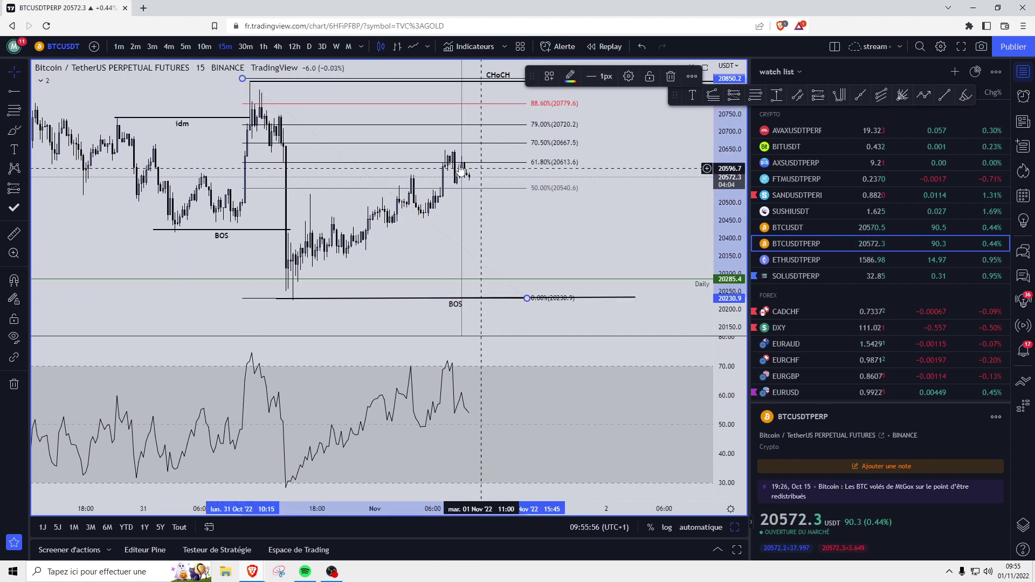
pyautogui.moveTo(242, 78); pyautogui.dragTo(240, 81)
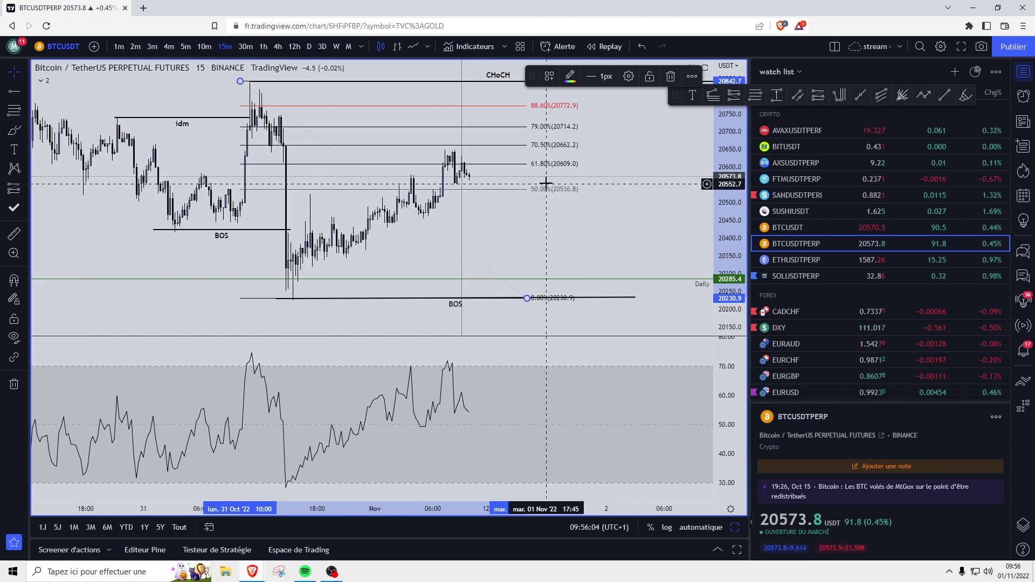
pyautogui.scroll(-2, 542, 183)
pyautogui.moveTo(536, 184); pyautogui.dragTo(454, 221)
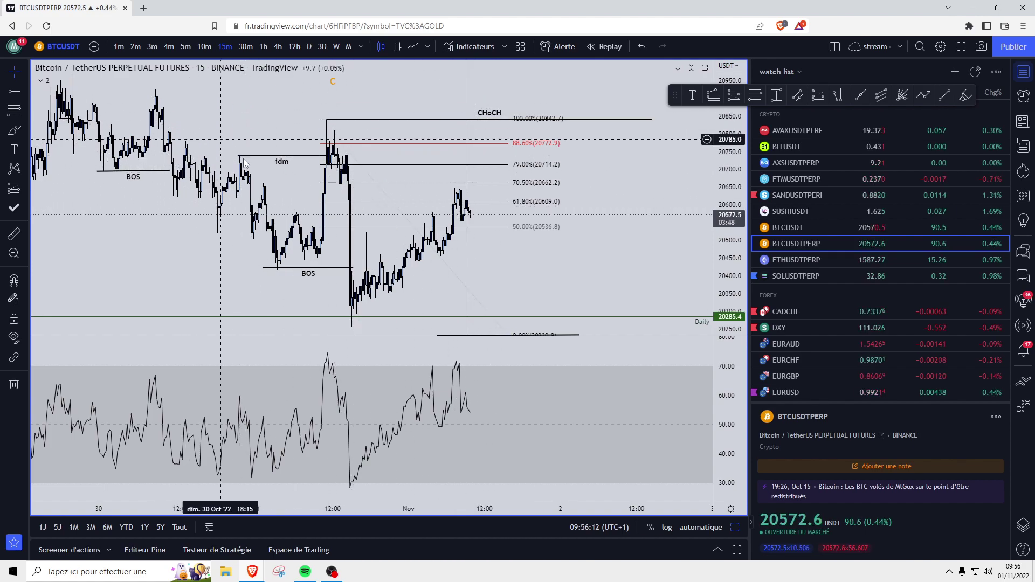
pyautogui.scroll(-3, 411, 192)
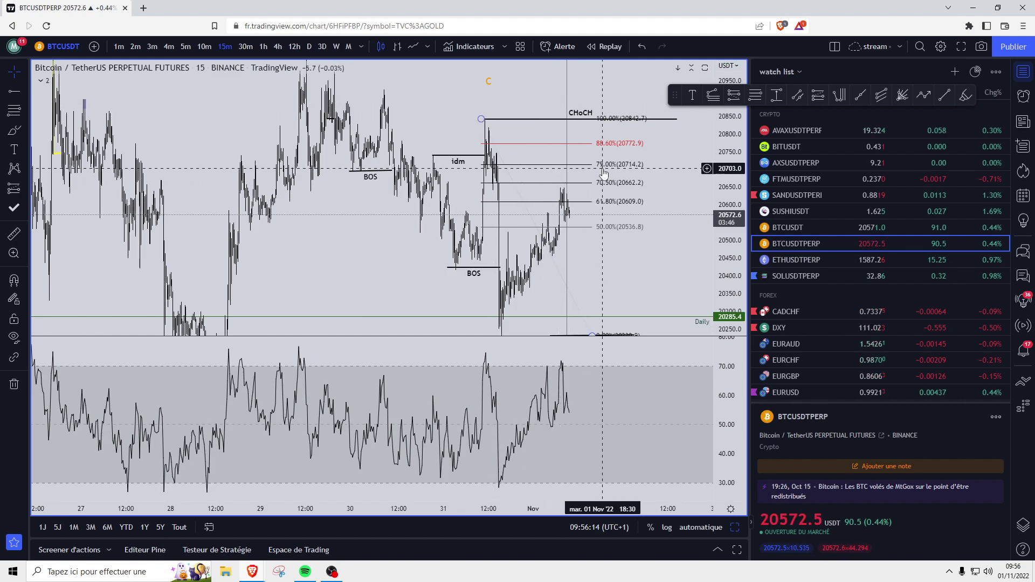
pyautogui.press('Delete')
pyautogui.moveTo(682, 250); pyautogui.dragTo(652, 248)
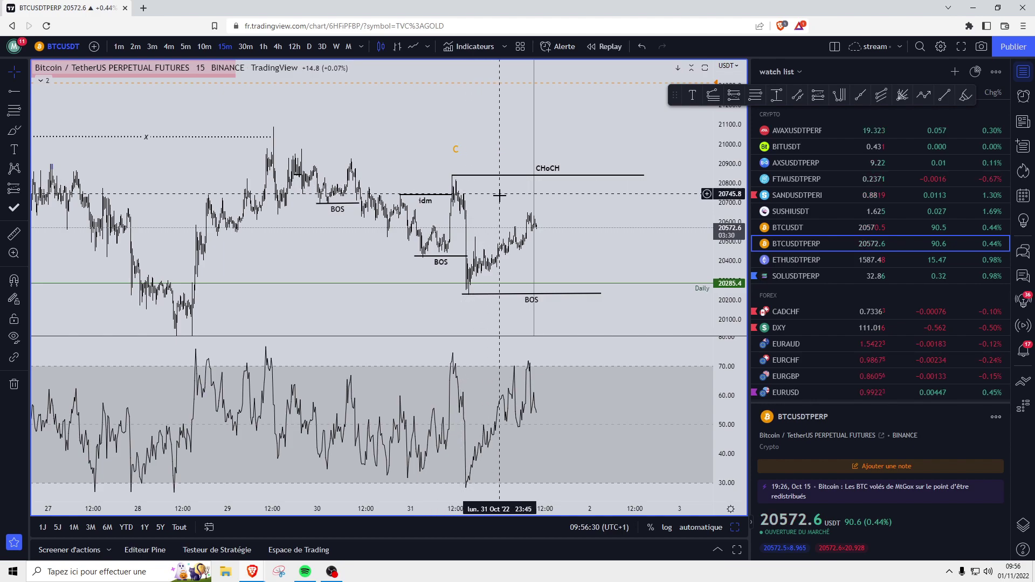
pyautogui.scroll(2, 499, 195)
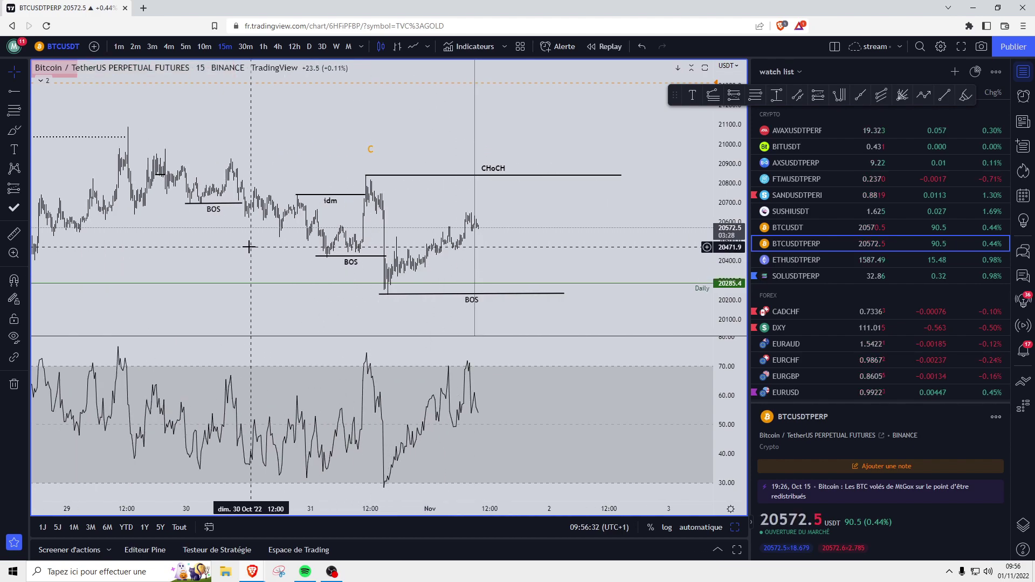
pyautogui.moveTo(250, 242); pyautogui.dragTo(282, 243)
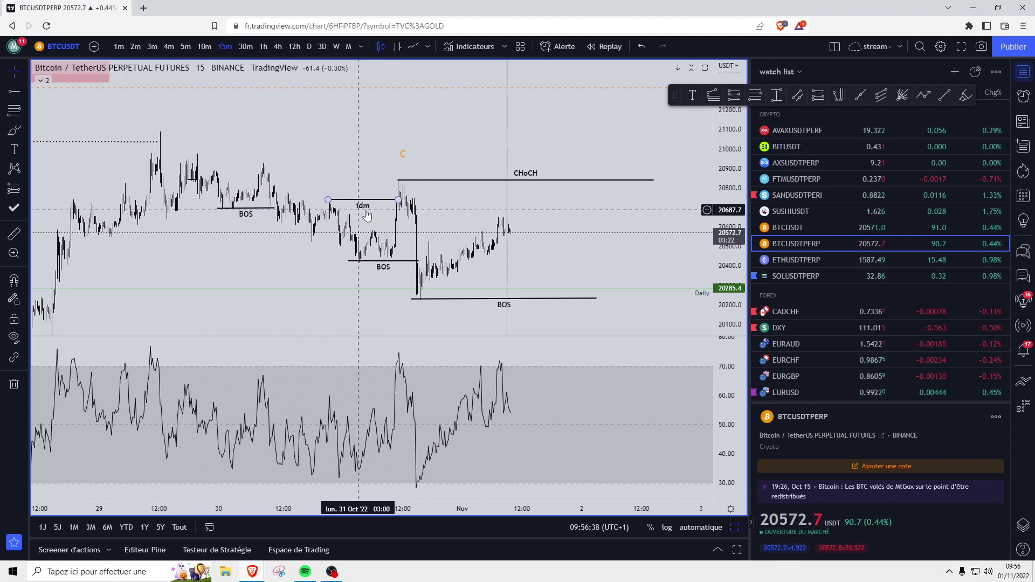
pyautogui.scroll(-3, 430, 280)
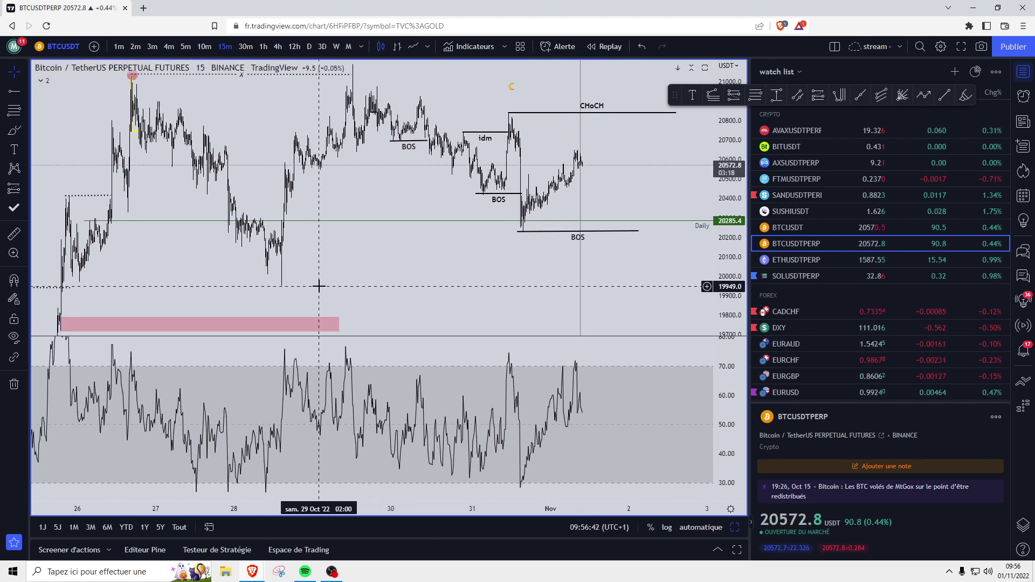
pyautogui.scroll(3, 335, 277)
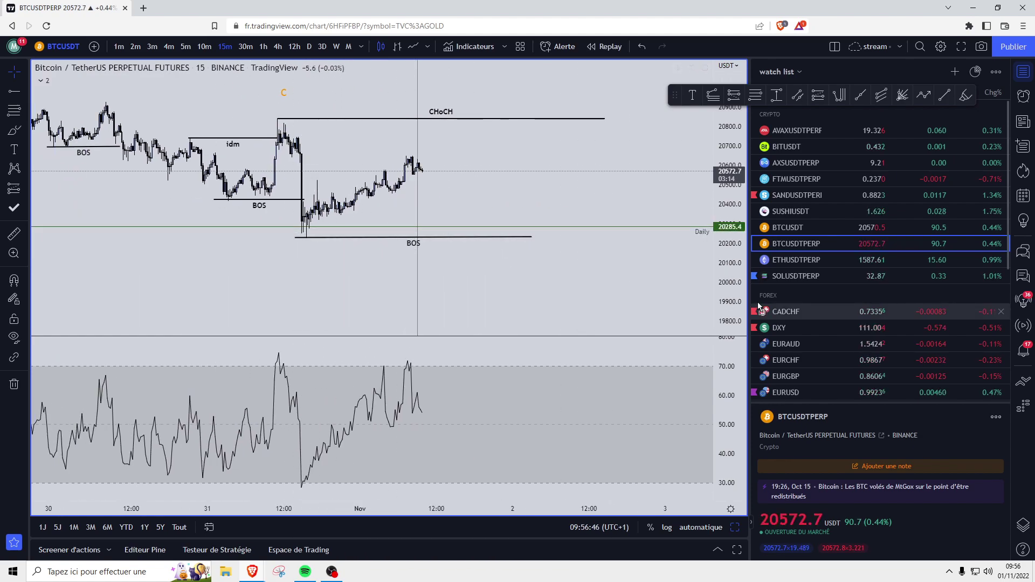
pyautogui.moveTo(734, 306); pyautogui.dragTo(365, 238)
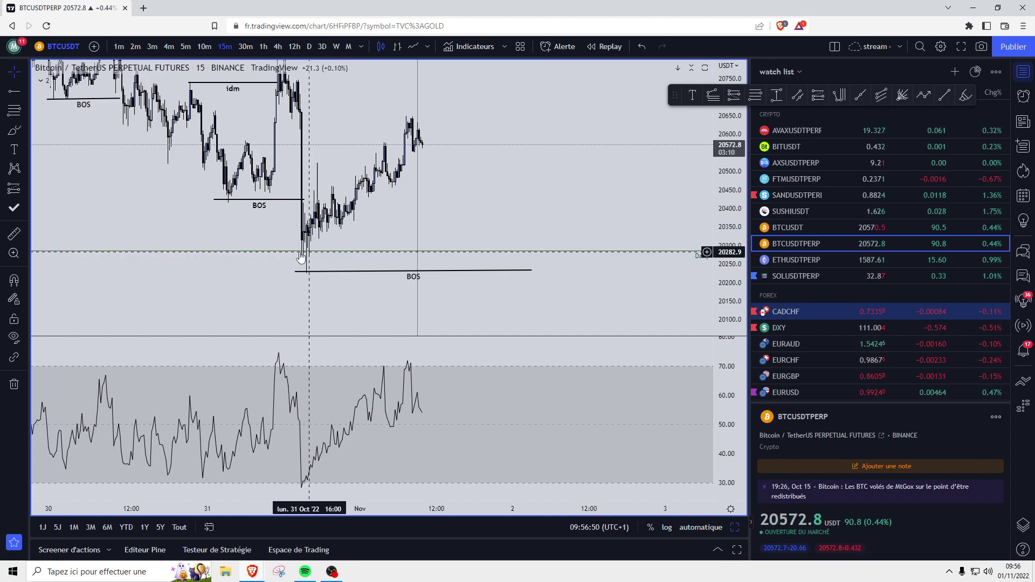
pyautogui.moveTo(587, 283); pyautogui.dragTo(586, 312)
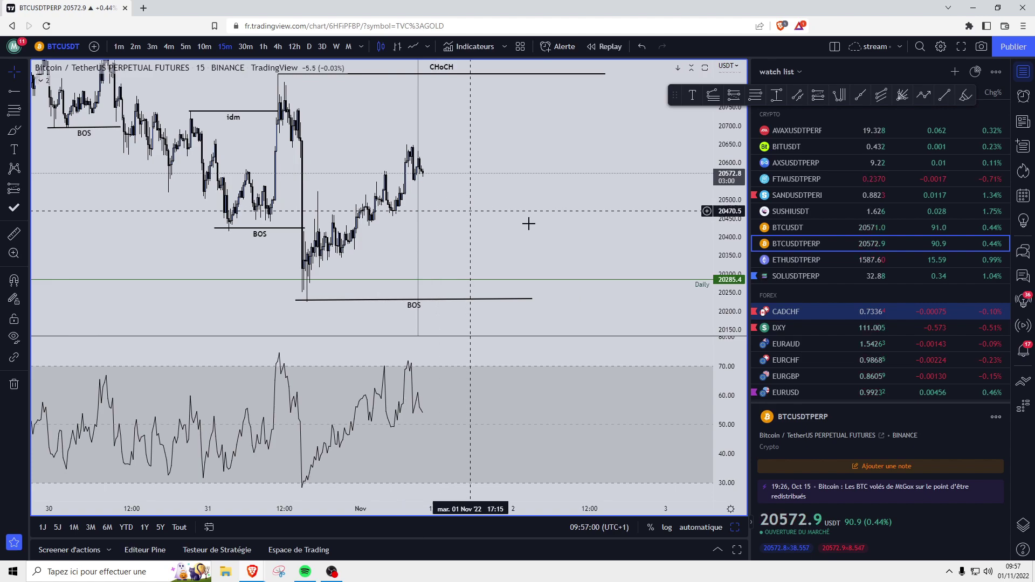
# Maximize the CADCHF chart on 15-minute candles with the price scale auto-fitted
pyautogui.click(740, 528)
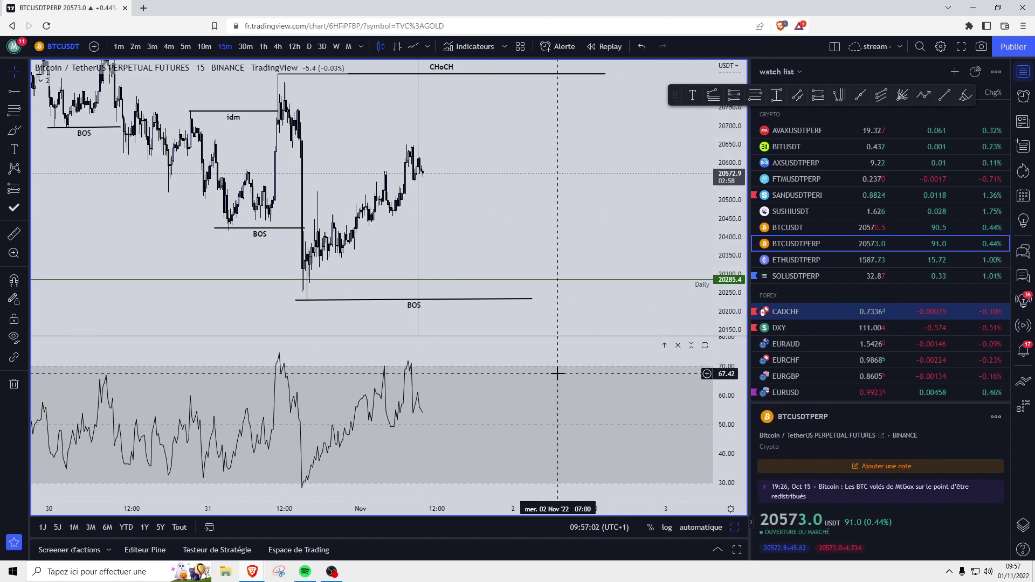
pyautogui.click(274, 259)
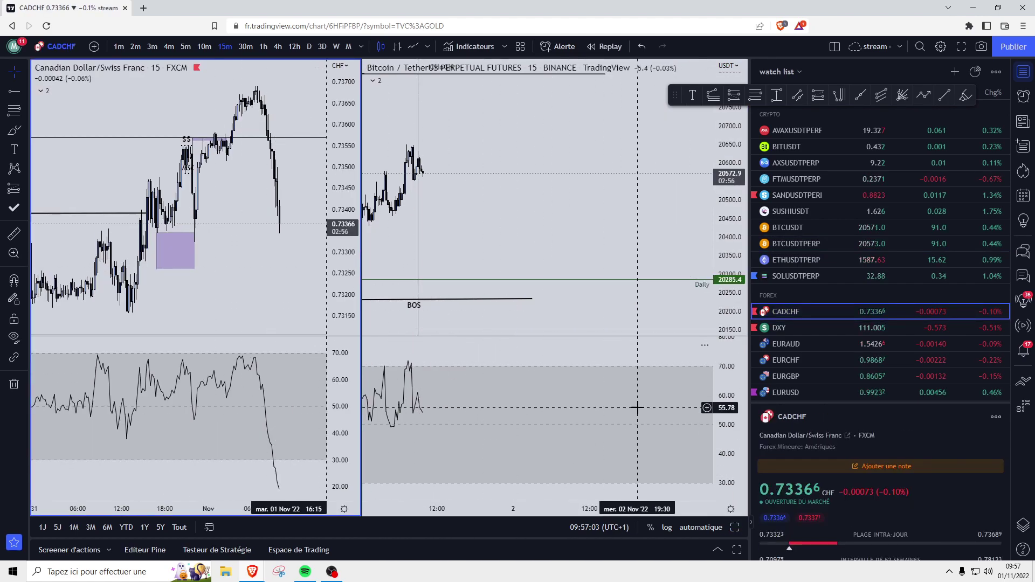
pyautogui.click(739, 530)
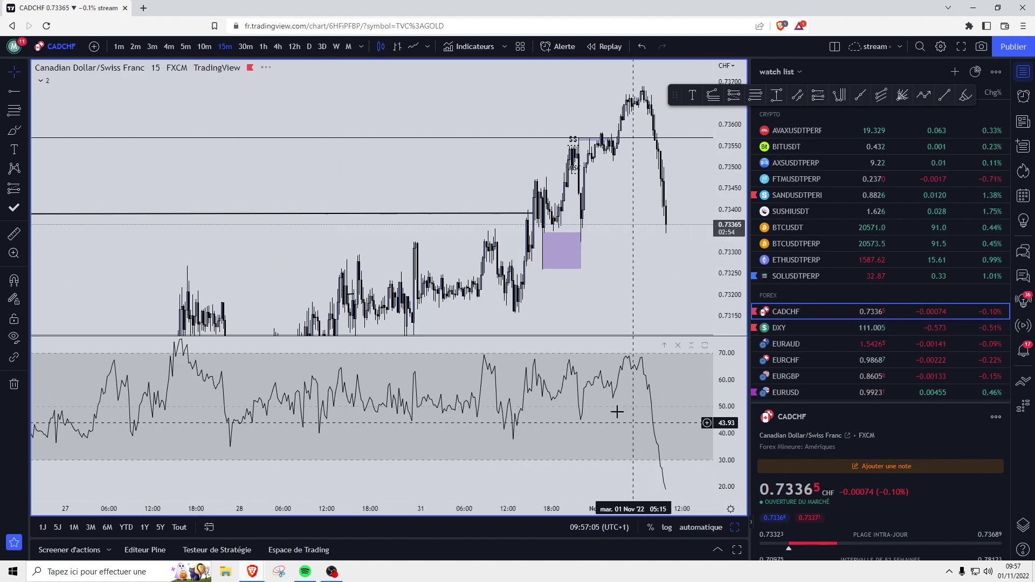
pyautogui.scroll(1, 585, 338)
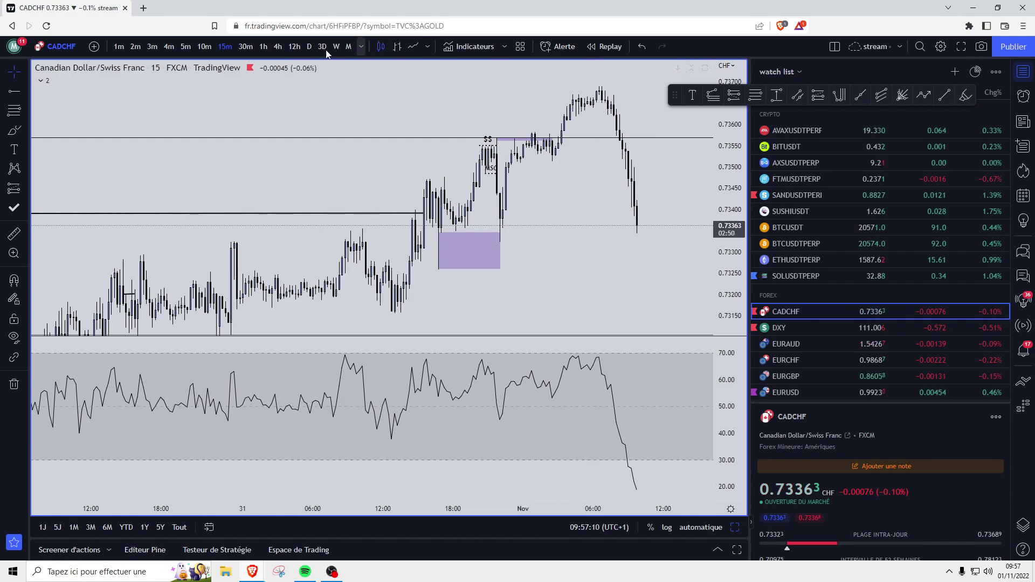
pyautogui.click(120, 50)
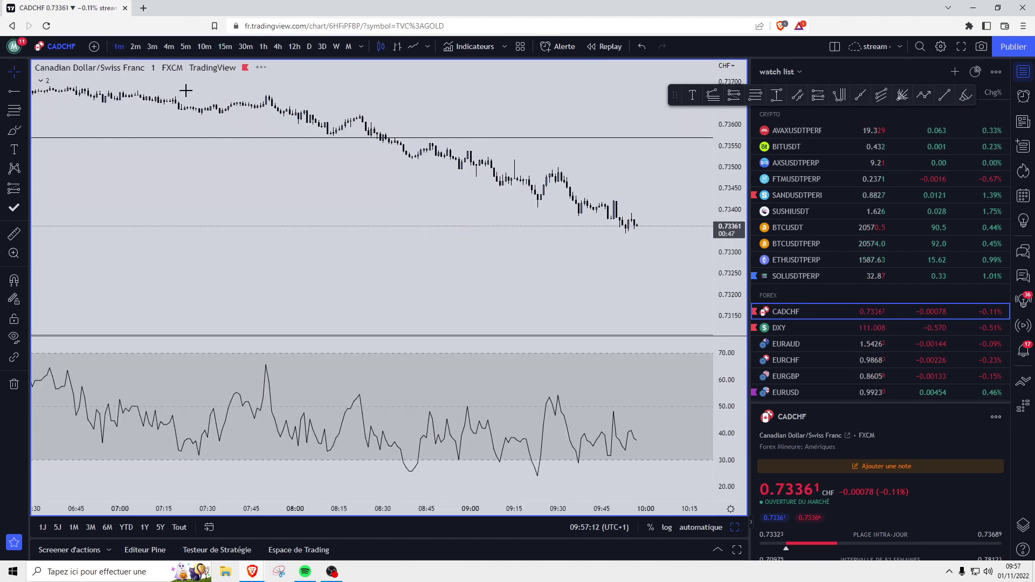
pyautogui.click(224, 47)
pyautogui.scroll(3, 494, 200)
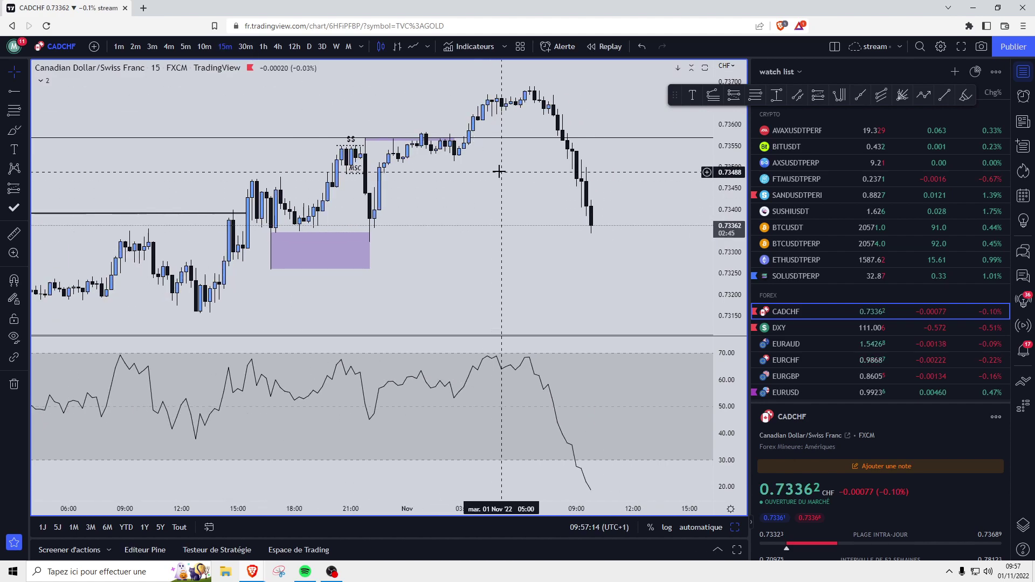
pyautogui.doubleClick(721, 242)
pyautogui.scroll(-5, 485, 295)
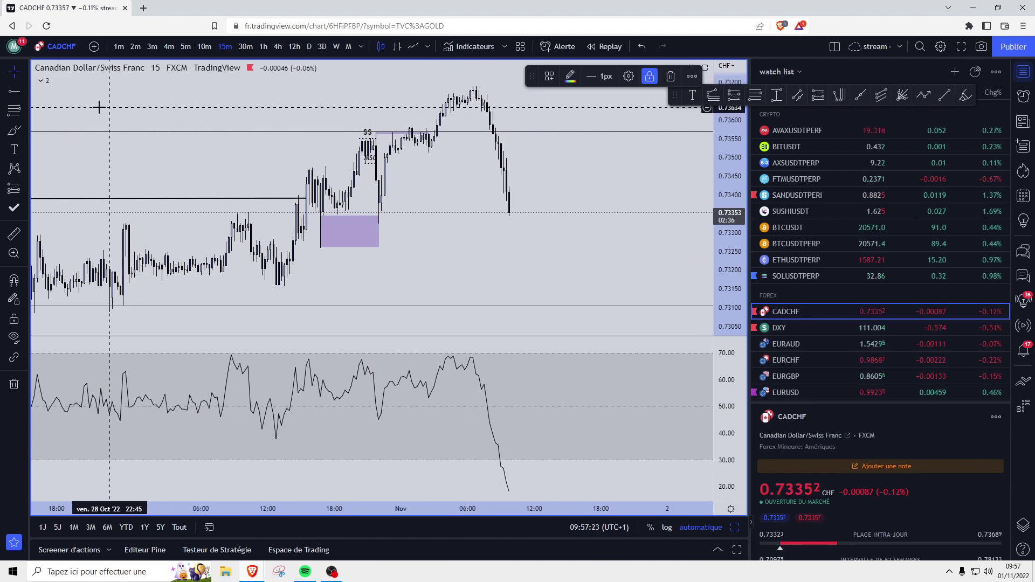
# Draw a CHoCH-styled trend line under the latest CADCHF peak, then view it on 1-minute candles
pyautogui.click(25, 94)
pyautogui.click(70, 93)
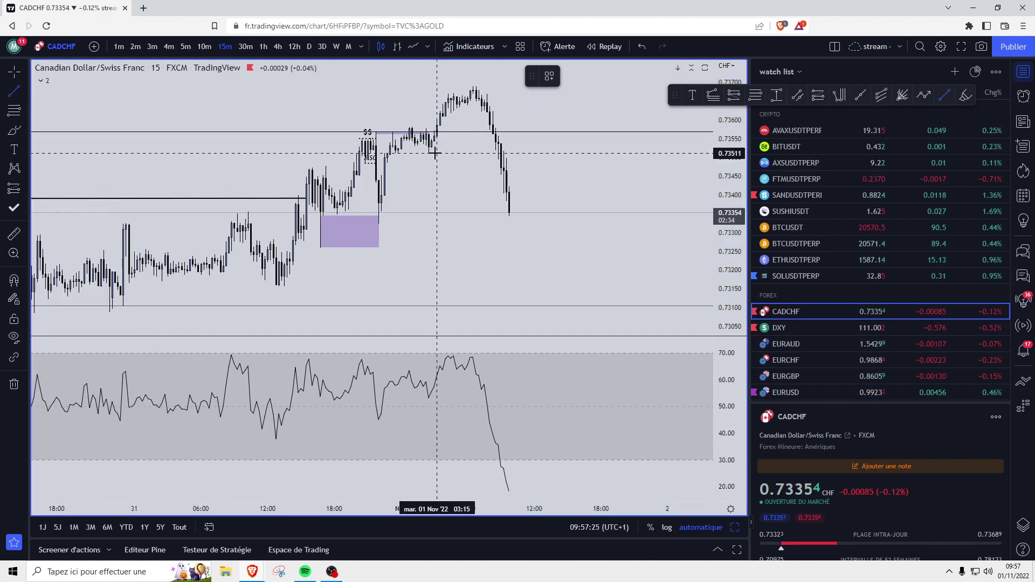
pyautogui.click(501, 153)
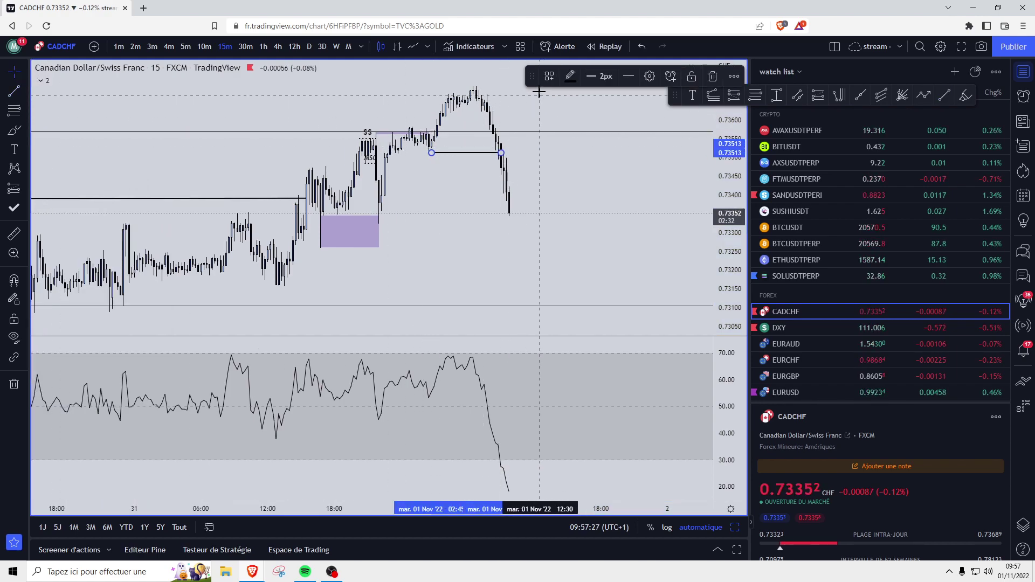
pyautogui.click(550, 76)
pyautogui.click(576, 209)
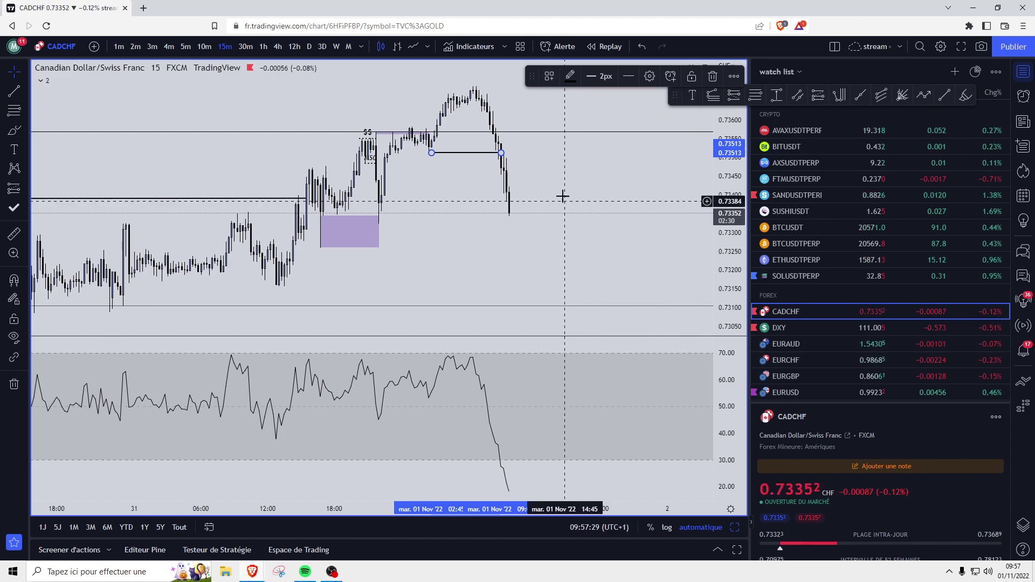
pyautogui.moveTo(578, 175); pyautogui.dragTo(484, 189)
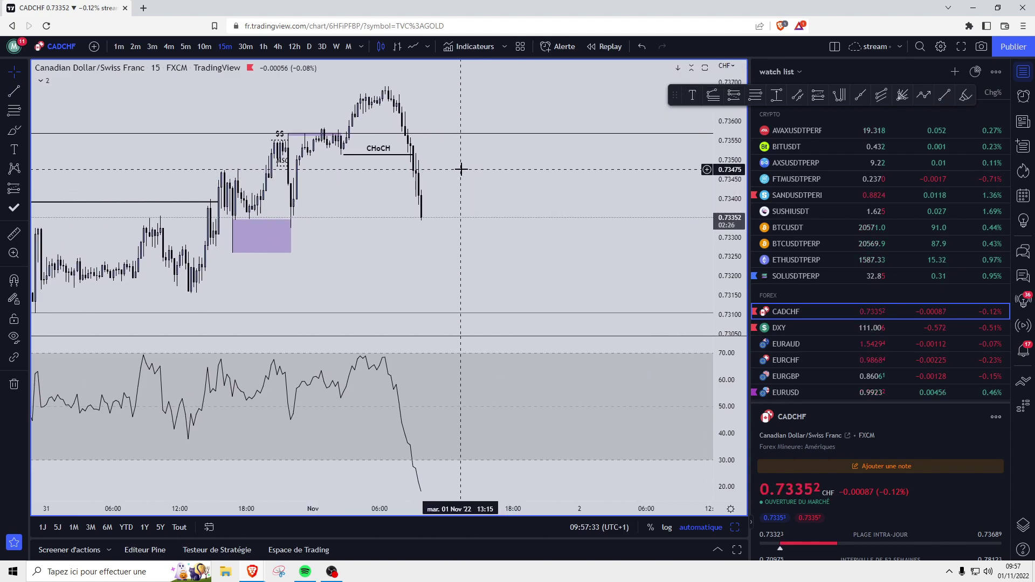
pyautogui.scroll(-3, 400, 233)
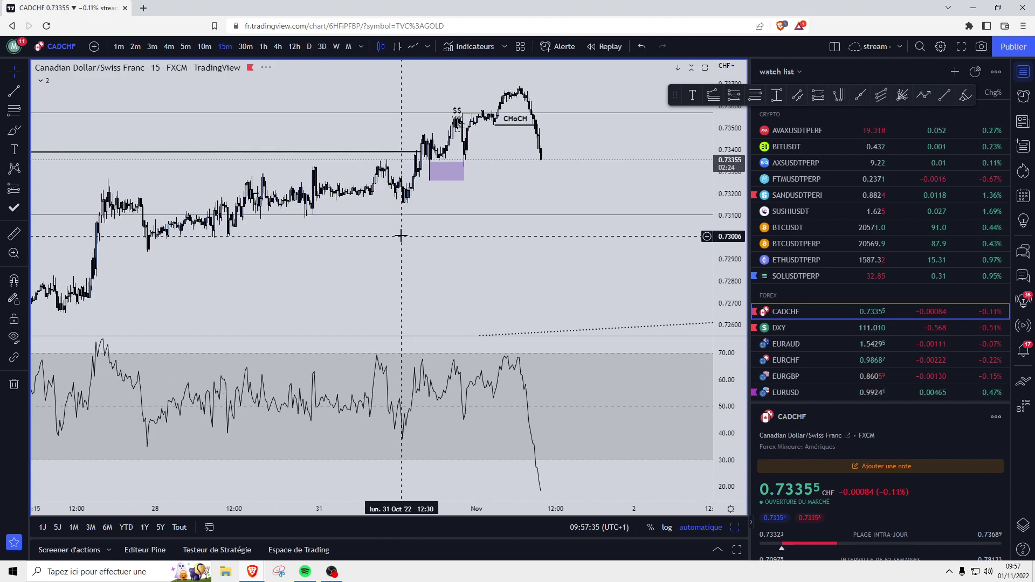
pyautogui.scroll(-3, 400, 233)
pyautogui.scroll(-3, 400, 233)
pyautogui.scroll(3, 400, 233)
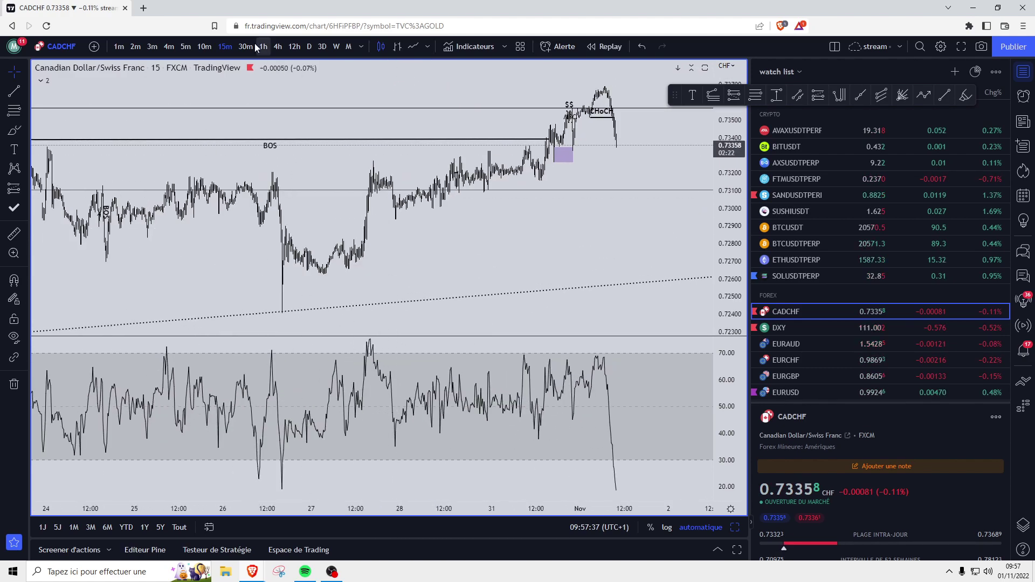
pyautogui.click(121, 50)
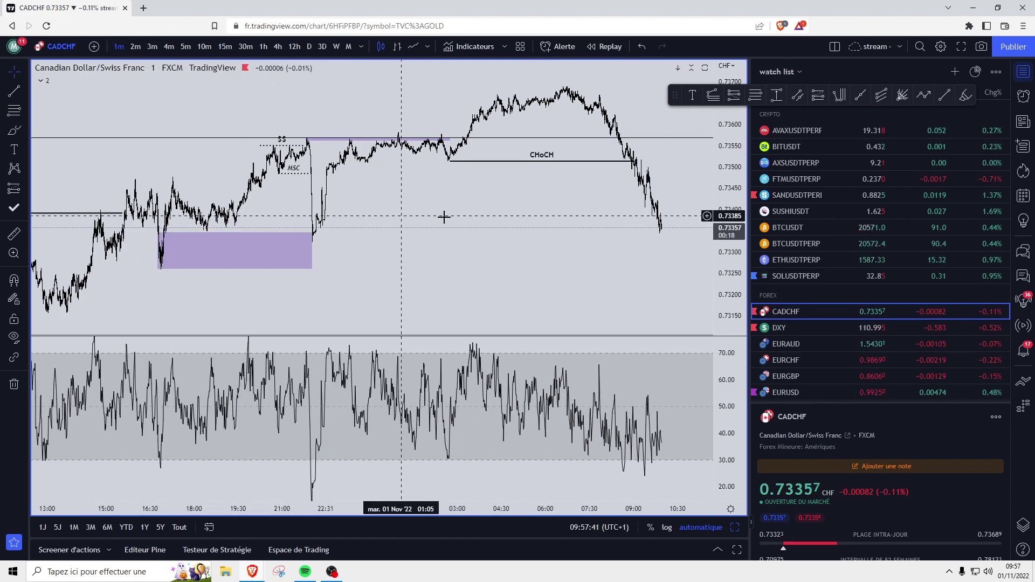
# Stretch the purple zone's right edge far into the future on the 1-minute CADCHF chart
pyautogui.moveTo(444, 216); pyautogui.dragTo(366, 264)
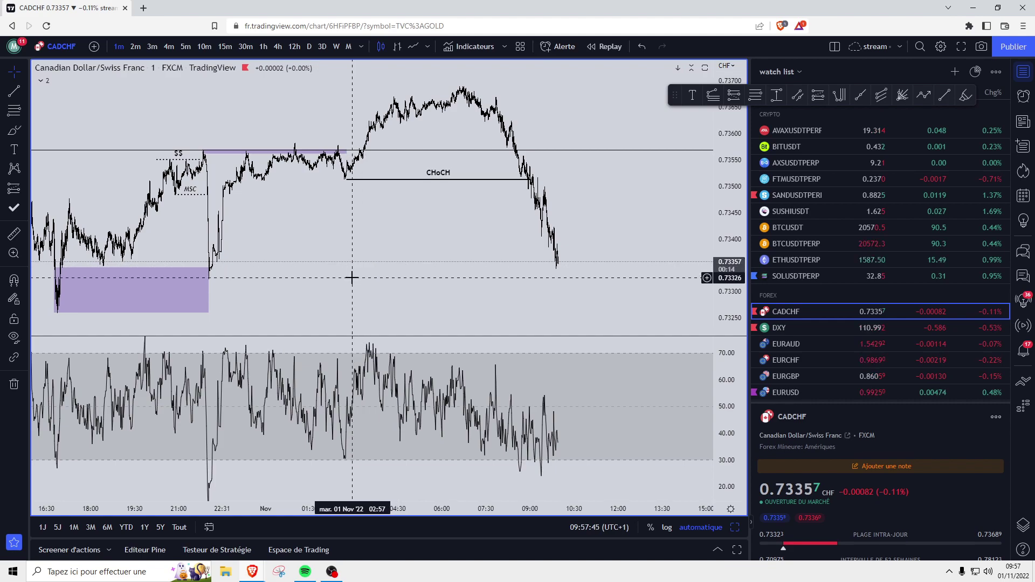
pyautogui.moveTo(209, 268); pyautogui.dragTo(225, 279)
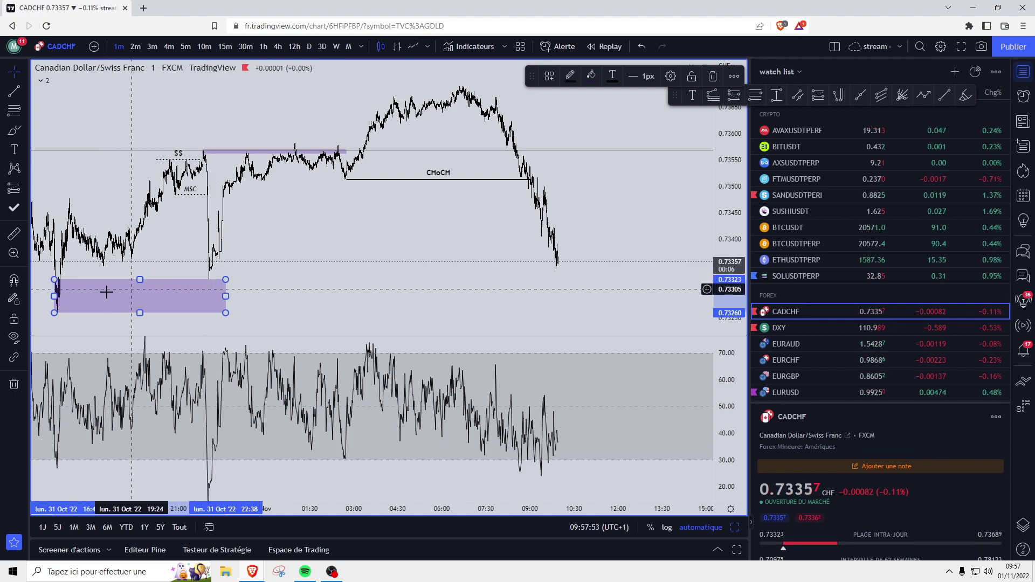
pyautogui.moveTo(225, 296); pyautogui.dragTo(603, 296)
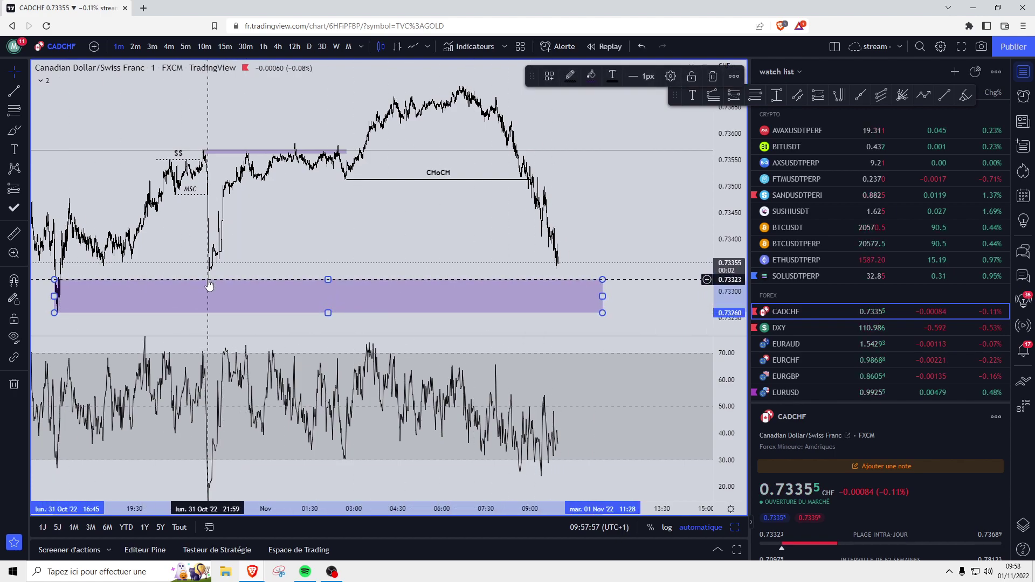
pyautogui.click(610, 112)
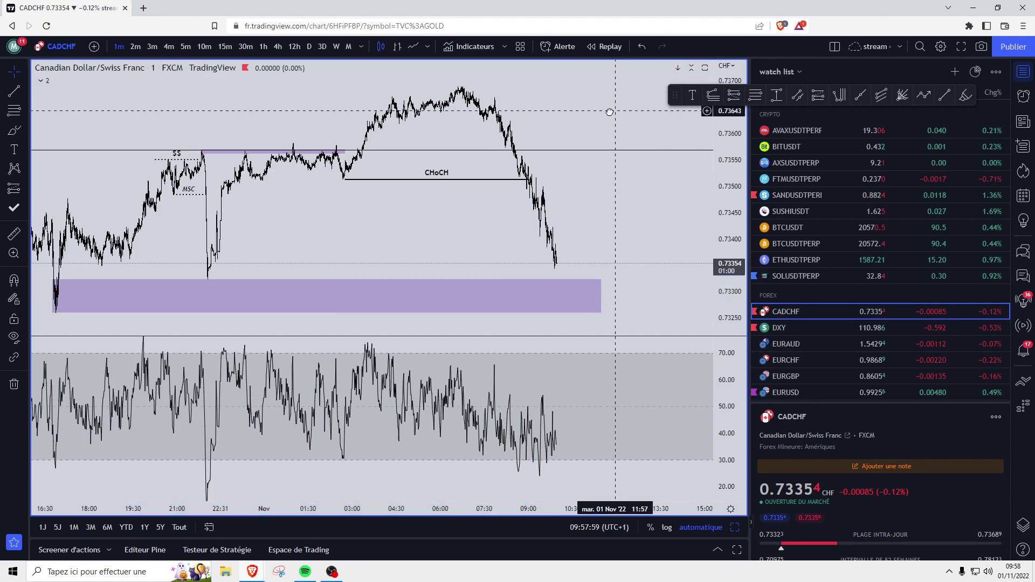
pyautogui.moveTo(610, 112); pyautogui.dragTo(516, 131)
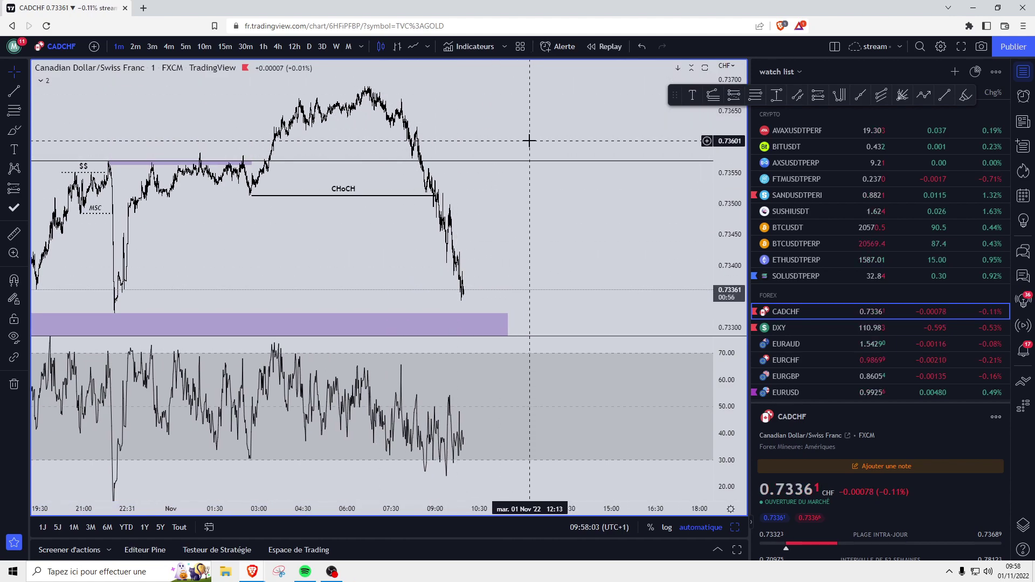
pyautogui.scroll(-3, 480, 311)
pyautogui.moveTo(474, 307); pyautogui.dragTo(468, 288)
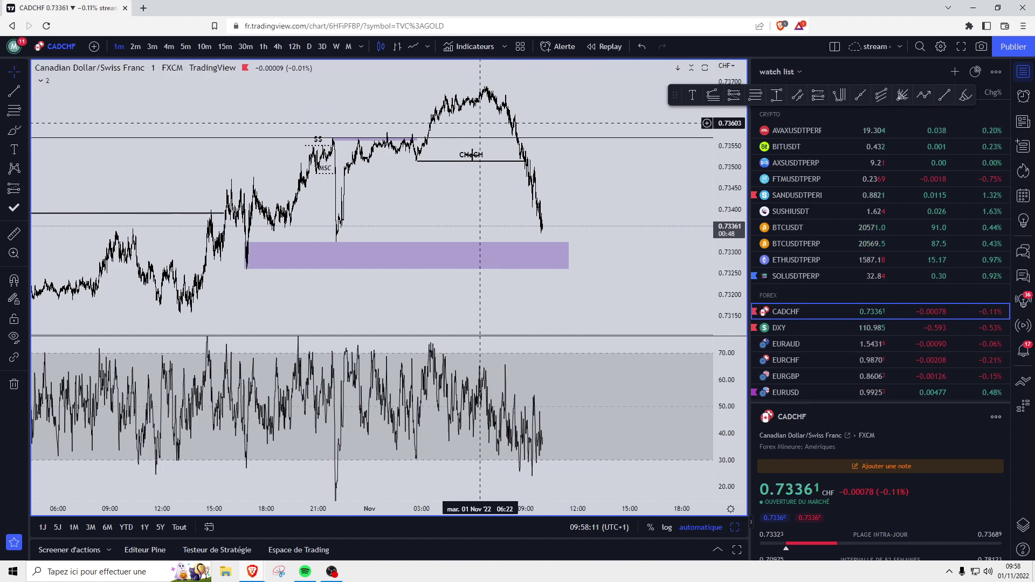
pyautogui.scroll(-1, 398, 299)
# On 15-minute bars, bring the purple zone back into view and center it with the recent bars
pyautogui.click(225, 47)
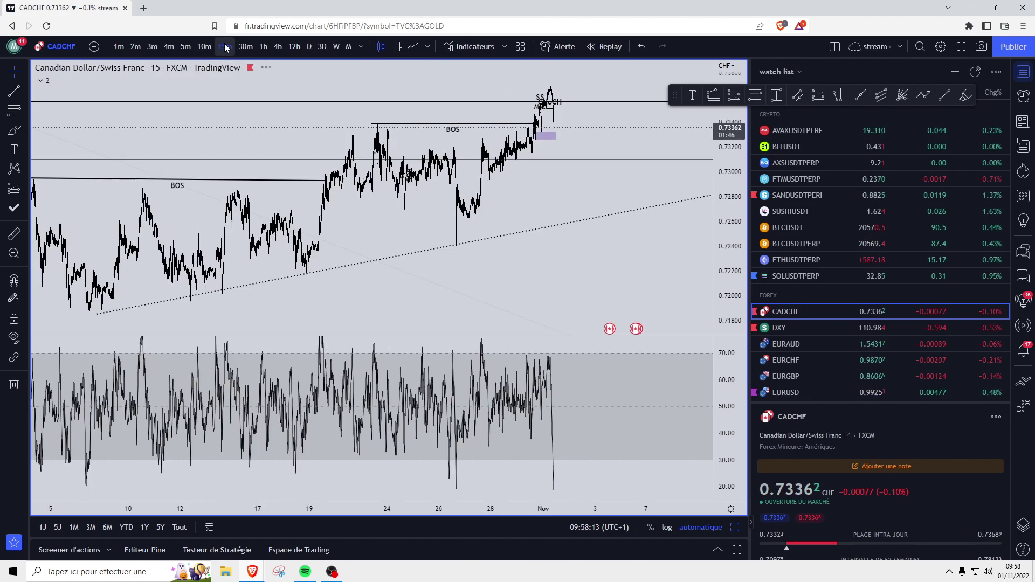
pyautogui.scroll(3, 370, 319)
pyautogui.scroll(3, 236, 257)
pyautogui.scroll(2, 455, 328)
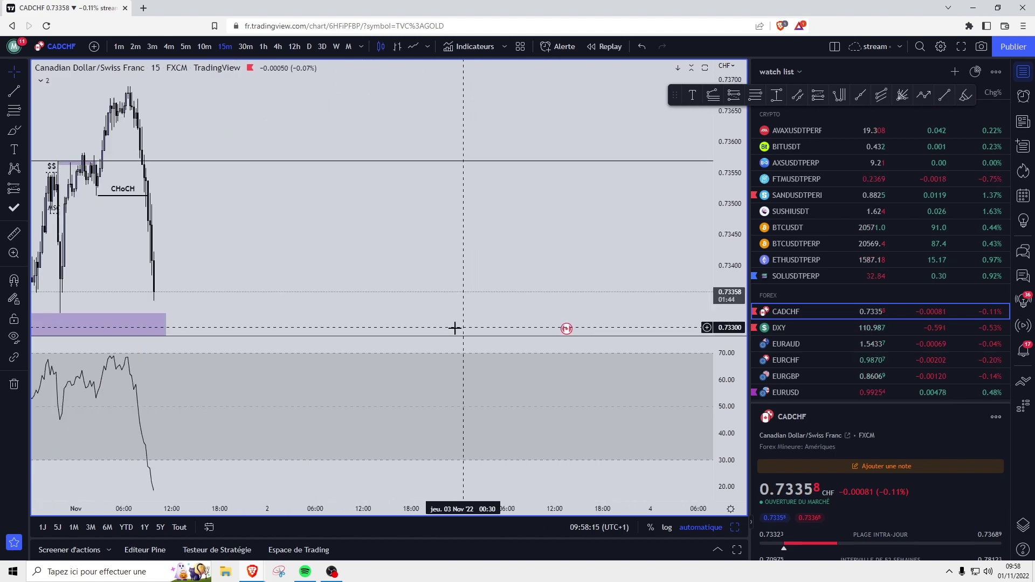
pyautogui.moveTo(242, 295); pyautogui.dragTo(480, 295)
pyautogui.click(256, 249)
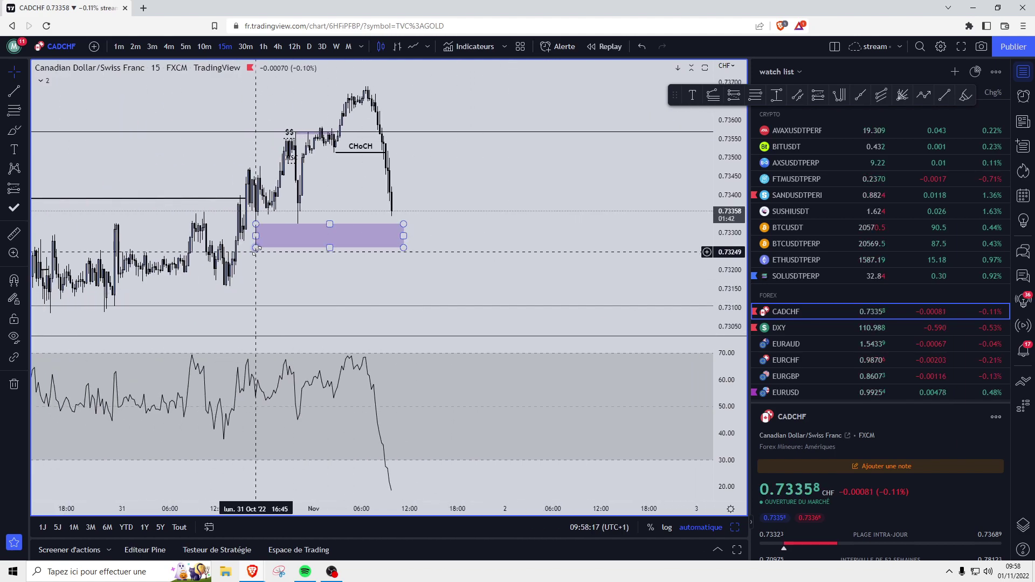
pyautogui.scroll(-3, 256, 249)
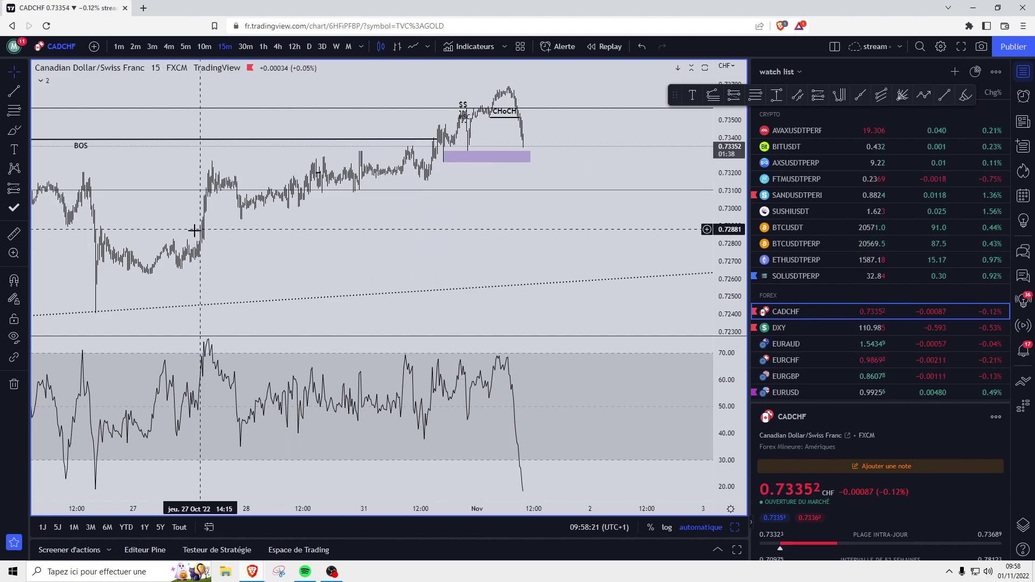
pyautogui.scroll(-3, 296, 317)
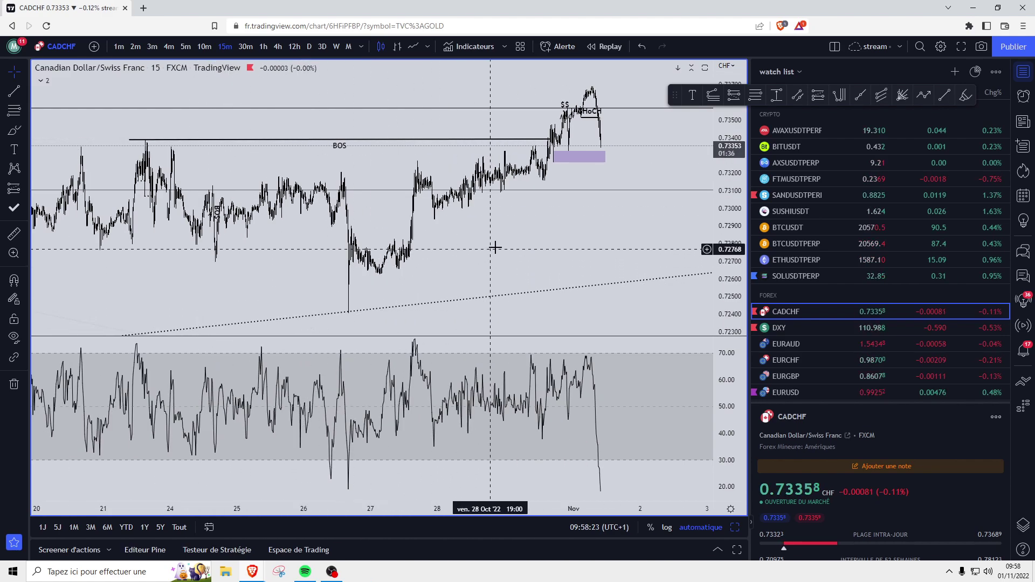
pyautogui.moveTo(492, 244); pyautogui.dragTo(388, 192)
# Switch CADCHF to 1-hour bars and zoom out to the existing Fibonacci levels
pyautogui.click(263, 47)
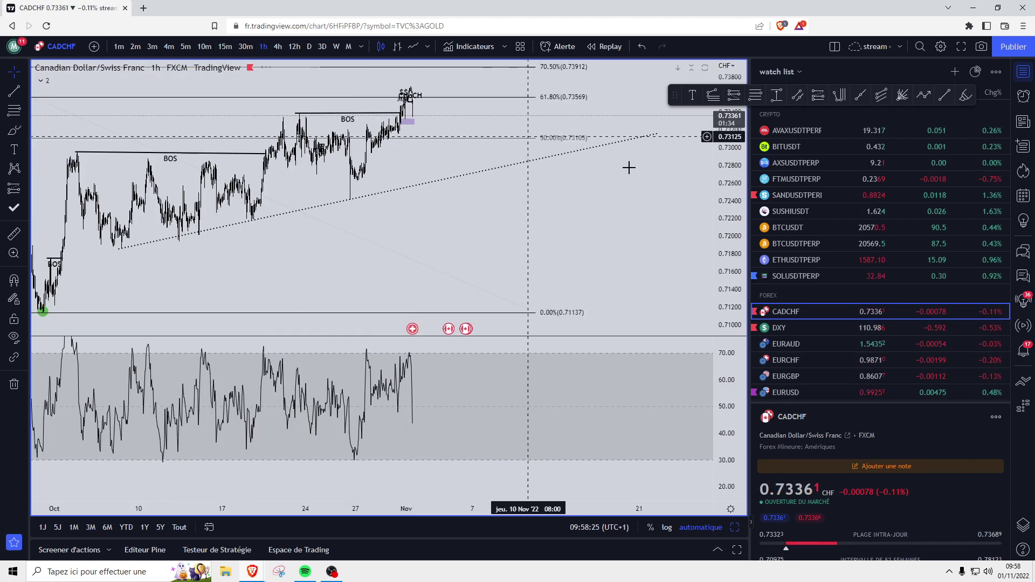
pyautogui.scroll(-2, 561, 280)
pyautogui.scroll(-3, 561, 279)
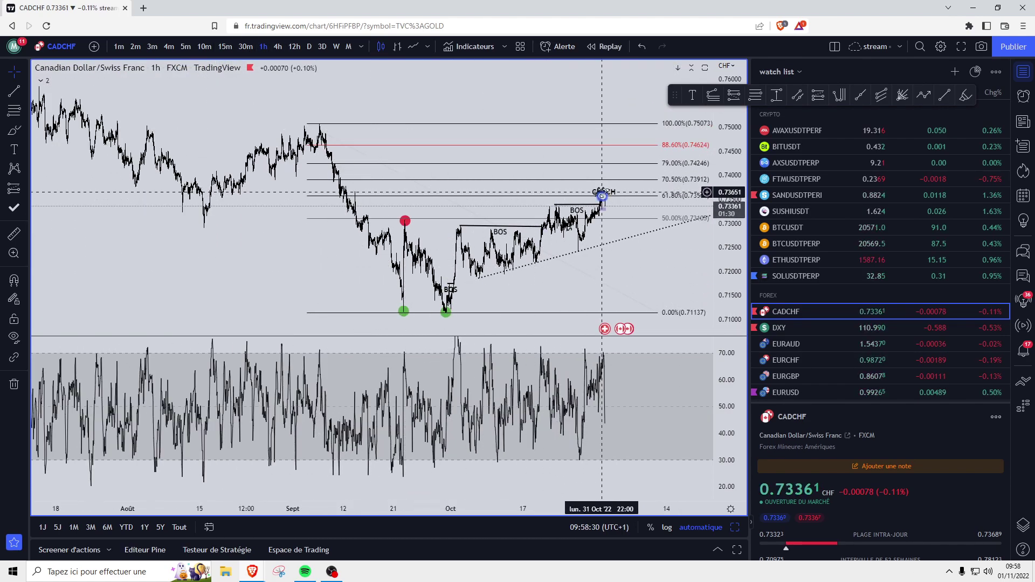
pyautogui.moveTo(636, 278); pyautogui.dragTo(573, 282)
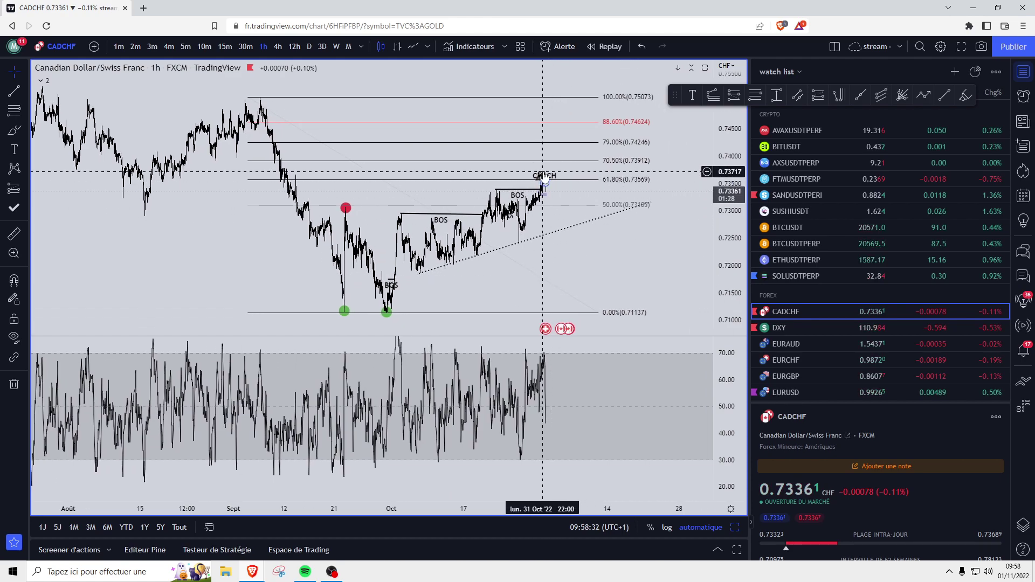
pyautogui.scroll(3, 548, 308)
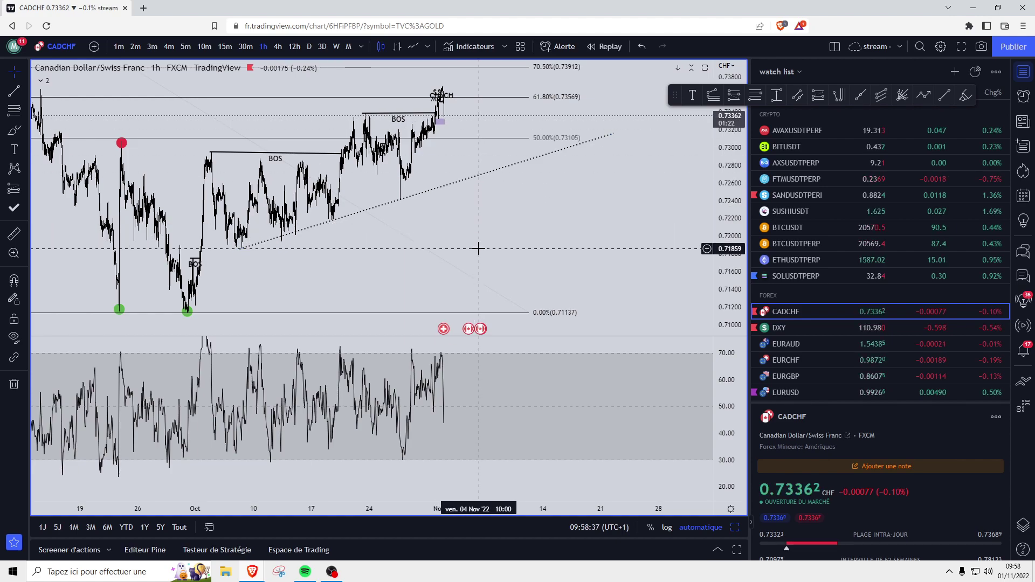
# Draw a Fibonacci retracement from the 0.71134 October low to the latest high, then zoom in
pyautogui.click(755, 95)
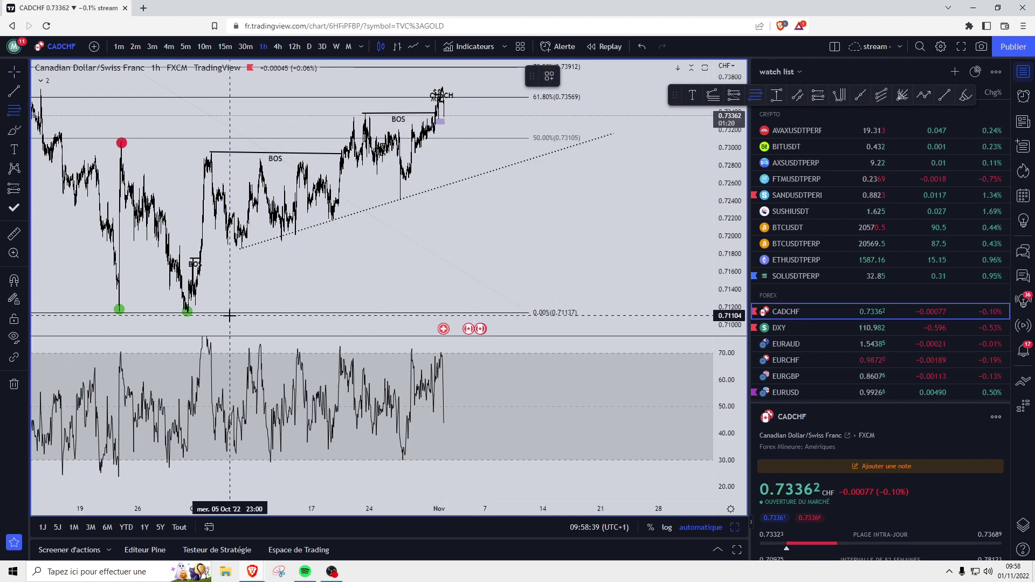
pyautogui.click(485, 87)
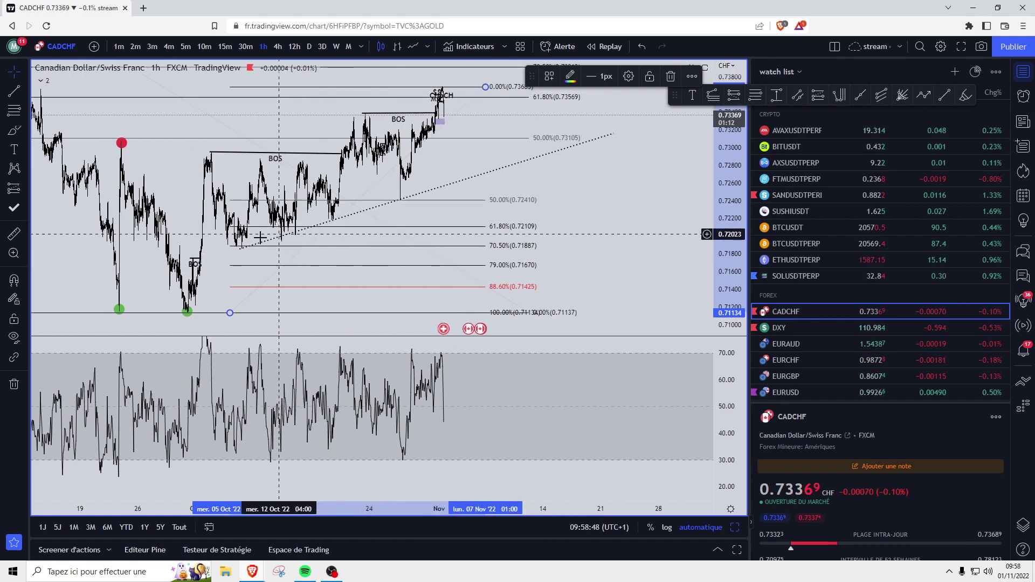
pyautogui.click(524, 257)
pyautogui.scroll(2, 513, 245)
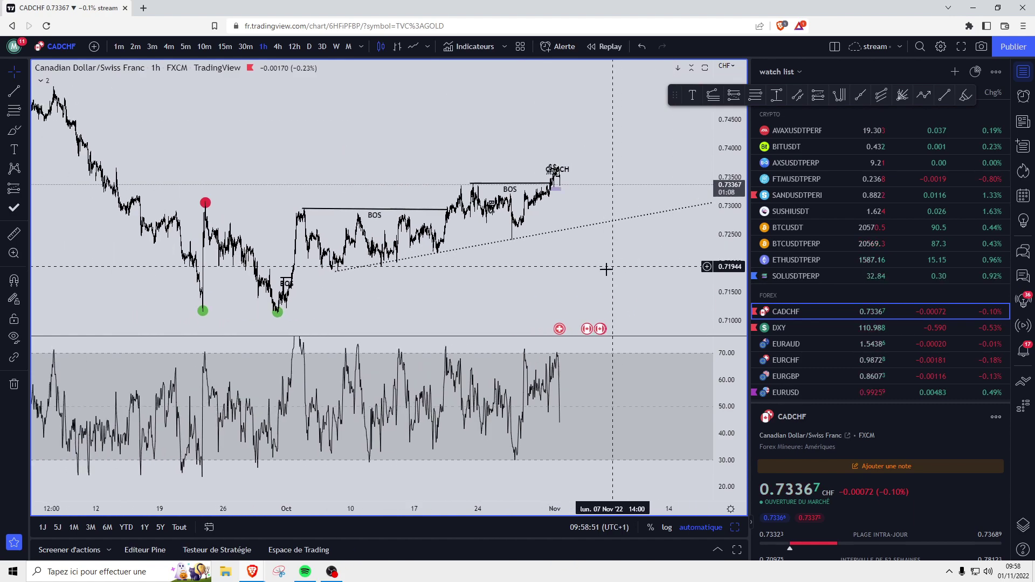
pyautogui.scroll(2, 605, 268)
pyautogui.scroll(2, 455, 272)
pyautogui.scroll(2, 331, 280)
pyautogui.scroll(2, 396, 317)
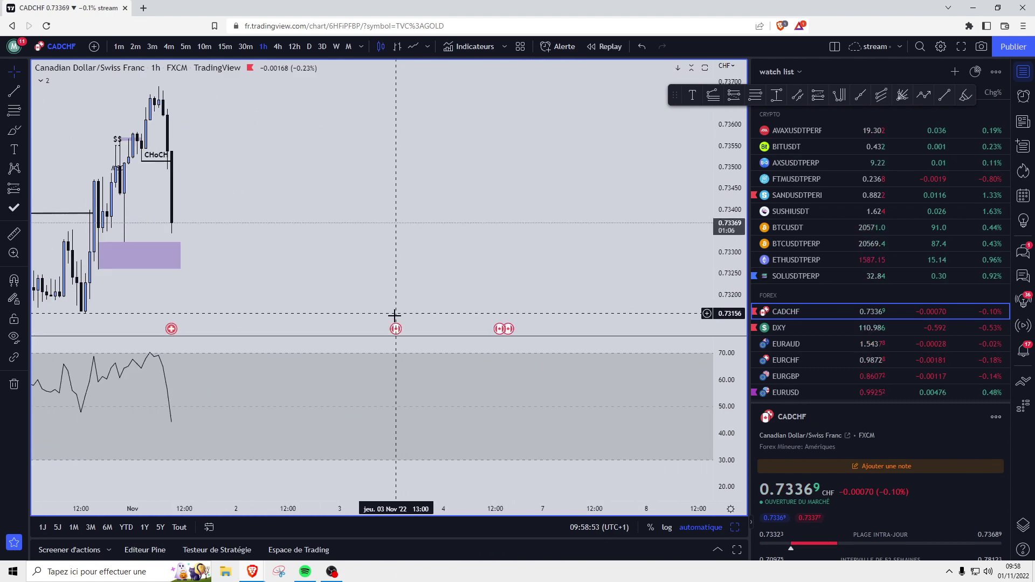
pyautogui.scroll(2, 479, 308)
pyautogui.scroll(2, 308, 155)
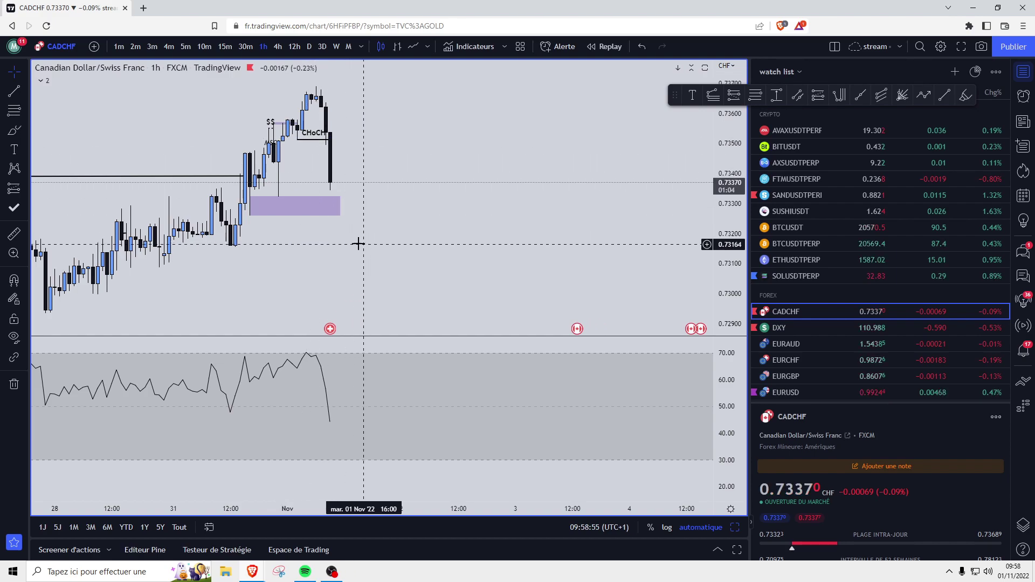
pyautogui.click(15, 111)
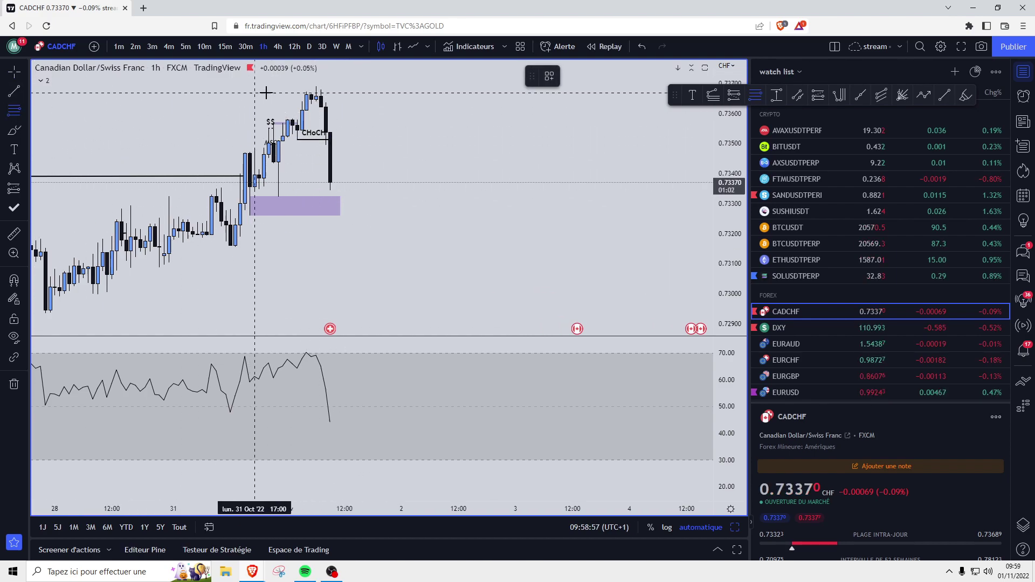
# Draw a Fib retracement from the 0.73692 high to 0.73342 and add a 0.73544 crossing alert 'CADCHF 61.8 short'
pyautogui.click(311, 86)
pyautogui.click(435, 191)
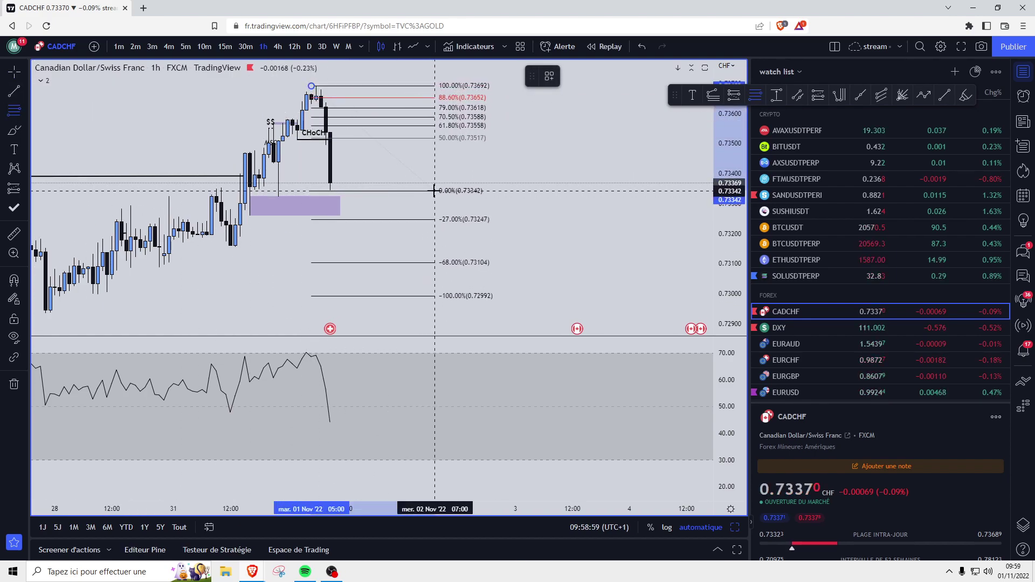
pyautogui.rightClick(520, 130)
pyautogui.click(576, 205)
pyautogui.write('CADCHF 61.8 short')
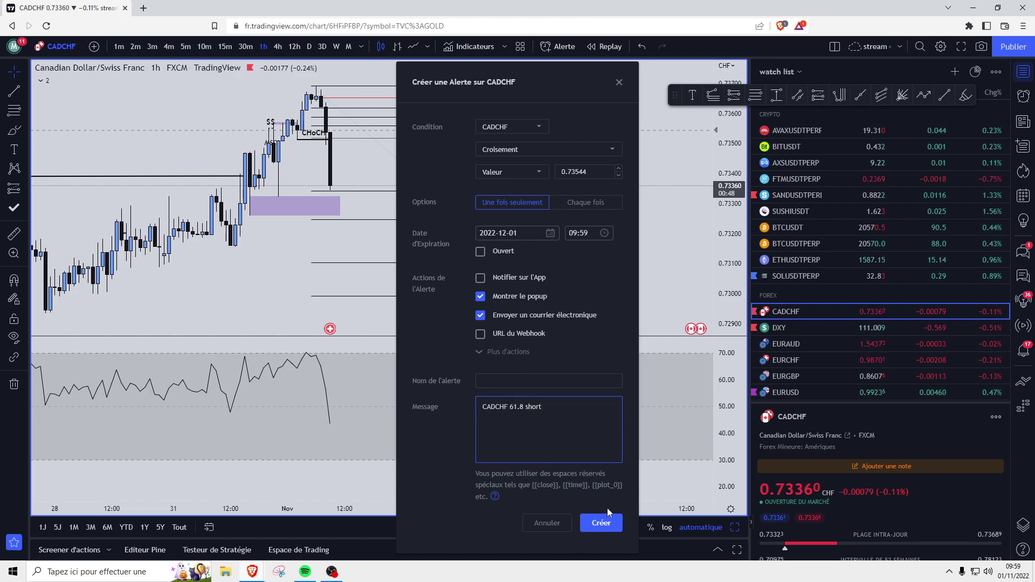
pyautogui.click(612, 524)
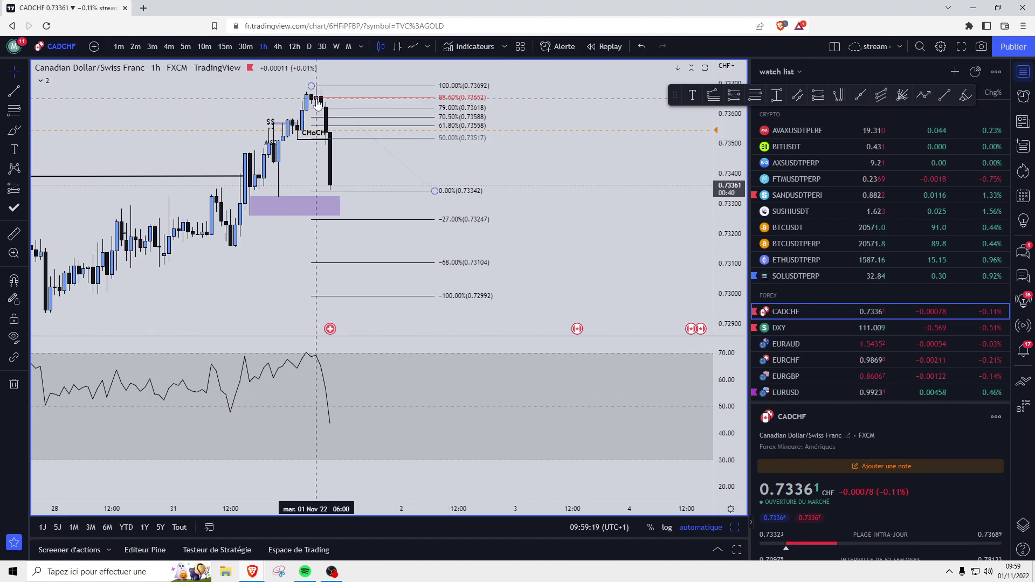
# Scroll back to earlier CADCHF candles and draw a short line on the chart
pyautogui.scroll(-3, 284, 323)
pyautogui.hscroll(-1, 284, 322)
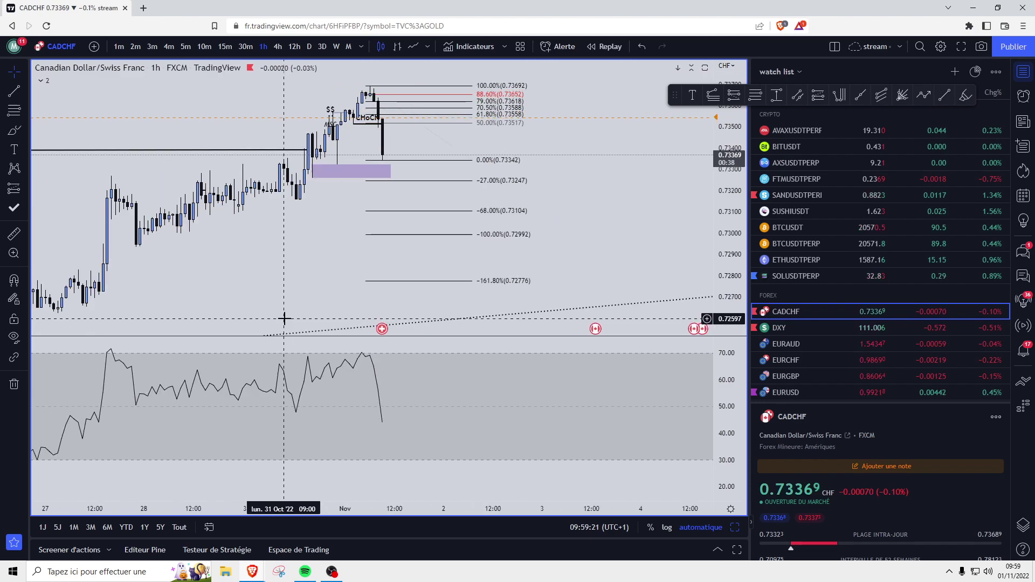
pyautogui.hscroll(-1, 284, 317)
pyautogui.hscroll(-1, 271, 259)
pyautogui.hscroll(-1, 265, 278)
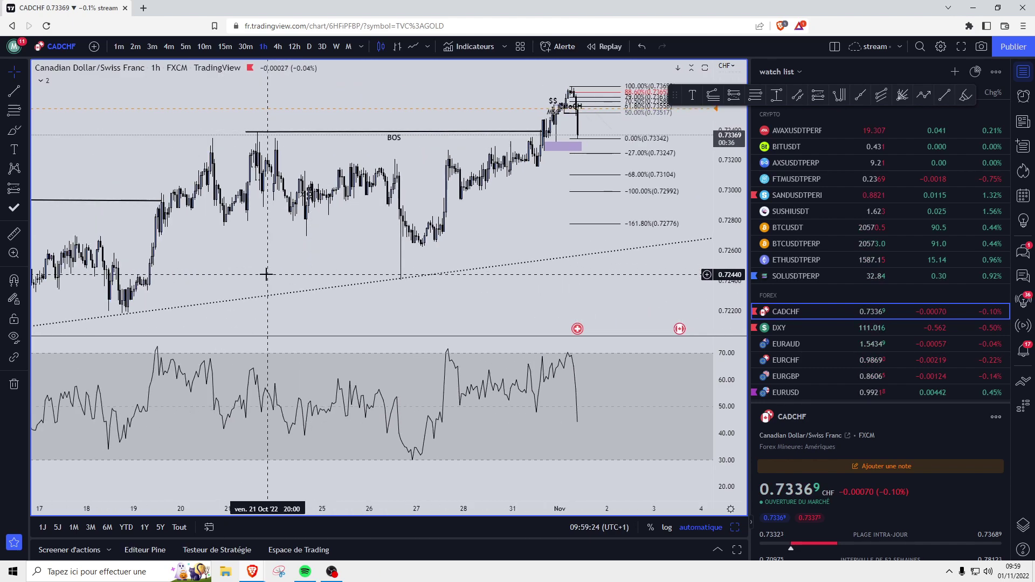
pyautogui.hscroll(-1, 324, 249)
pyautogui.hscroll(-1, 302, 245)
pyautogui.hscroll(-1, 367, 253)
pyautogui.scroll(1, 367, 253)
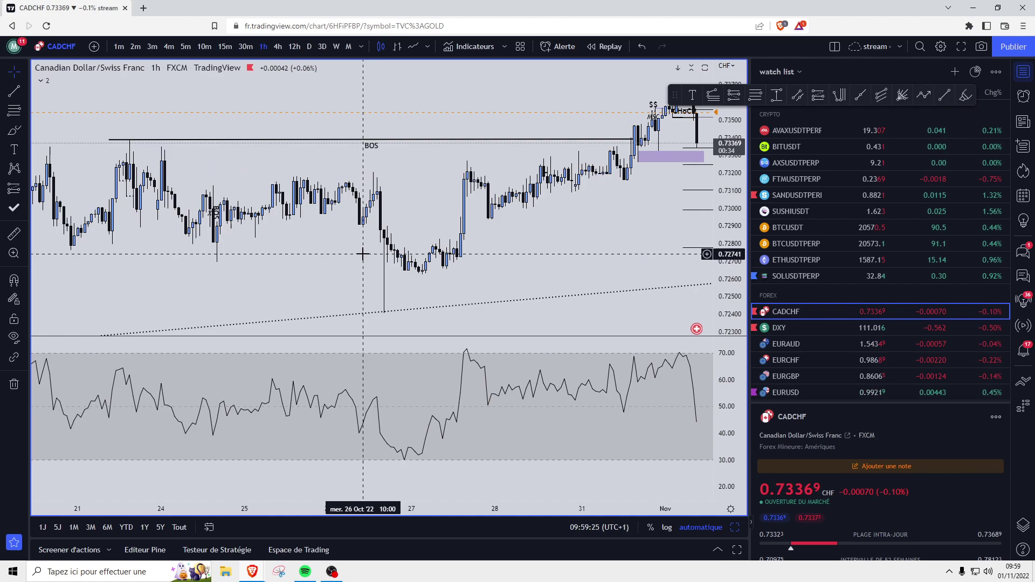
pyautogui.hscroll(-1, 426, 272)
pyautogui.hscroll(-1, 323, 264)
pyautogui.hscroll(-1, 277, 256)
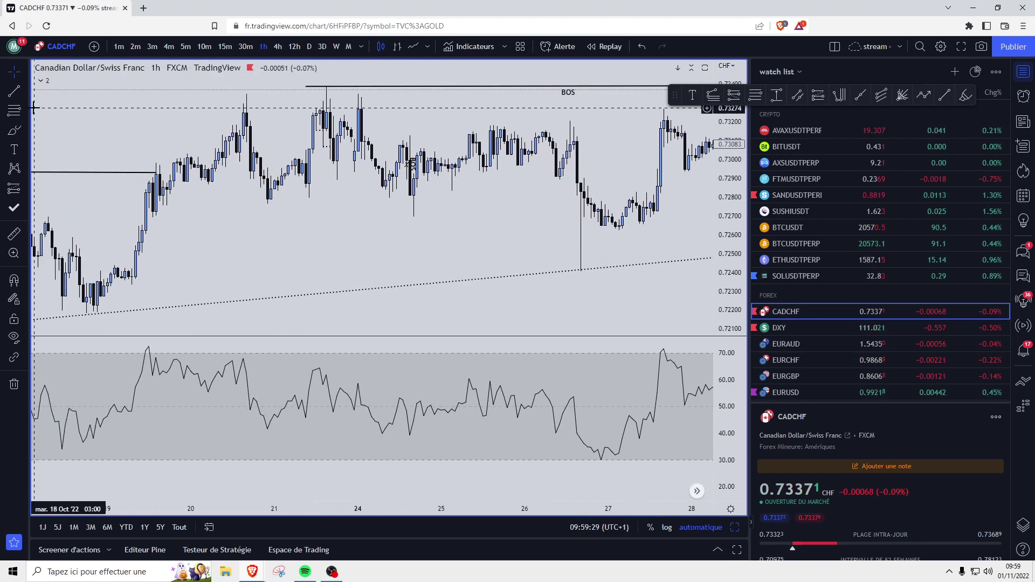
pyautogui.click(208, 184)
pyautogui.click(267, 185)
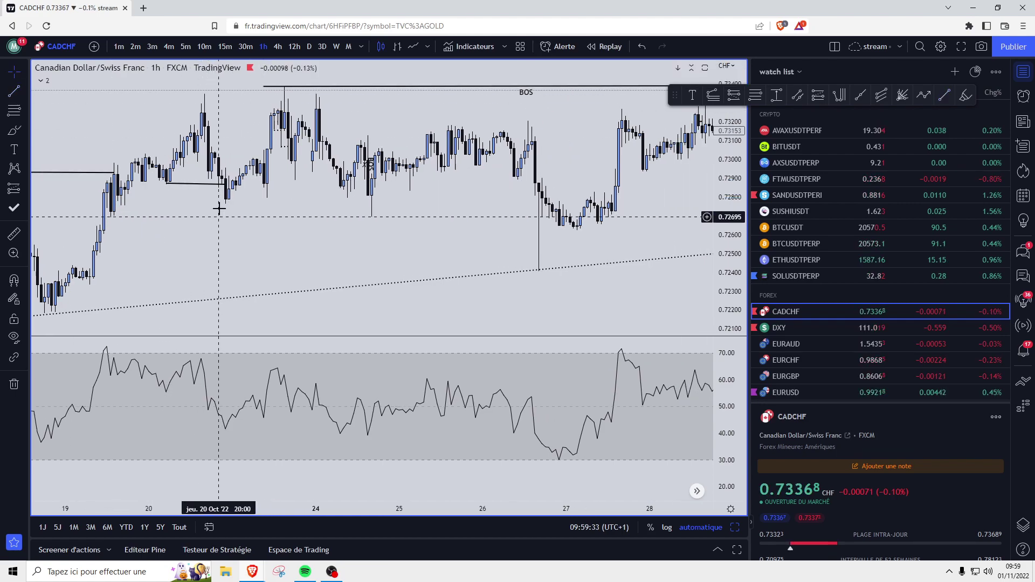
# Draw a Fib retracement from the 0.73360 swing high down to the 0.72773 pullback low
pyautogui.moveTo(268, 184); pyautogui.dragTo(225, 189)
pyautogui.click(14, 110)
pyautogui.click(205, 92)
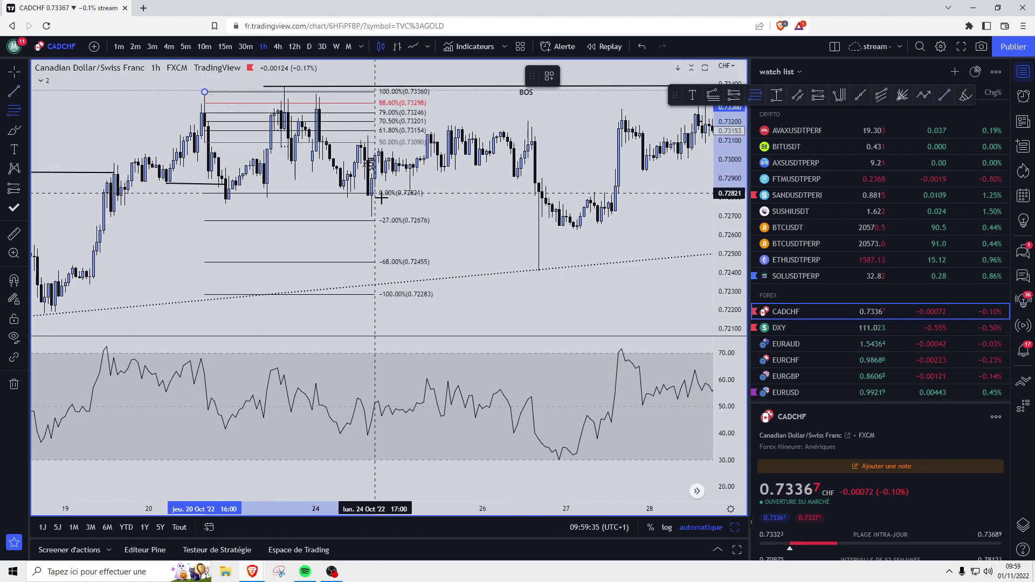
pyautogui.click(388, 202)
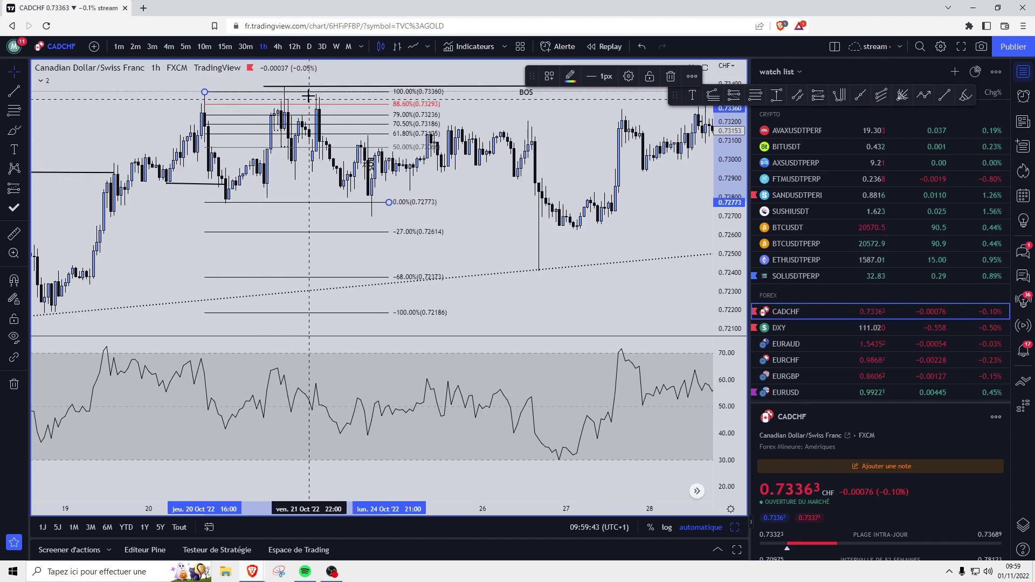
pyautogui.click(22, 130)
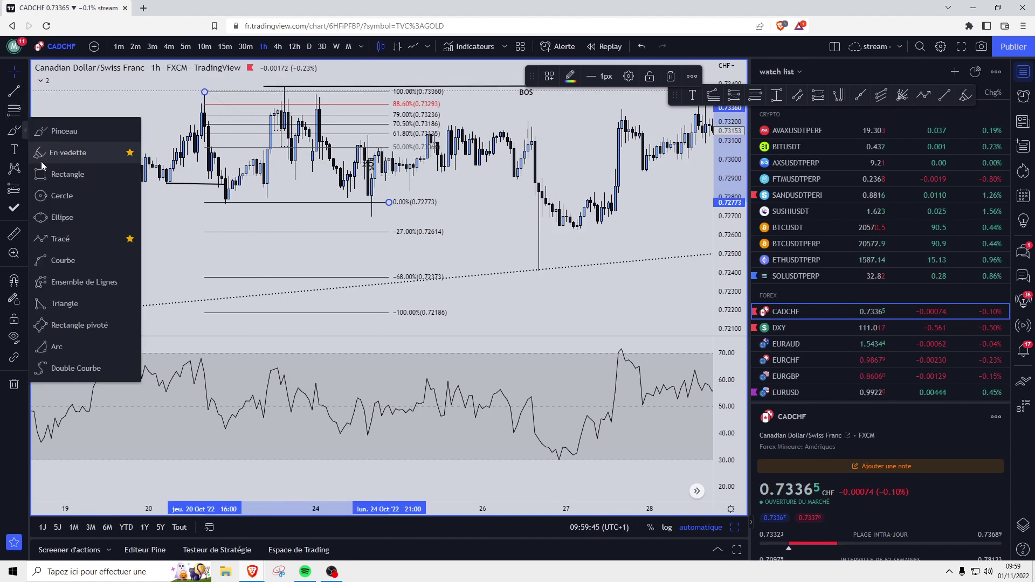
# Shade the 100%–88.6% Fib band with a purple rectangle and place a long position there
pyautogui.click(60, 173)
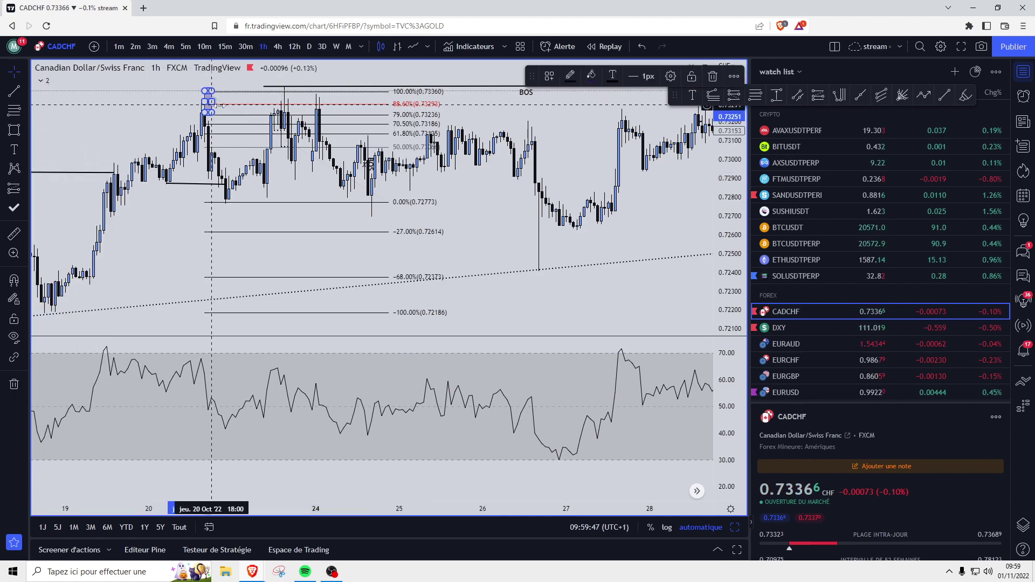
pyautogui.moveTo(209, 91); pyautogui.dragTo(383, 111)
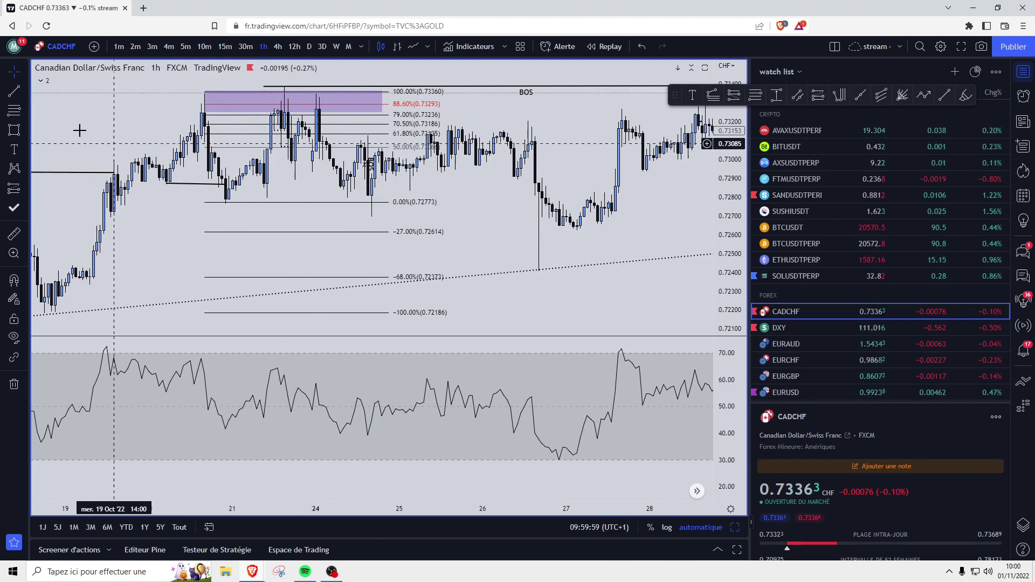
pyautogui.click(25, 194)
pyautogui.click(59, 208)
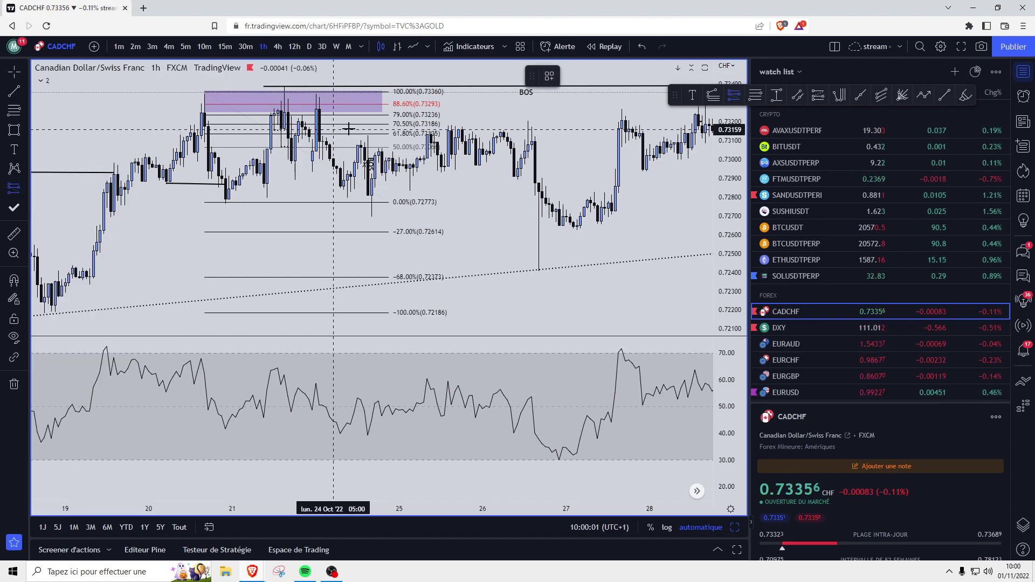
pyautogui.click(278, 133)
# Drag the long position's stop loss down to about 0.72505, then reselect the position
pyautogui.moveTo(278, 135); pyautogui.dragTo(255, 75)
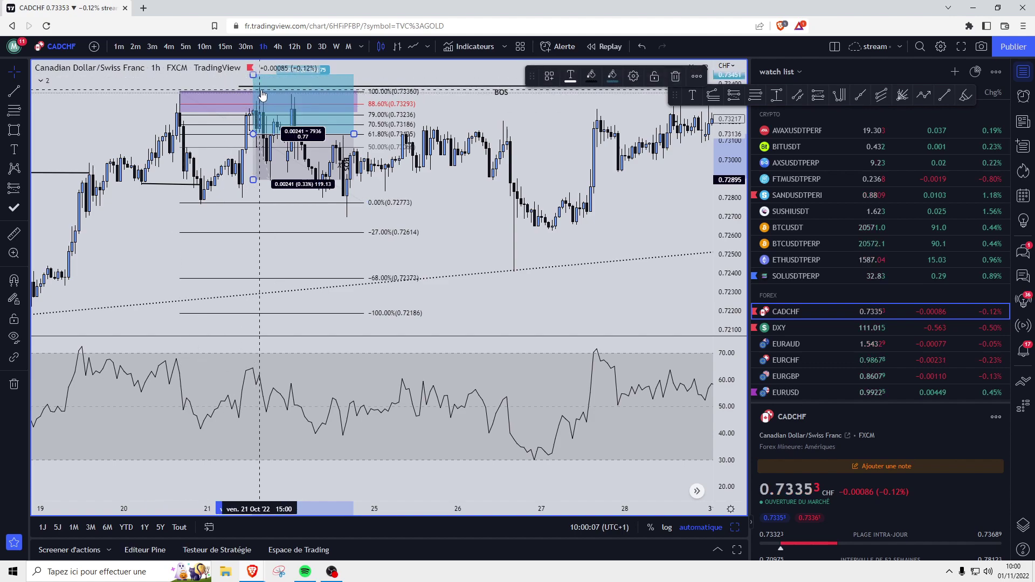
pyautogui.moveTo(540, 227); pyautogui.dragTo(505, 226)
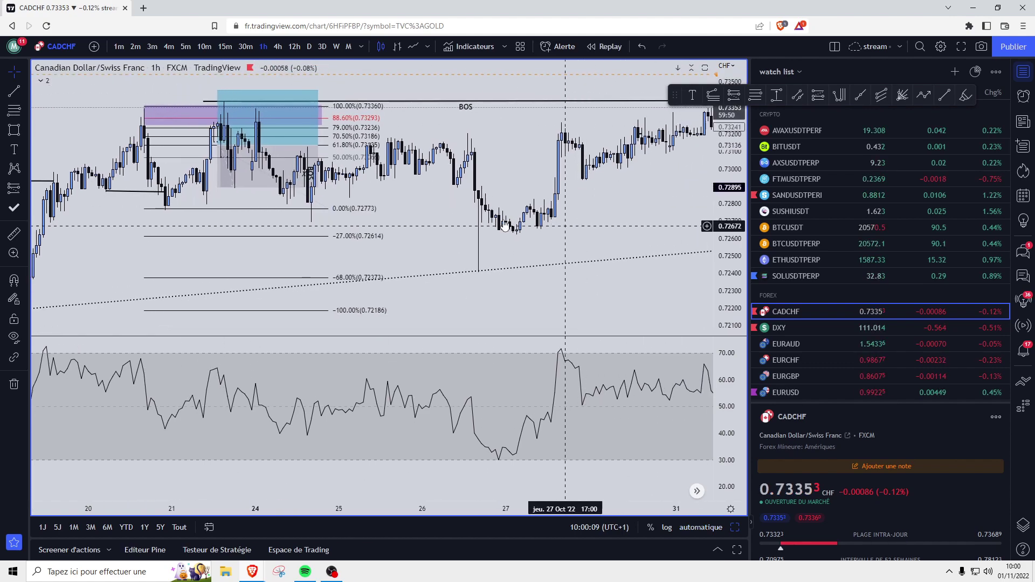
pyautogui.moveTo(218, 187); pyautogui.dragTo(221, 263)
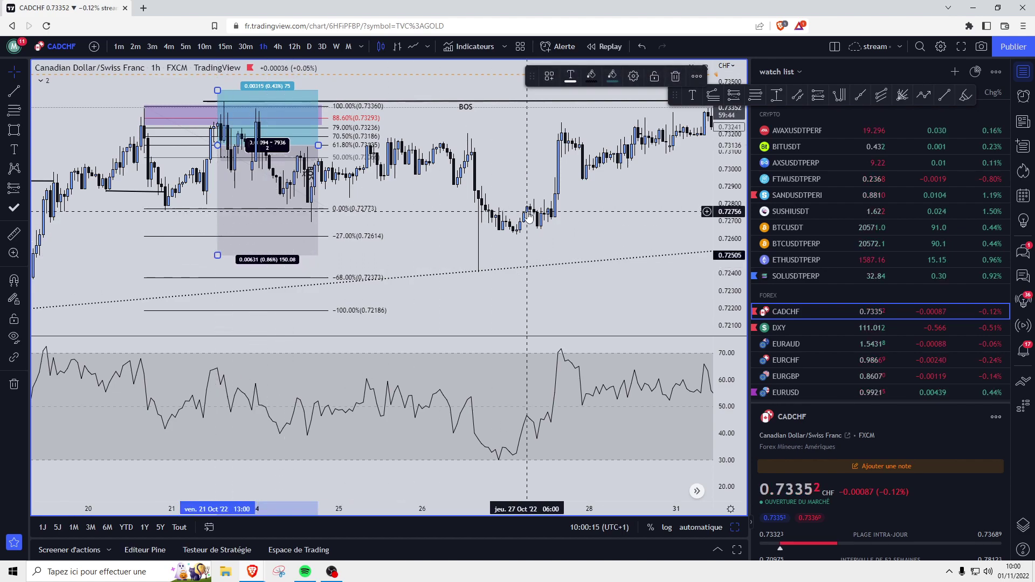
pyautogui.scroll(-2, 585, 292)
pyautogui.moveTo(585, 293); pyautogui.dragTo(527, 298)
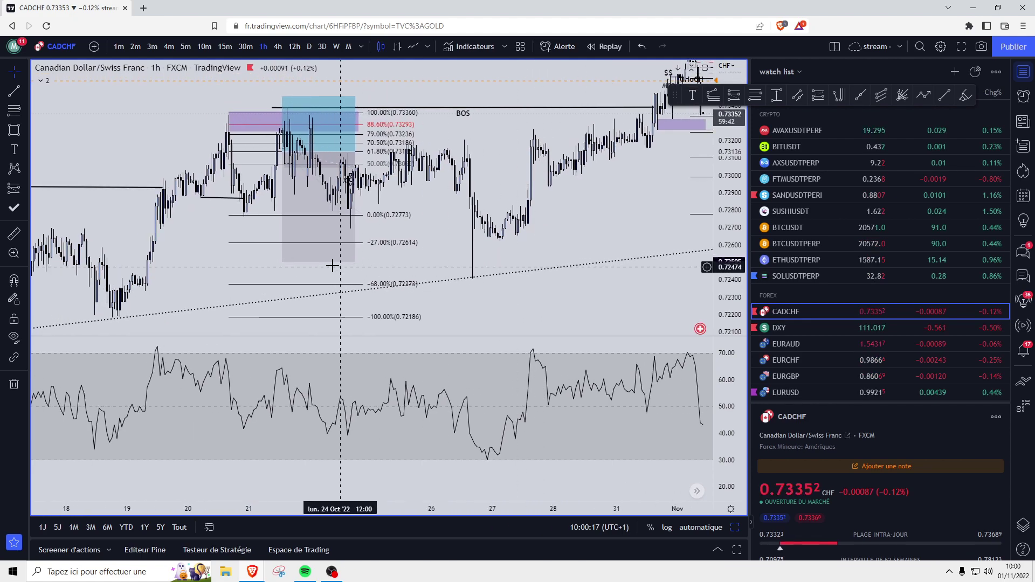
pyautogui.click(318, 187)
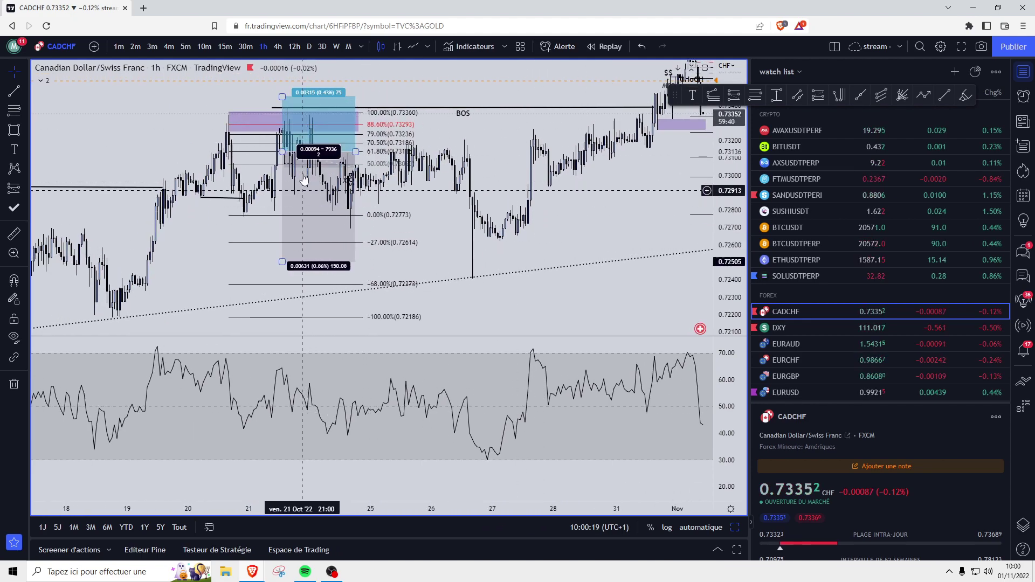
pyautogui.press('Escape')
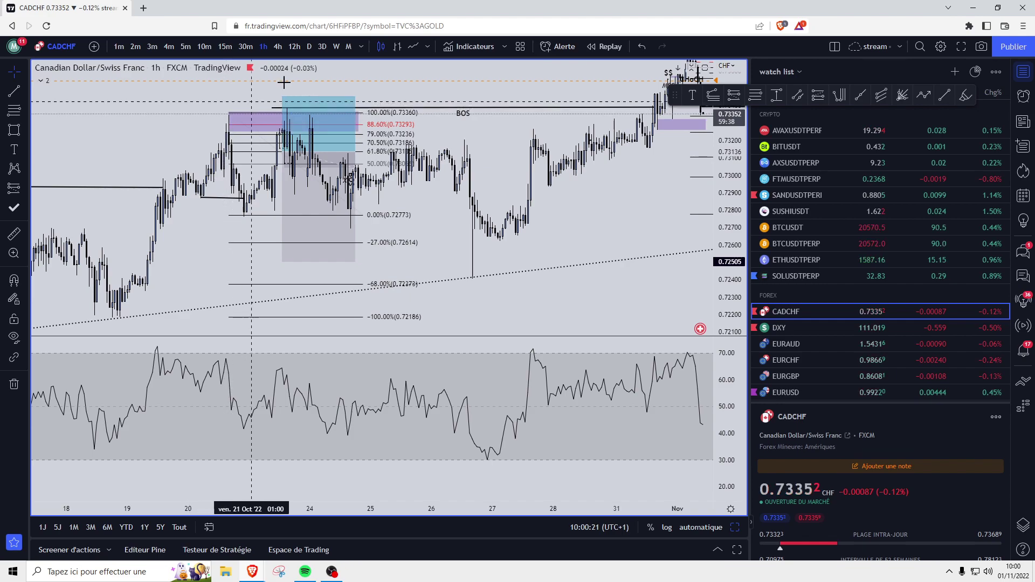
pyautogui.click(291, 102)
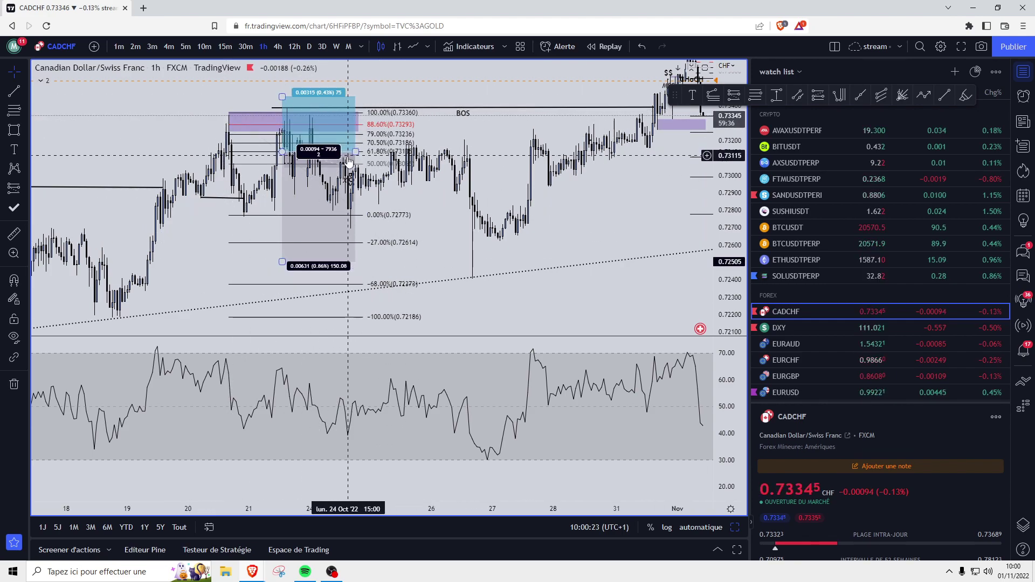
# Delete the long position and the Fibonacci retracement, then show CADCHF in 1-minute candles
pyautogui.press('Delete')
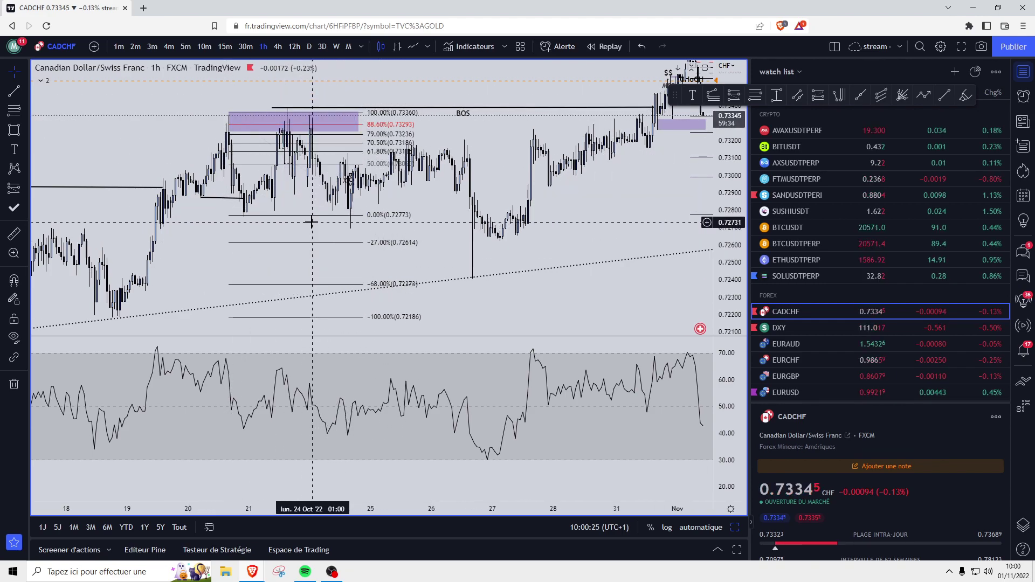
pyautogui.click(312, 215)
pyautogui.press('Delete')
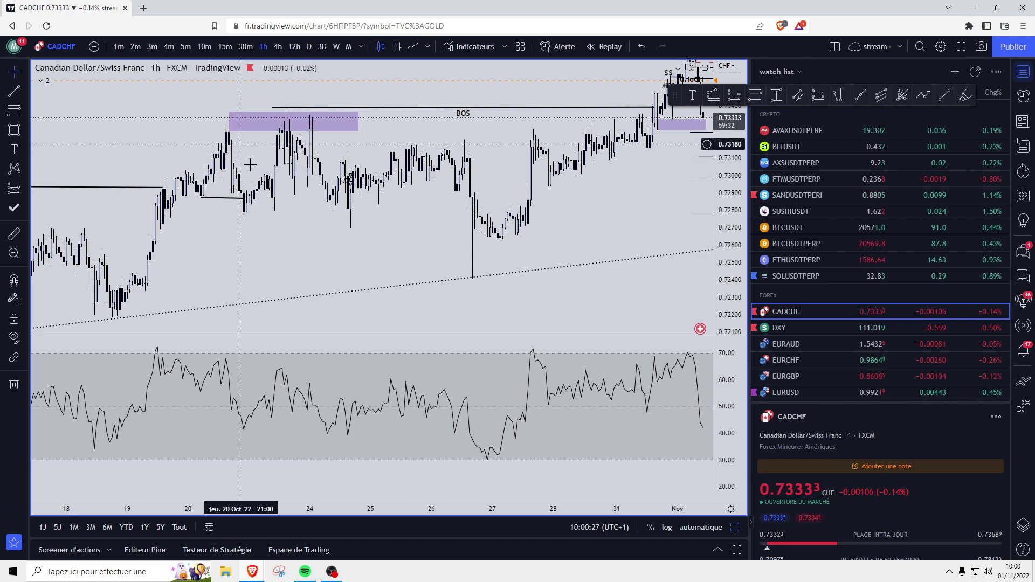
pyautogui.moveTo(614, 212)
pyautogui.mouseDown()
pyautogui.moveTo(370, 268)
pyautogui.moveTo(399, 259)
pyautogui.mouseUp()
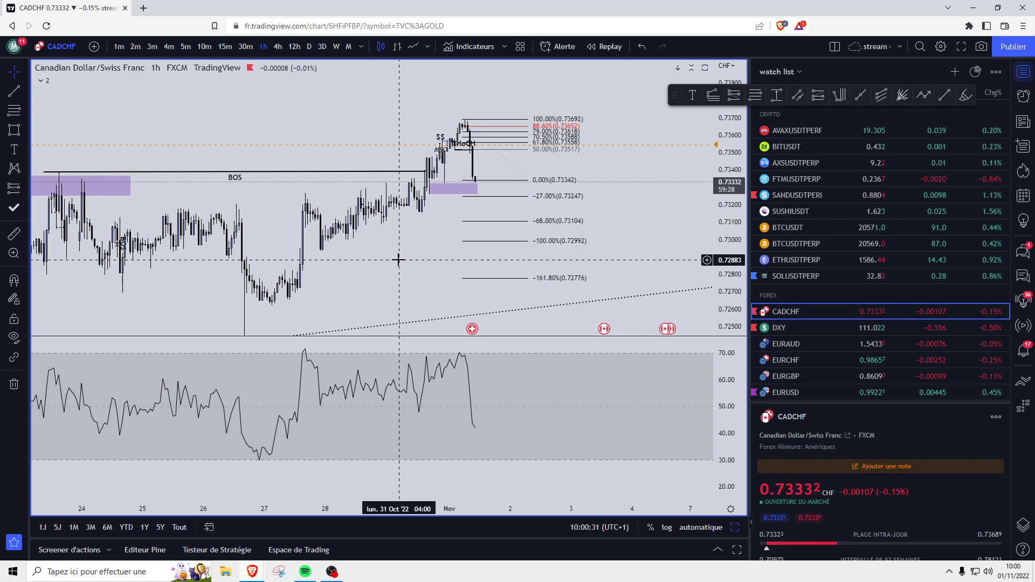
pyautogui.click(118, 50)
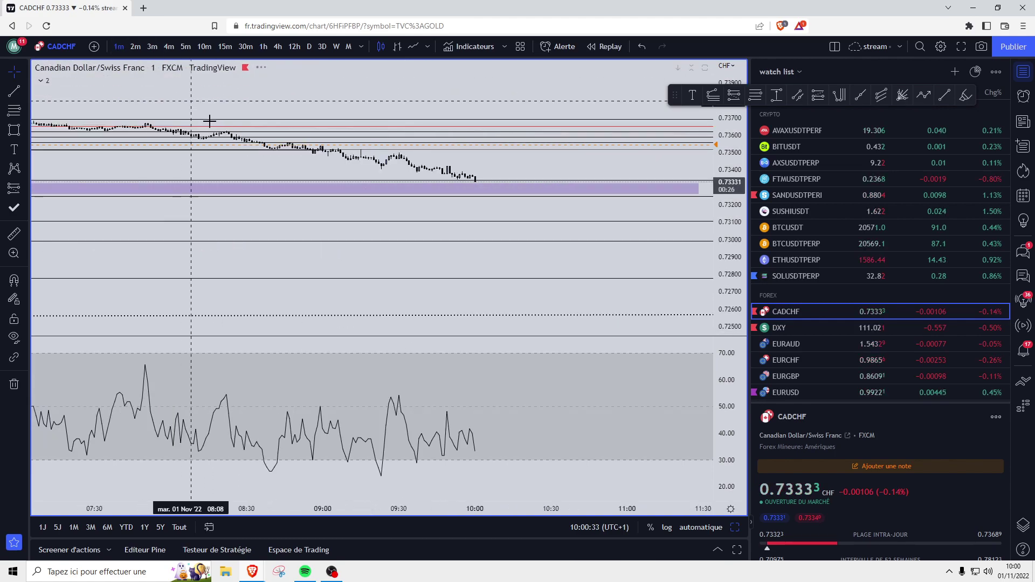
# Switch CADCHF to 5-minute candles and zoom in around the purple zone
pyautogui.click(185, 46)
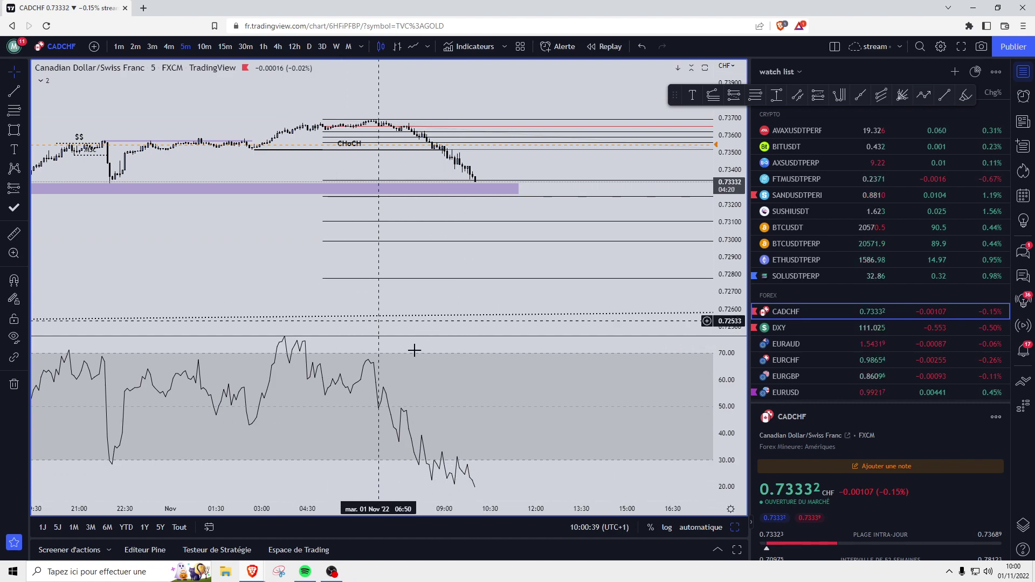
pyautogui.scroll(-2, 431, 339)
pyautogui.scroll(-1, 239, 208)
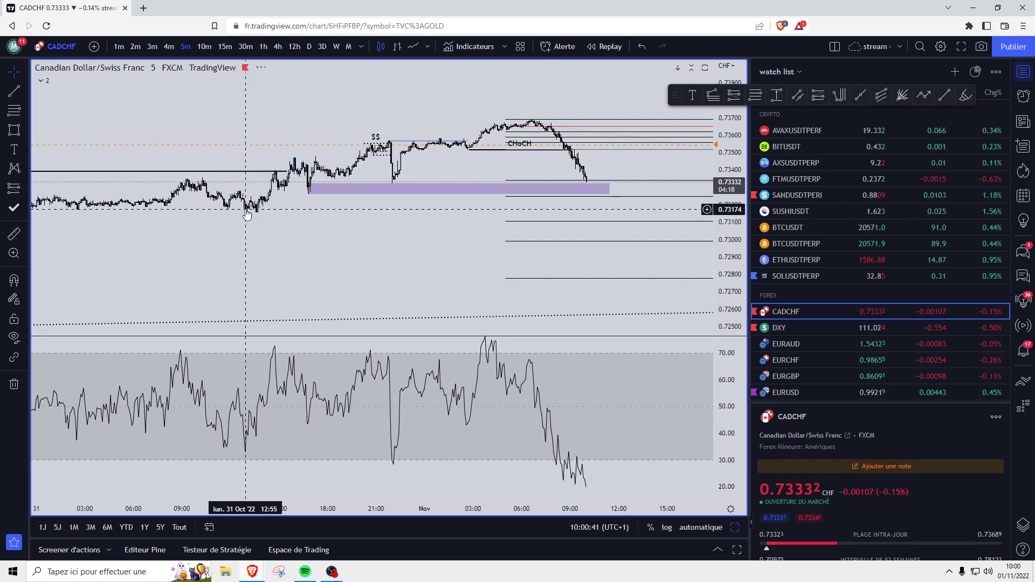
pyautogui.scroll(-1, 305, 216)
pyautogui.click(206, 188)
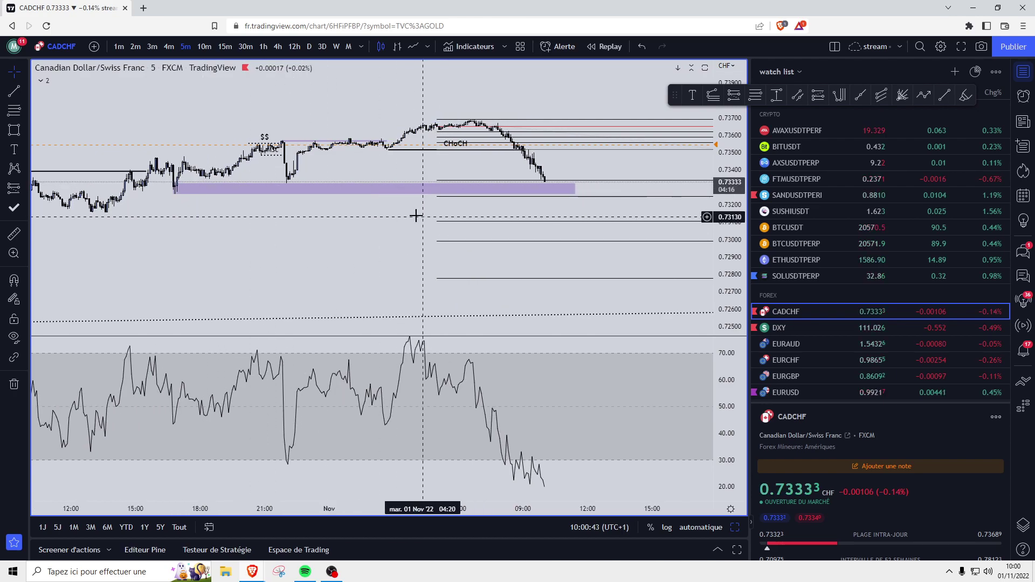
pyautogui.moveTo(740, 277); pyautogui.dragTo(740, 269)
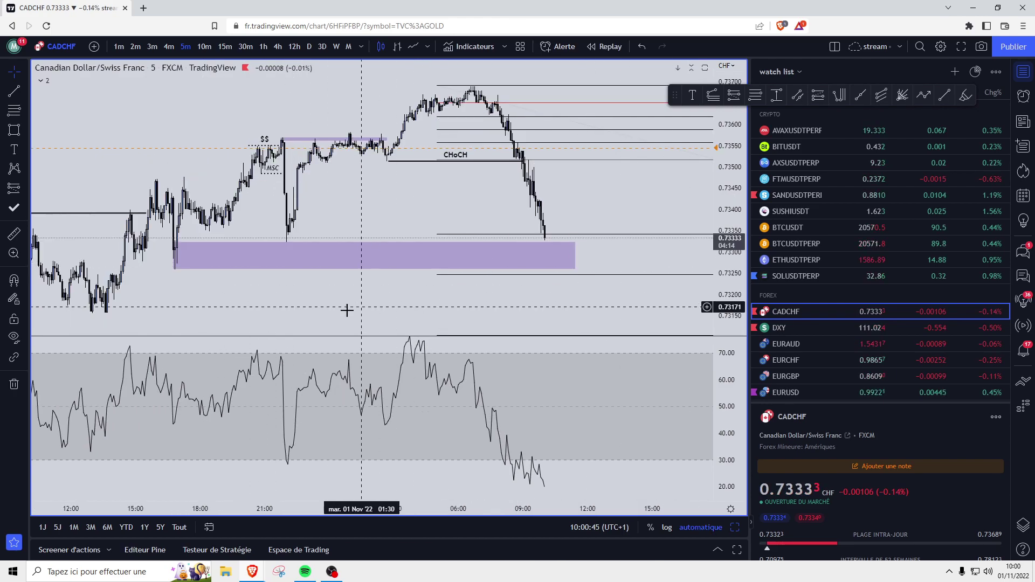
pyautogui.moveTo(346, 307); pyautogui.dragTo(291, 296)
pyautogui.scroll(-2, 393, 294)
pyautogui.hscroll(3, 426, 172)
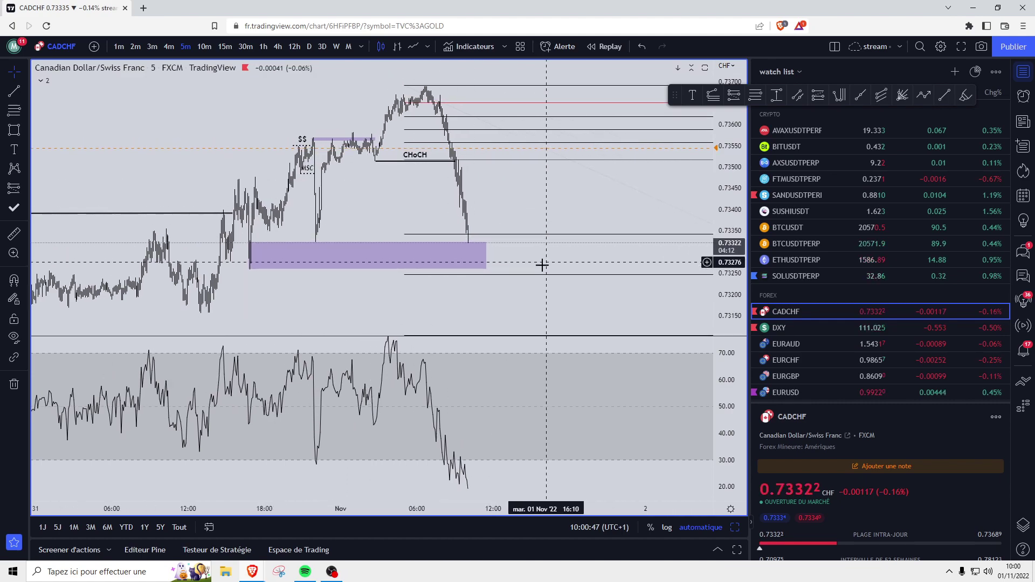
pyautogui.scroll(-2, 541, 263)
pyautogui.hscroll(5, 612, 160)
# Move the Fibonacci's 0% level down to 0.73322 and centre the CHoCH drop
pyautogui.moveTo(535, 241); pyautogui.dragTo(548, 247)
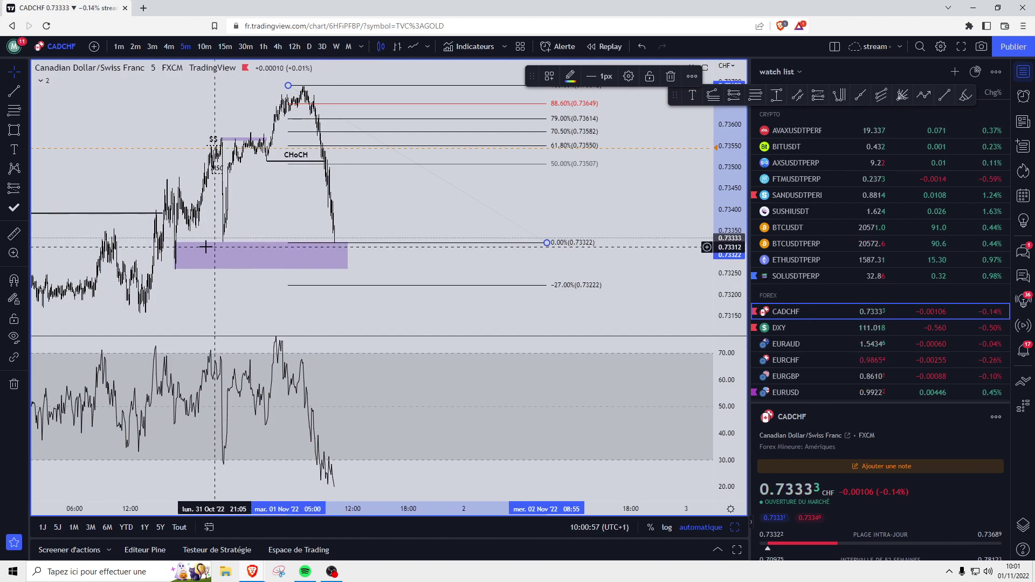
pyautogui.scroll(3, 205, 291)
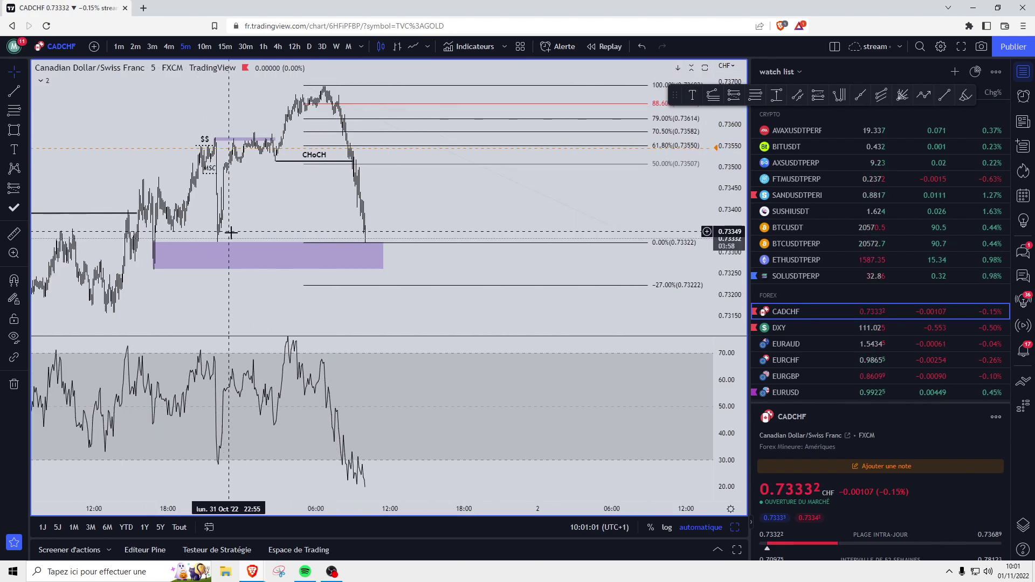
pyautogui.scroll(2, 230, 233)
pyautogui.moveTo(247, 208); pyautogui.dragTo(365, 234)
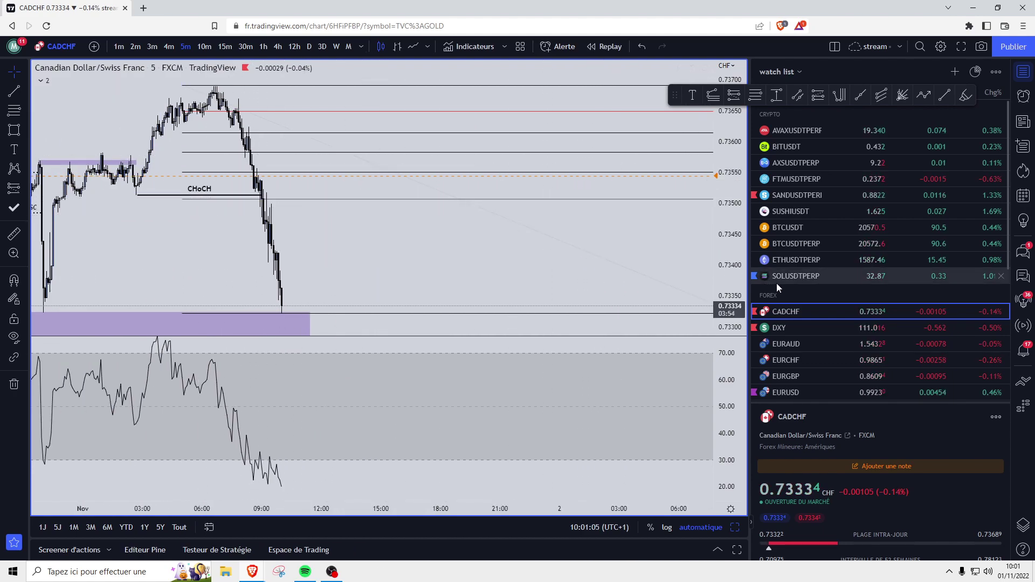
# Switch the chart to EURCHF on the 15-minute interval and zoom in
pyautogui.click(805, 356)
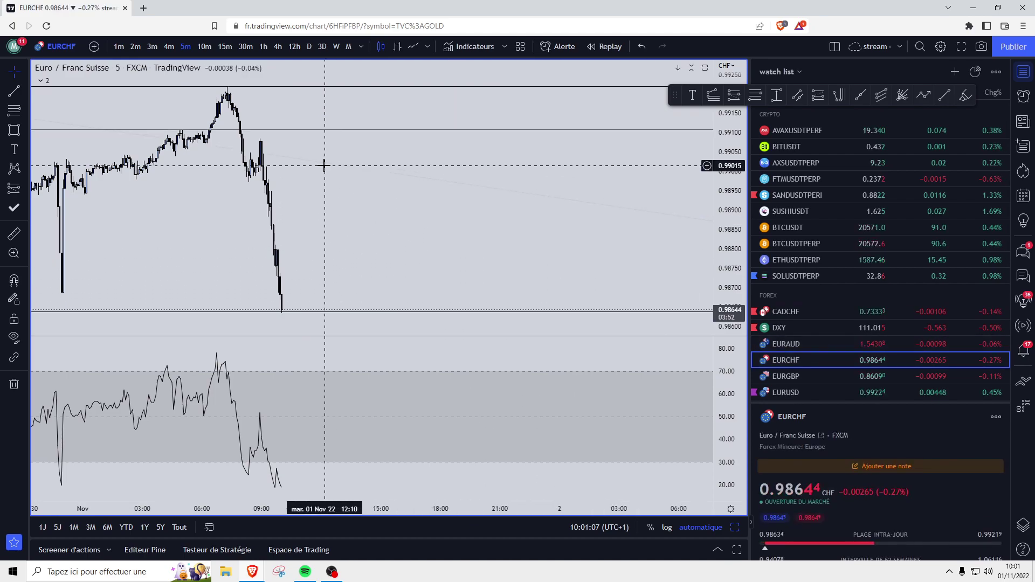
pyautogui.write('15')
pyautogui.press('Return')
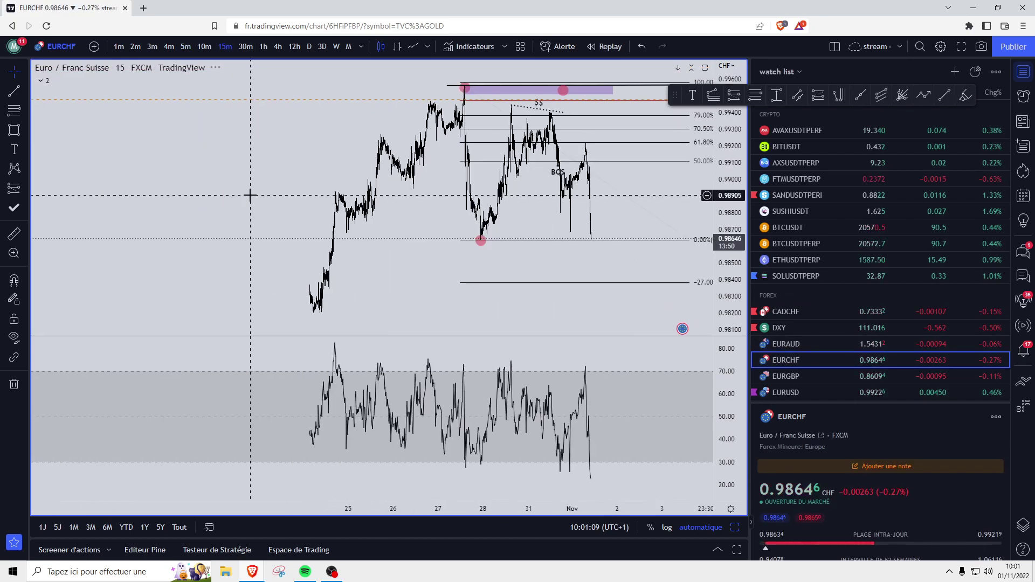
pyautogui.scroll(2, 249, 195)
pyautogui.scroll(2, 273, 162)
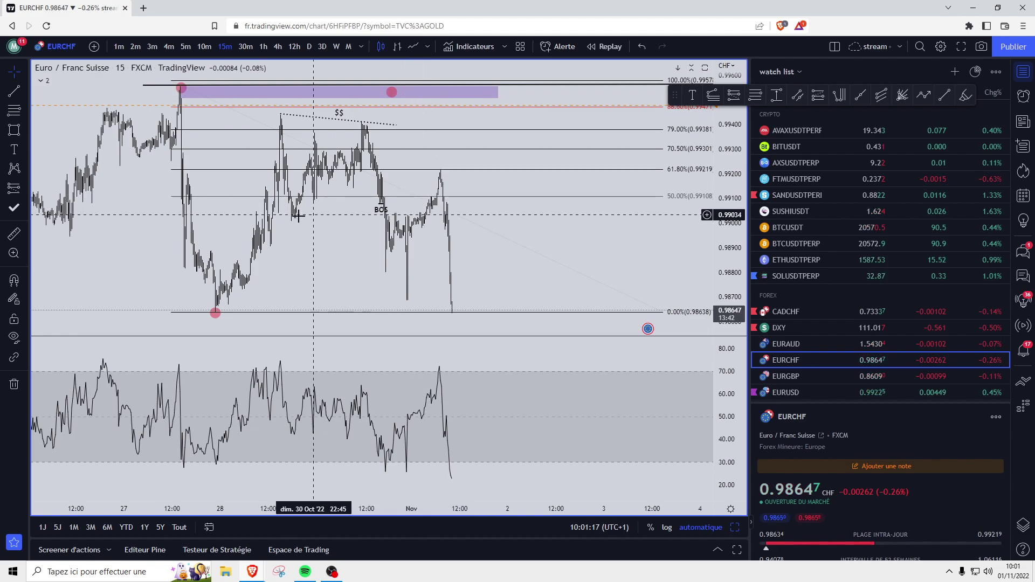
pyautogui.scroll(3, 429, 94)
pyautogui.hscroll(-5, 504, 248)
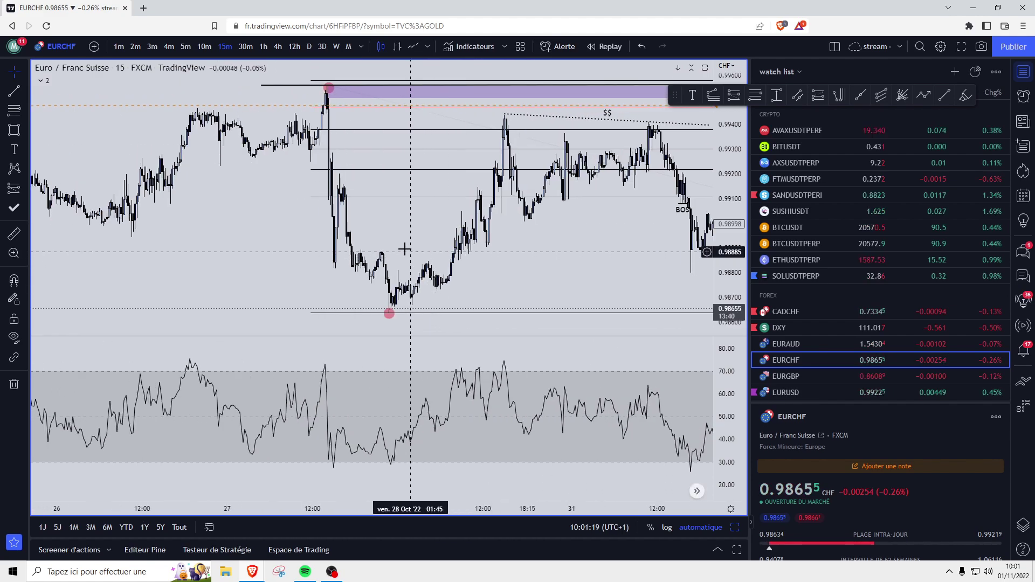
pyautogui.scroll(2, 280, 183)
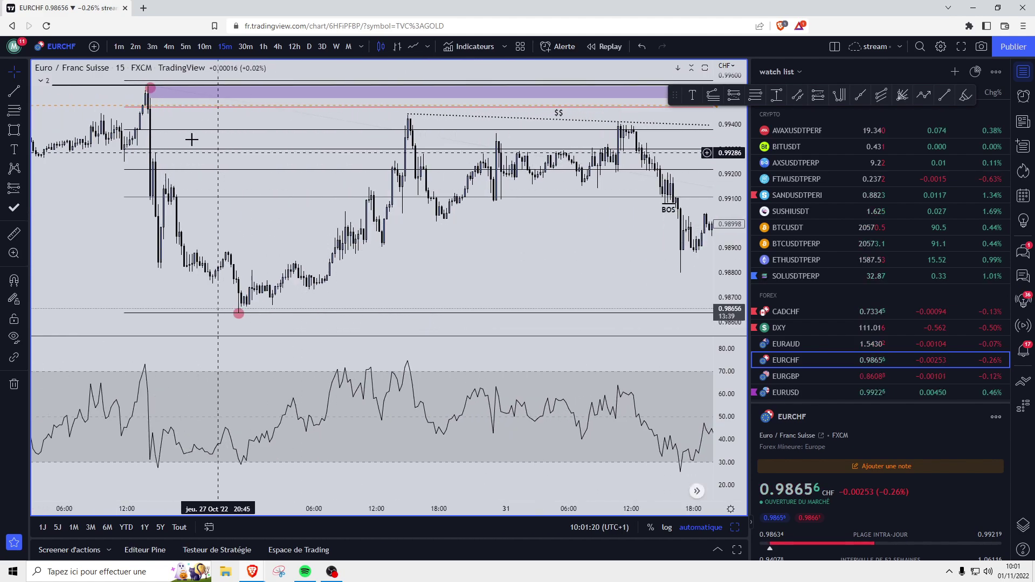
# Select the purple zone and pan to review the Fibonacci level labels
pyautogui.click(150, 92)
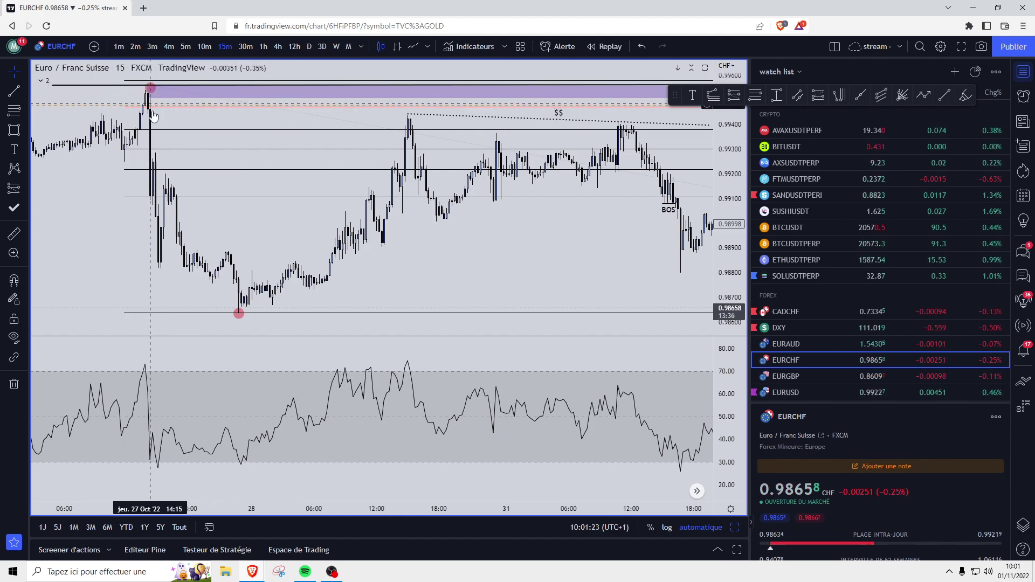
pyautogui.scroll(-2, 436, 270)
pyautogui.scroll(-2, 436, 269)
pyautogui.scroll(-1, 436, 270)
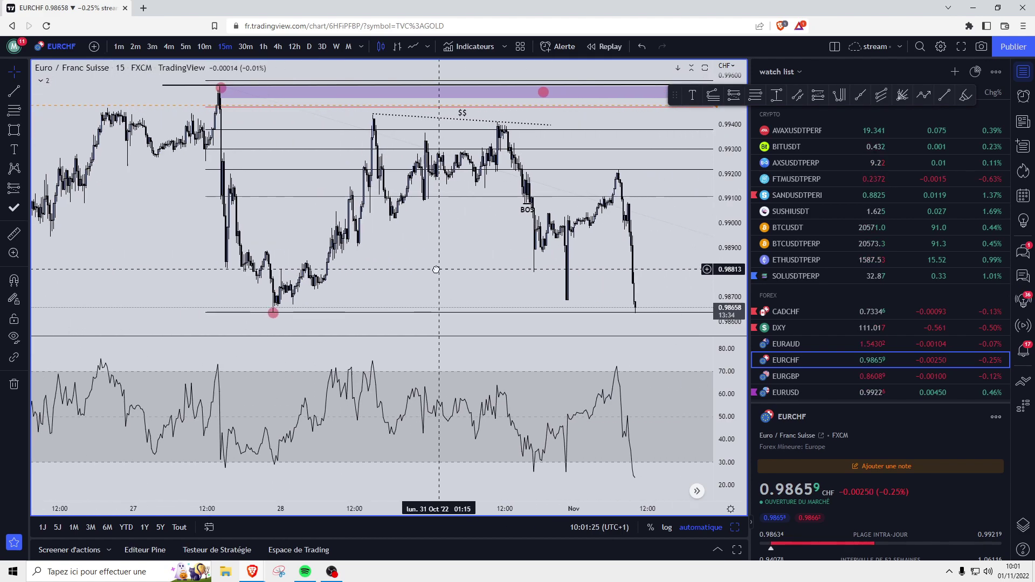
pyautogui.moveTo(436, 269); pyautogui.dragTo(434, 270)
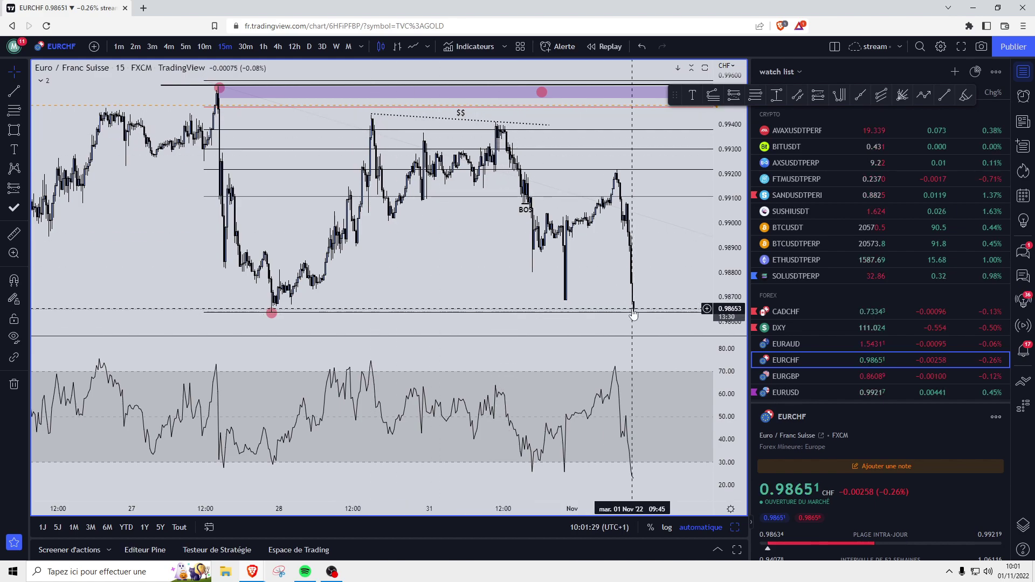
pyautogui.scroll(-2, 655, 259)
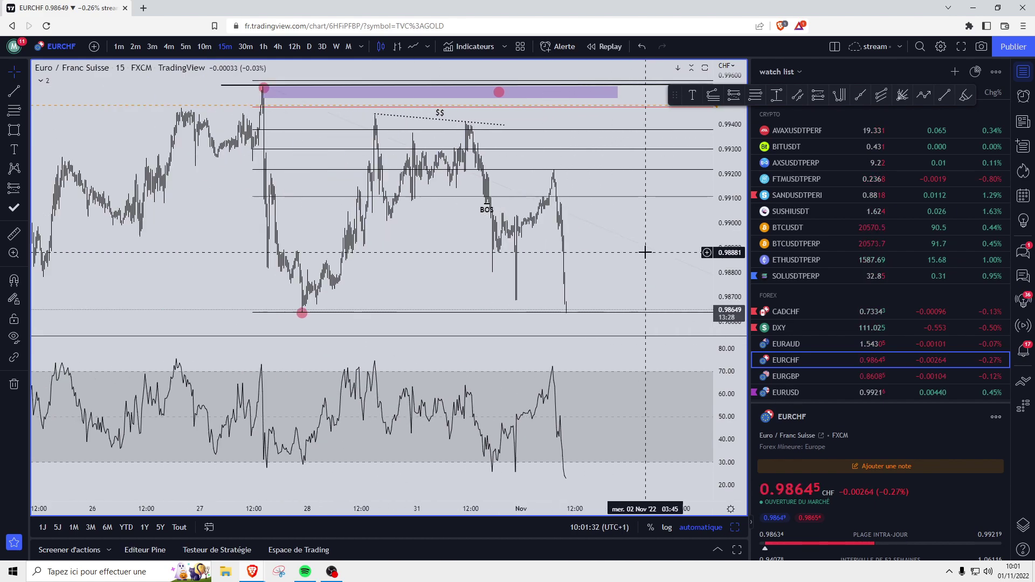
pyautogui.scroll(-2, 650, 252)
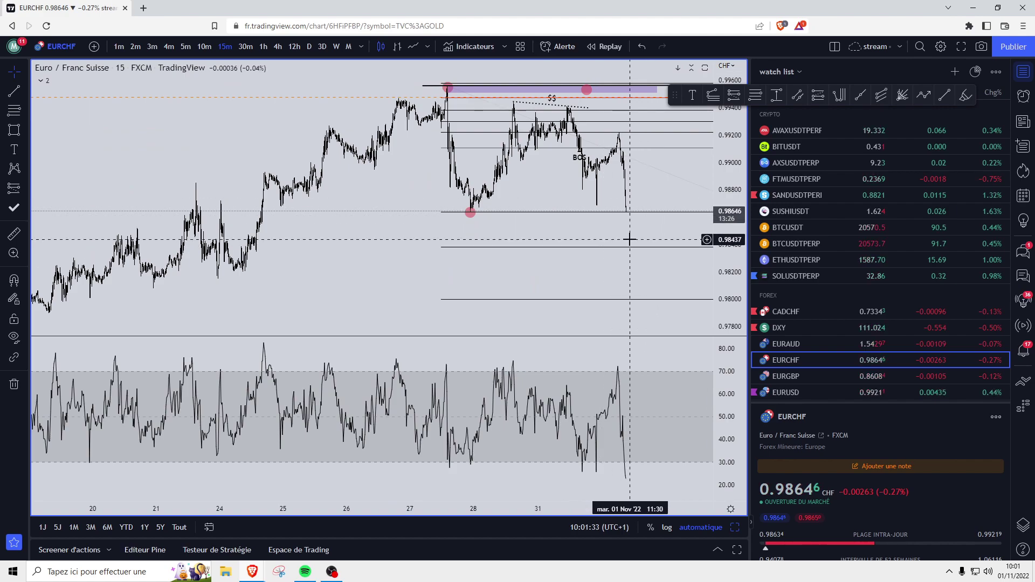
pyautogui.moveTo(626, 178); pyautogui.dragTo(553, 178)
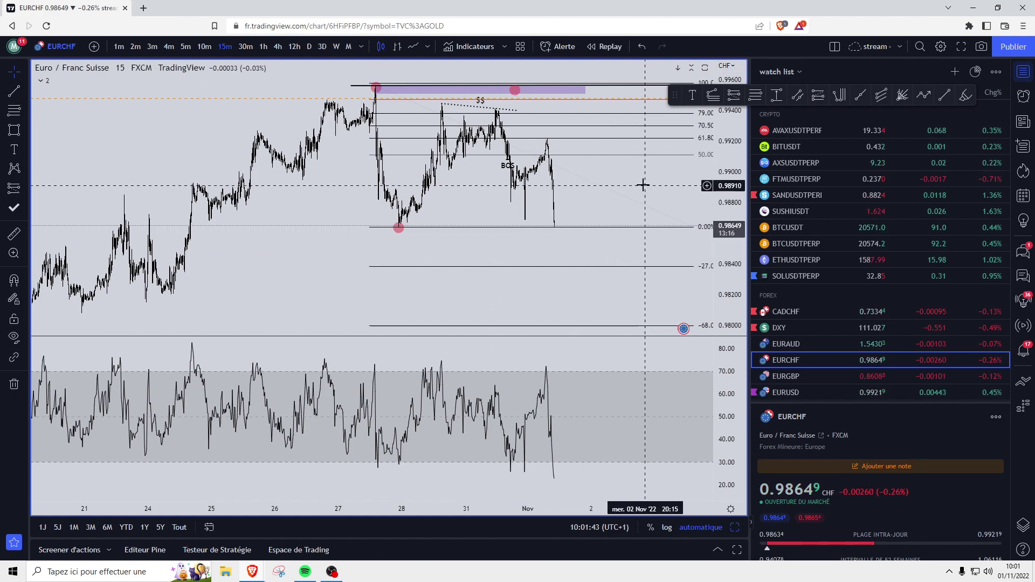
pyautogui.scroll(1, 612, 247)
pyautogui.scroll(2, 593, 247)
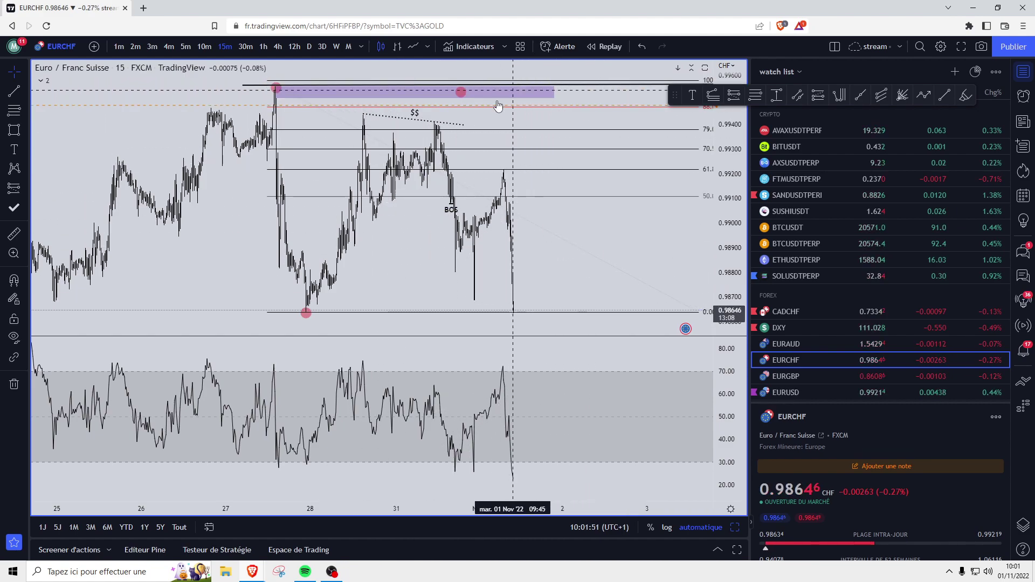
pyautogui.scroll(2, 358, 210)
pyautogui.scroll(-1, 357, 210)
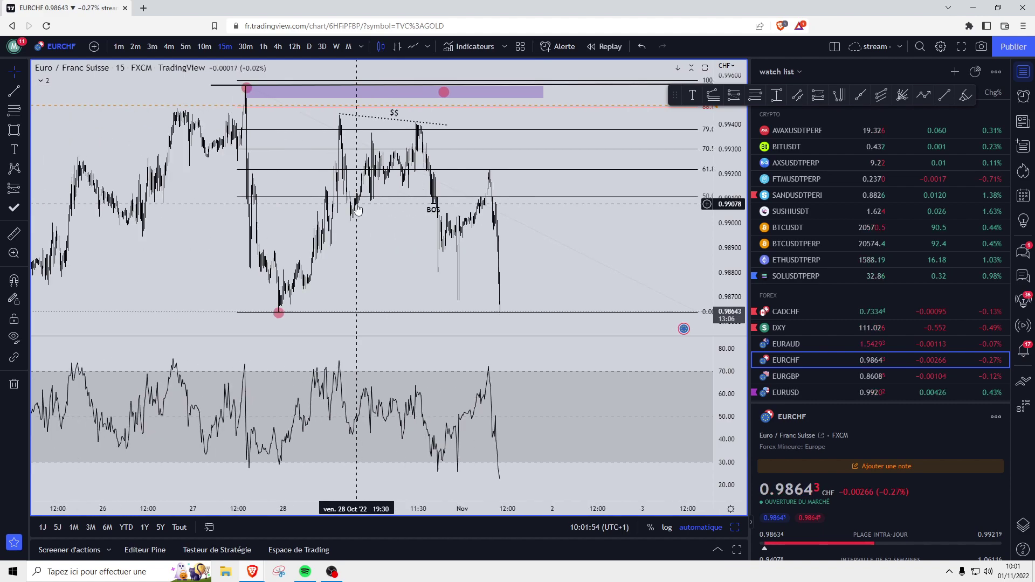
pyautogui.scroll(-2, 353, 210)
pyautogui.scroll(-2, 356, 211)
# Pan to the Fib labels and stretch the dotted $$ liquidity line's right end further right
pyautogui.scroll(-1, 351, 210)
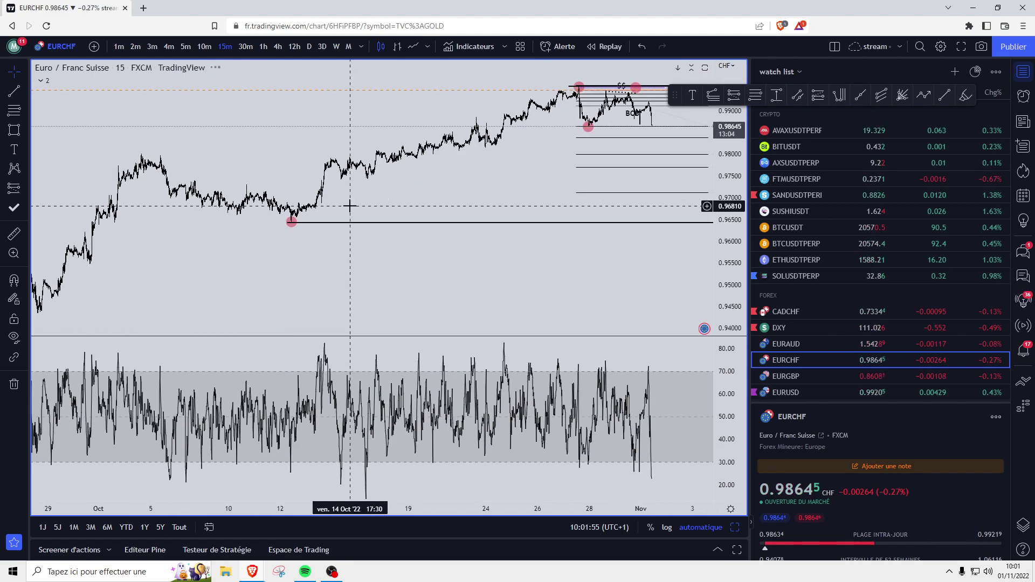
pyautogui.moveTo(457, 180); pyautogui.dragTo(351, 203)
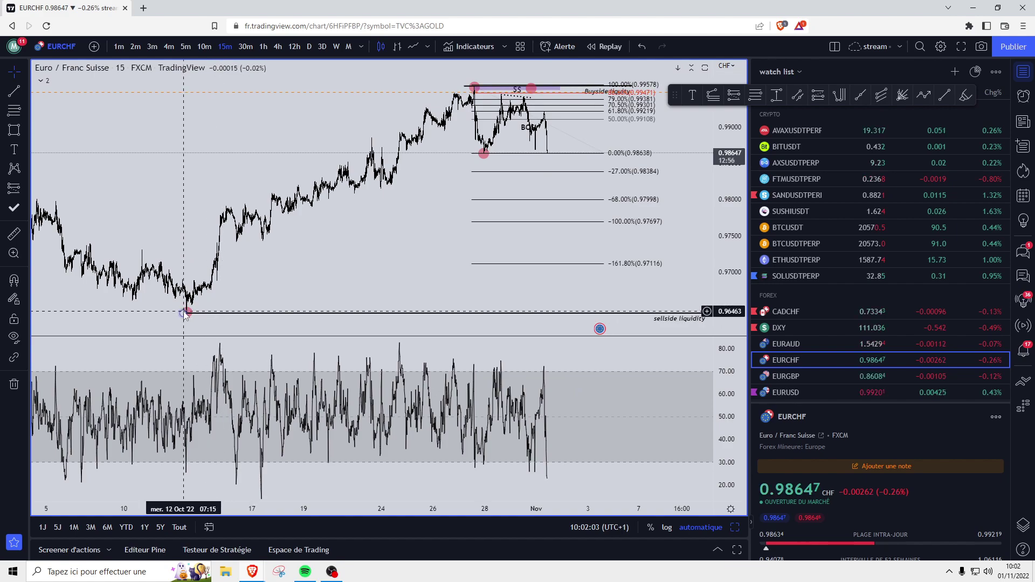
pyautogui.moveTo(125, 203); pyautogui.dragTo(261, 173)
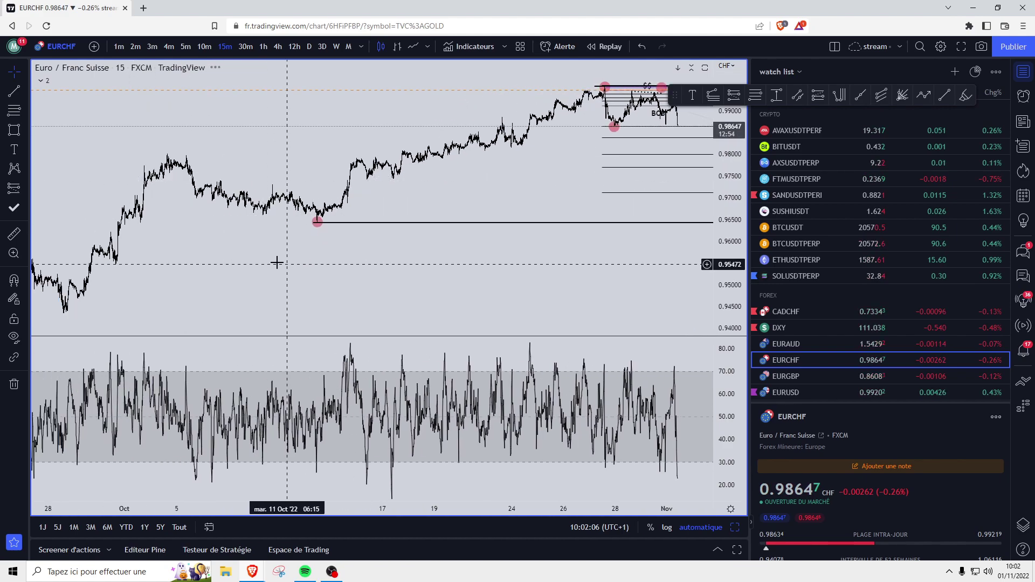
pyautogui.scroll(2, 227, 291)
pyautogui.scroll(2, 243, 299)
pyautogui.scroll(2, 251, 294)
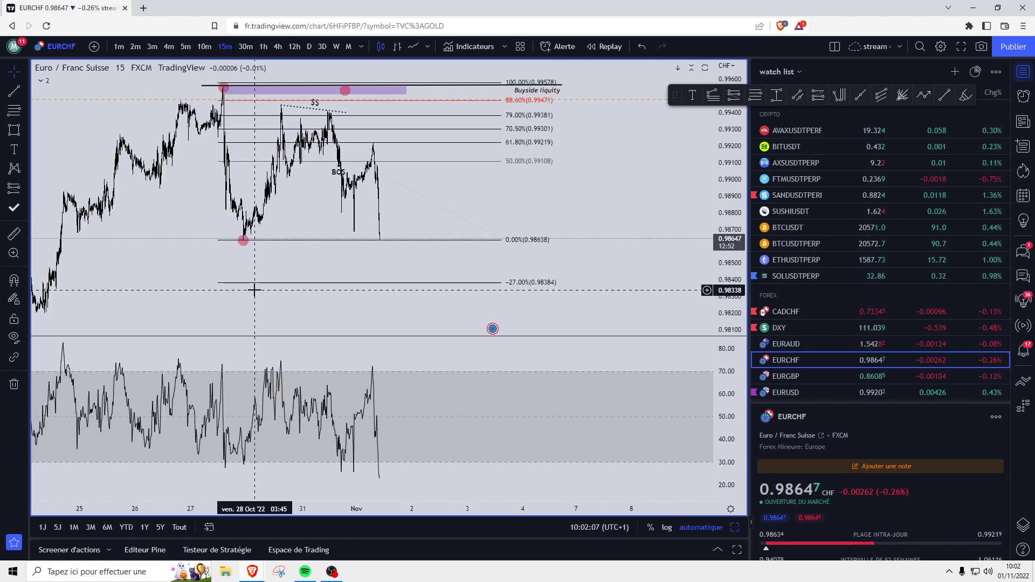
pyautogui.scroll(1, 255, 289)
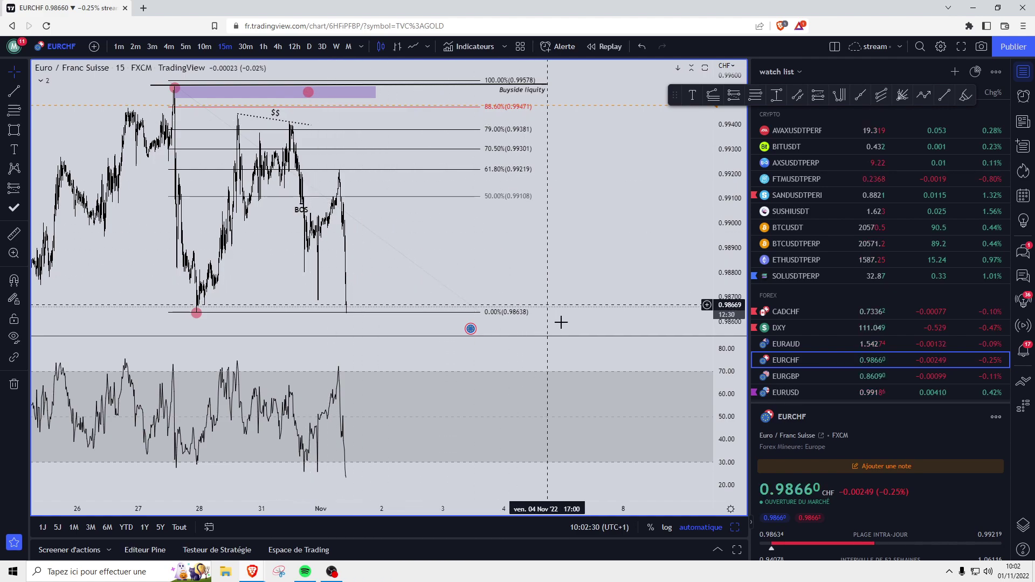
pyautogui.scroll(3, 561, 343)
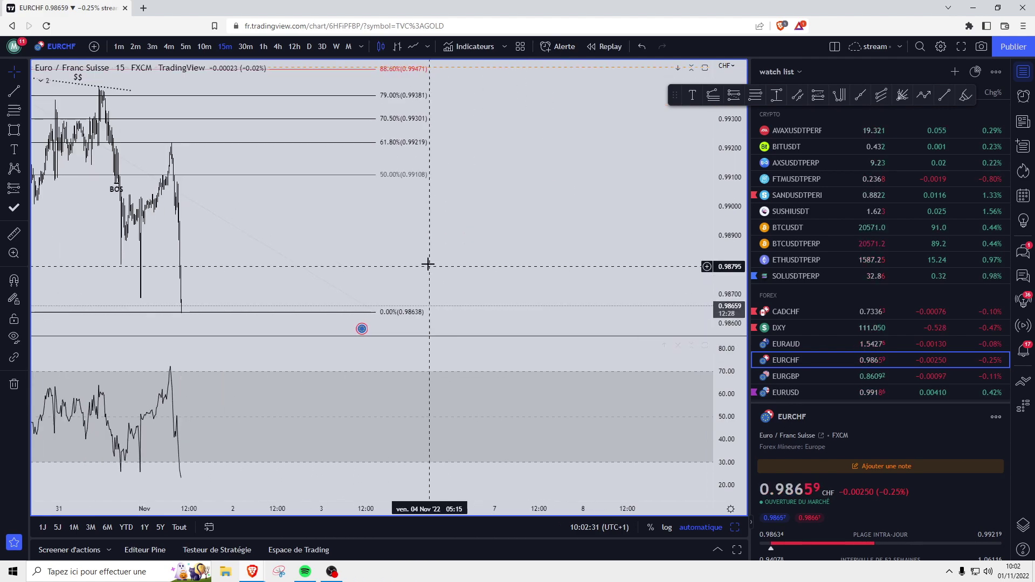
pyautogui.scroll(-2, 590, 331)
pyautogui.scroll(-3, 536, 332)
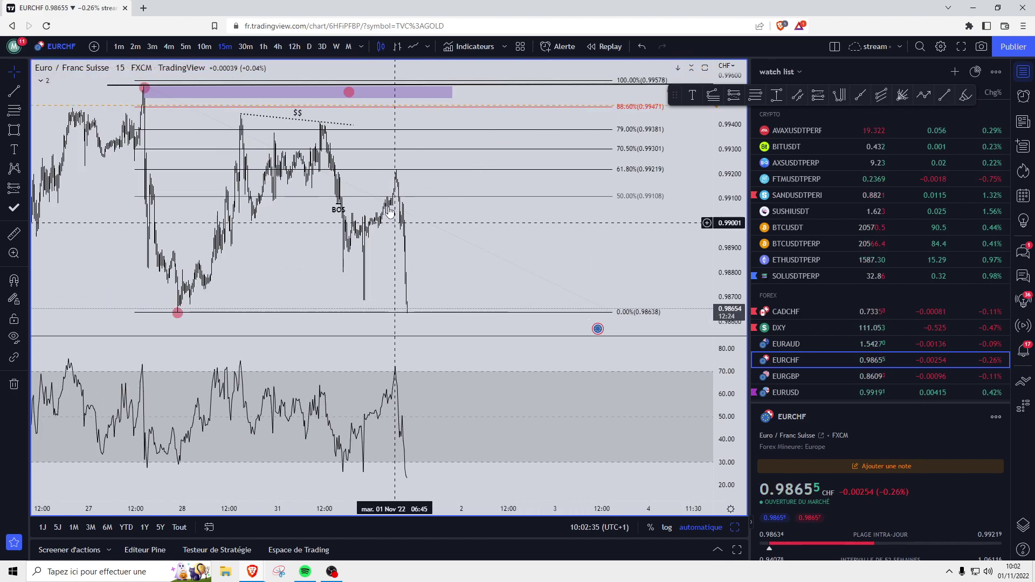
pyautogui.moveTo(354, 125); pyautogui.dragTo(360, 129)
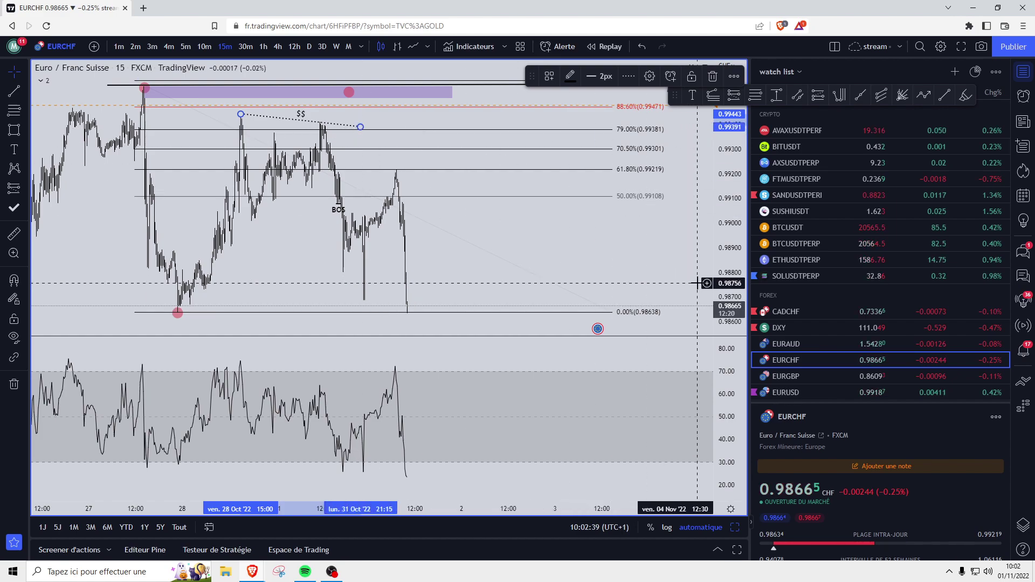
# Open CADCHF, switch to the two-chart layout, and make the BTCUSDTPERP pane active
pyautogui.click(794, 311)
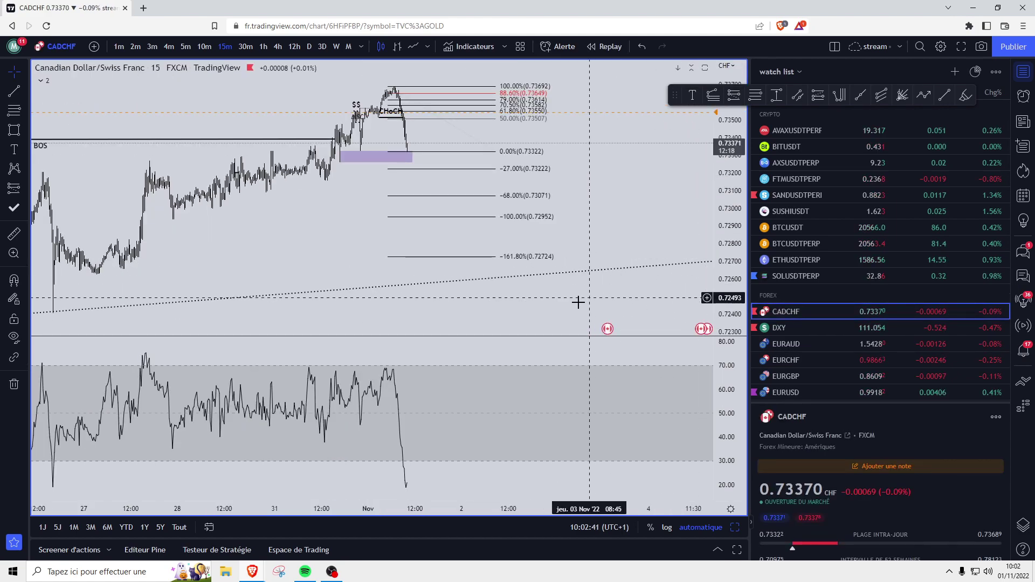
pyautogui.scroll(5, 539, 281)
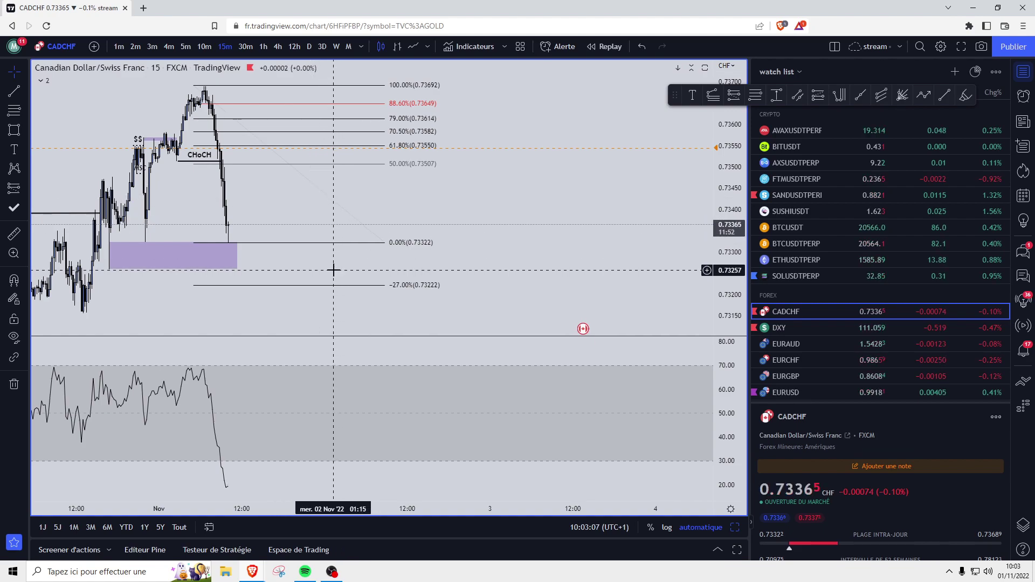
pyautogui.scroll(-1, 333, 269)
pyautogui.scroll(-2, 378, 286)
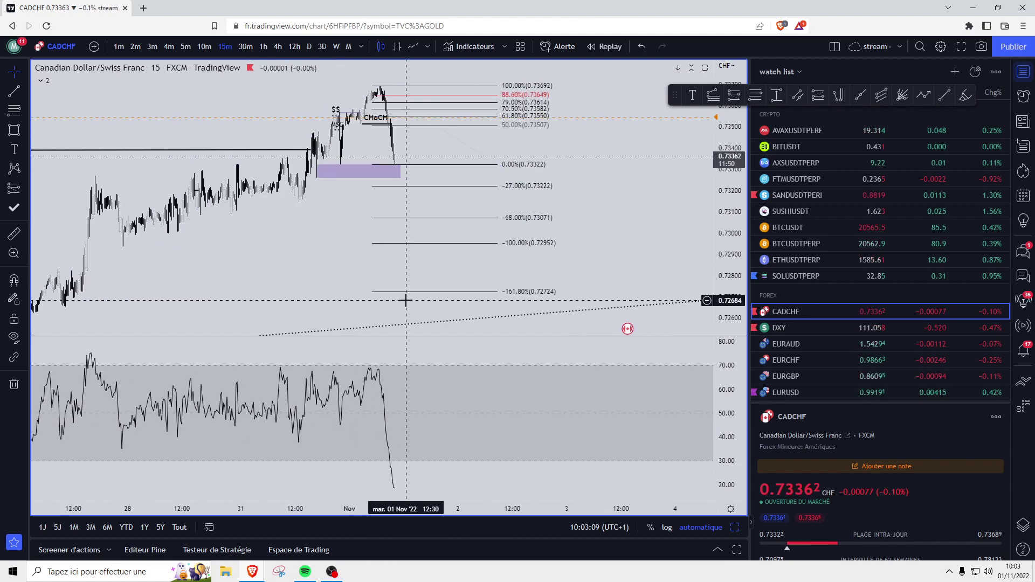
pyautogui.scroll(1, 404, 295)
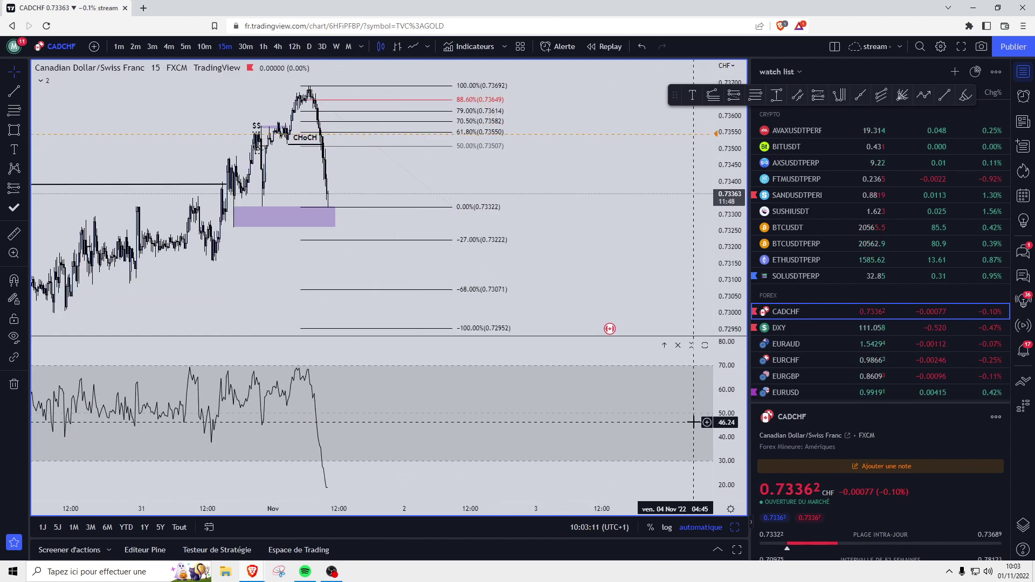
pyautogui.click(735, 528)
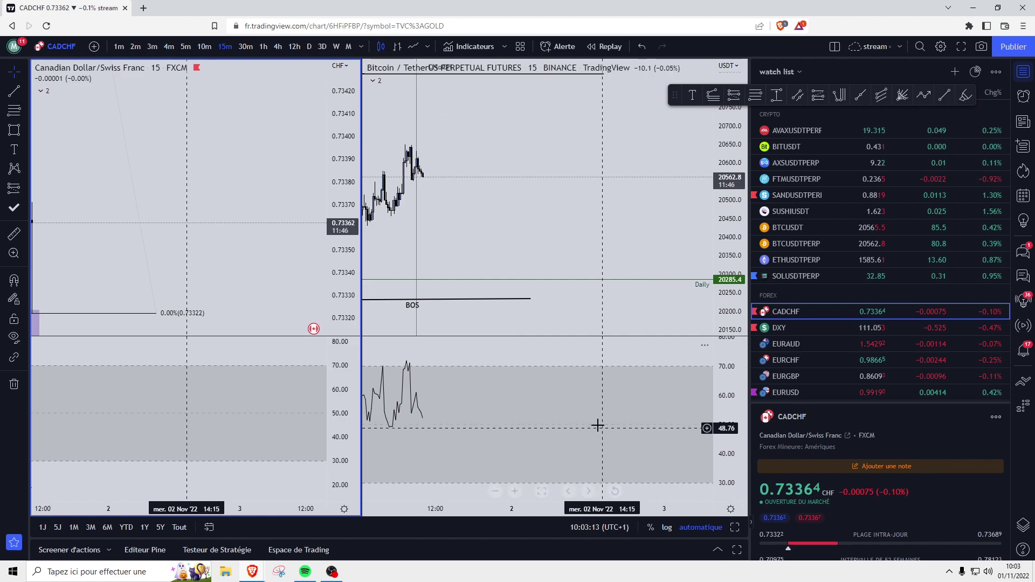
pyautogui.click(481, 231)
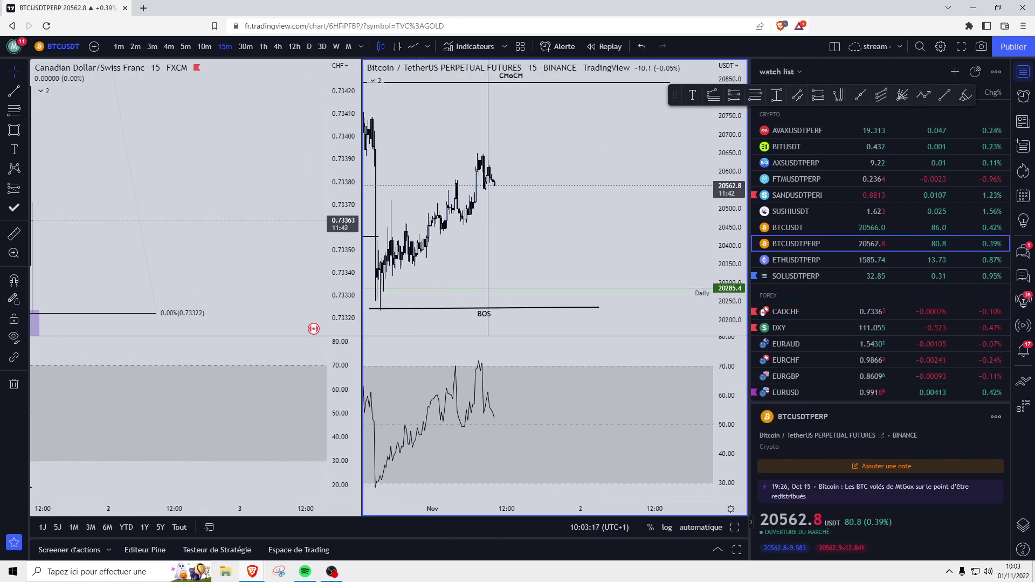